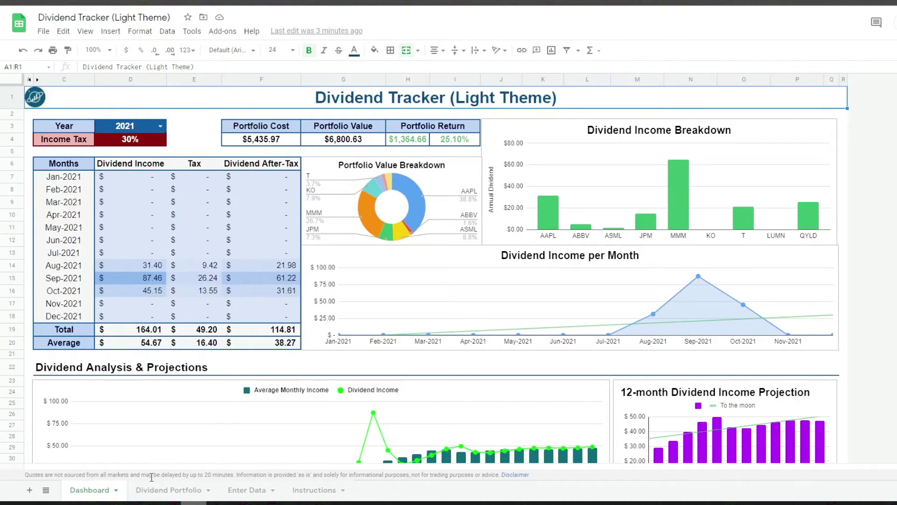
Switch the dashboard year to 2020 and back to 2021.
click(162, 490)
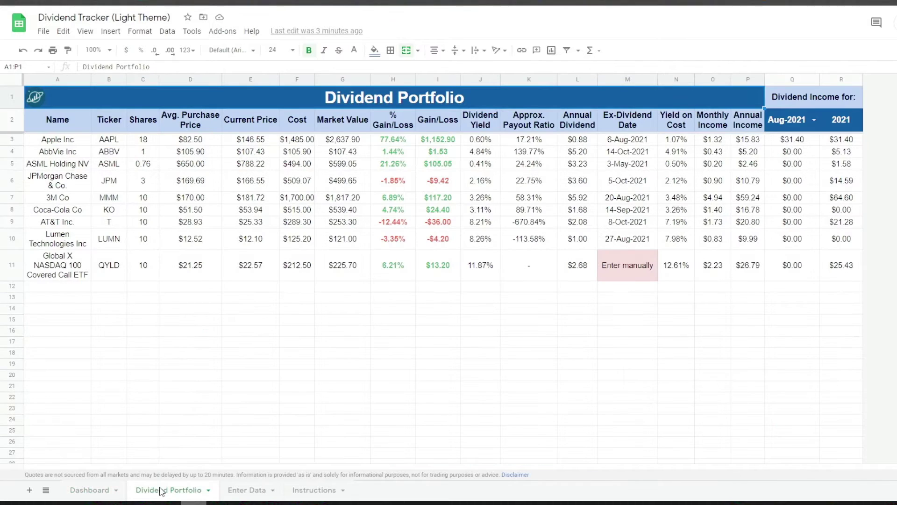
click(92, 491)
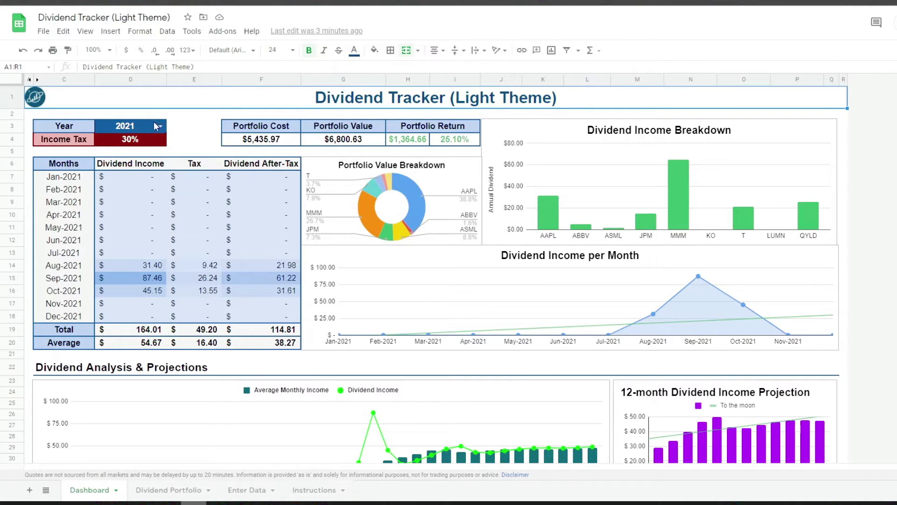
click(161, 127)
click(151, 141)
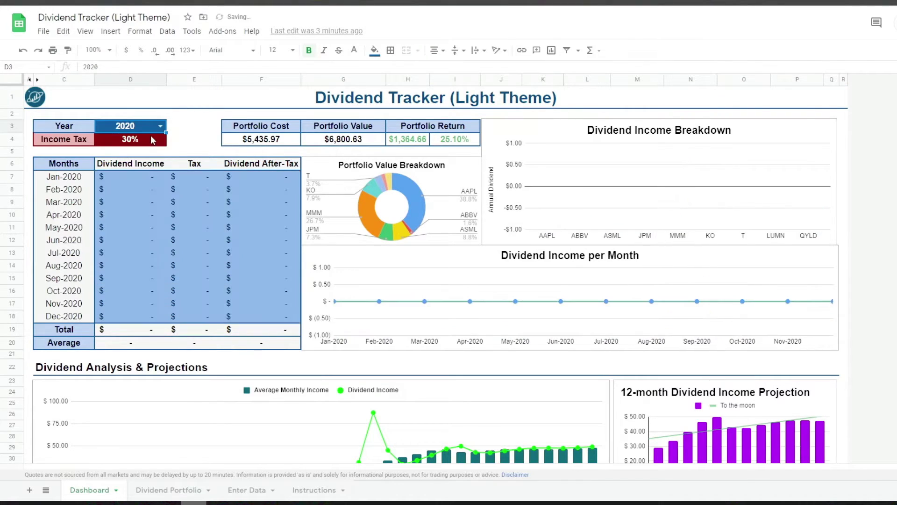
click(161, 127)
click(136, 158)
Examine the data points in the dashboard's Dividend Income per Month and Dividend Income Breakdown charts.
click(637, 317)
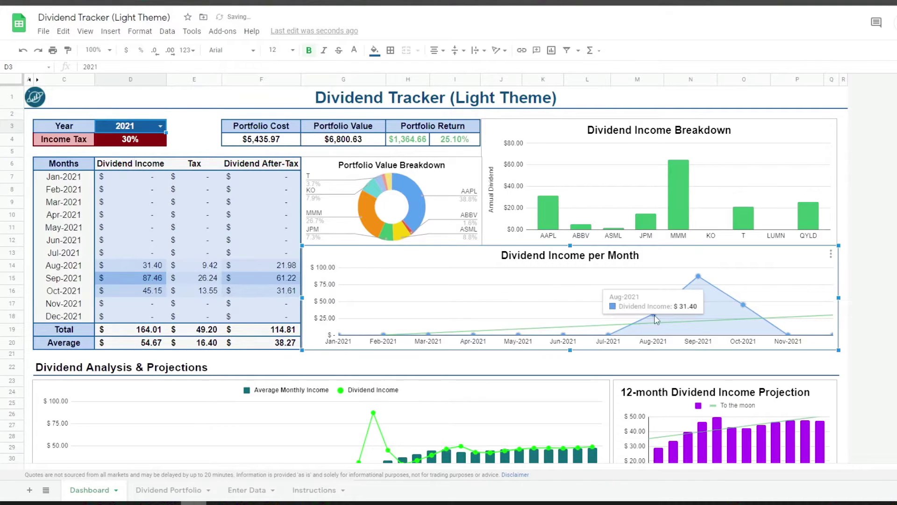
click(679, 199)
mouse_move(647, 229)
mouse_move(558, 223)
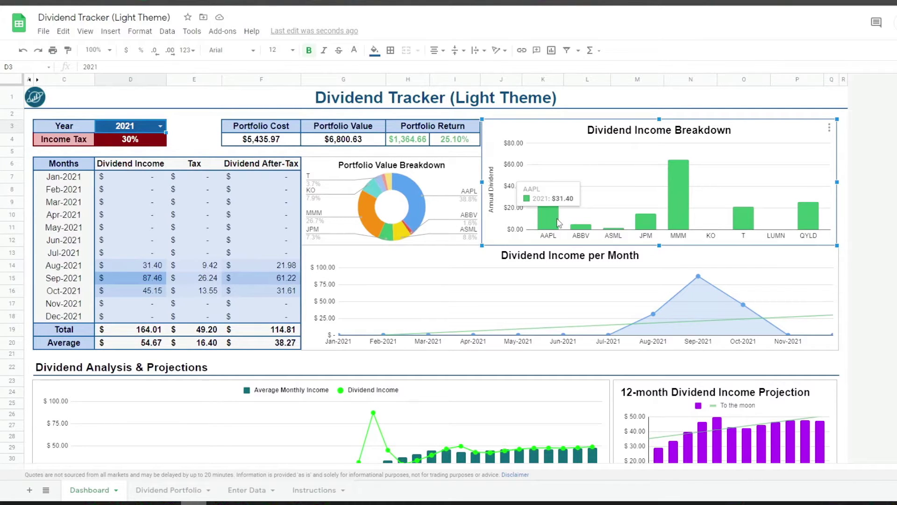
click(282, 102)
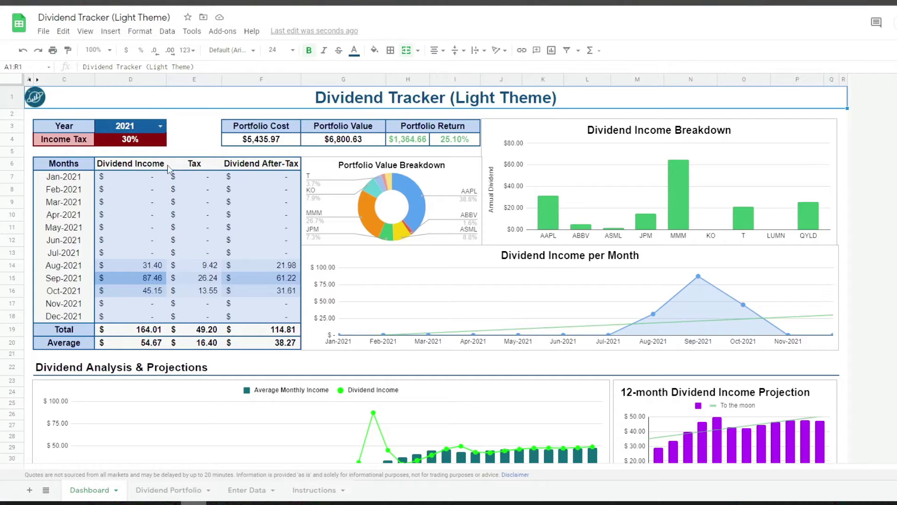
Try a 40% income tax rate on the dashboard and restore the rate to 30%.
click(149, 142)
text(20)
key(Return)
click(147, 140)
text(30)
key(Escape)
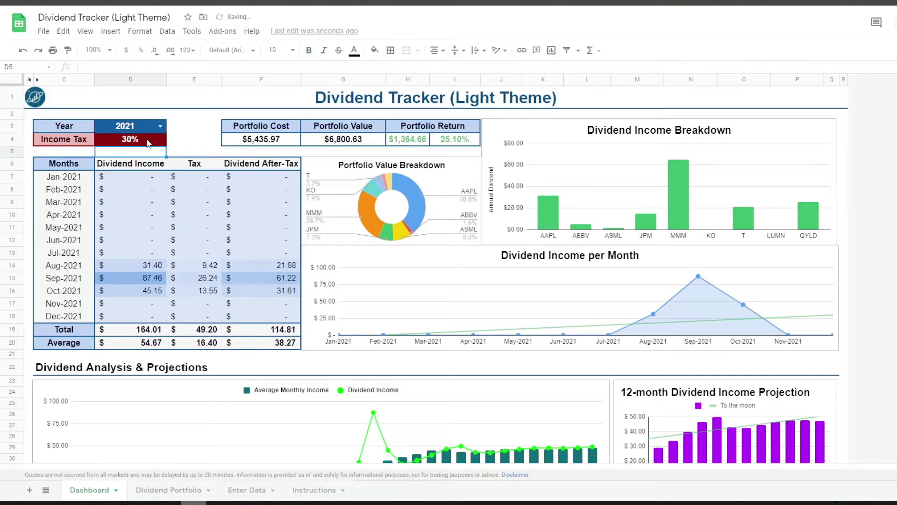
double_click(147, 139)
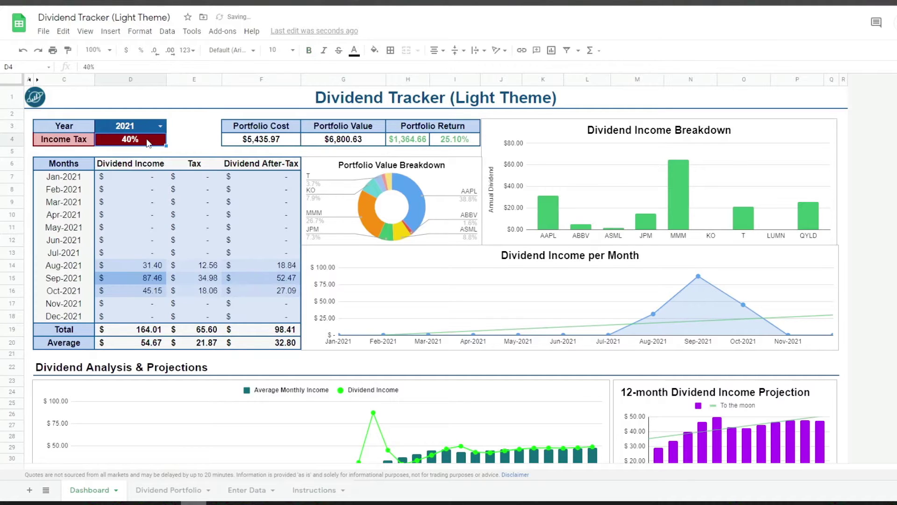
key(Escape)
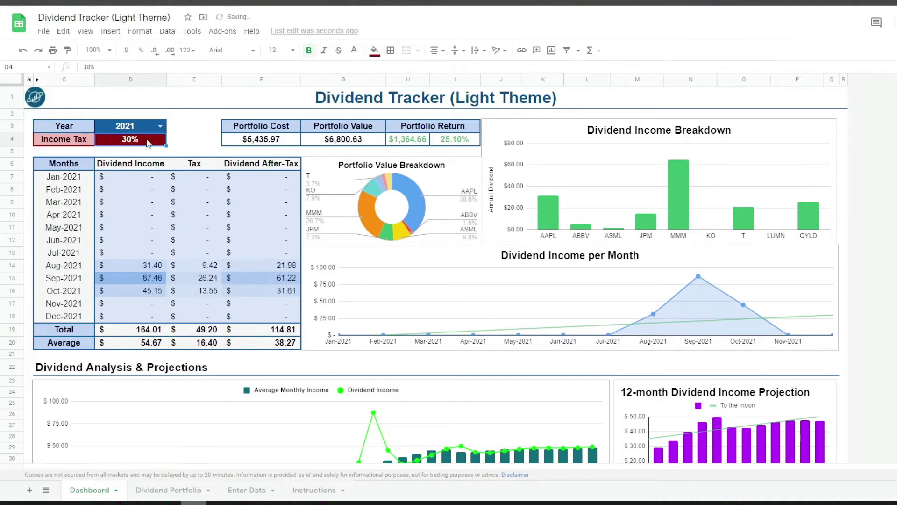
Review the dashboard's Dividend Analysis & Projections section and the holdings listed on the Dividend Portfolio sheet.
scroll(216, 257, down, 6)
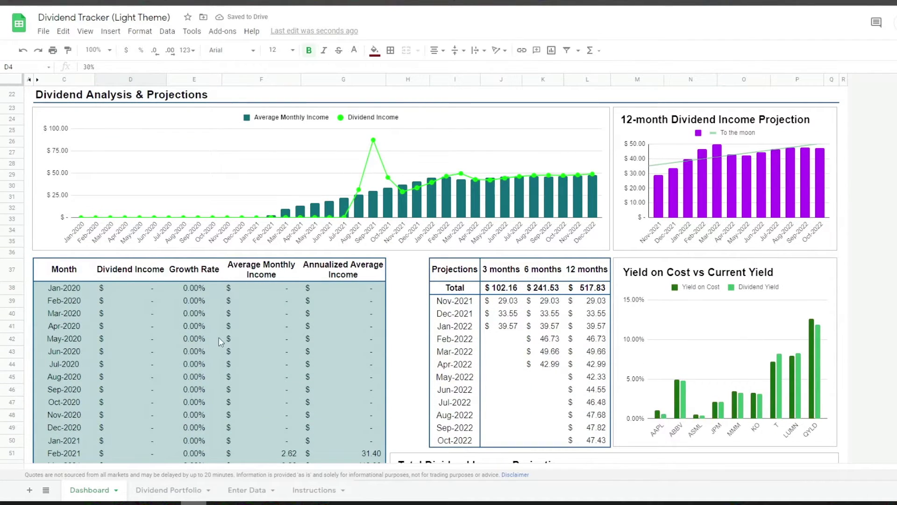
scroll(162, 349, down, 8)
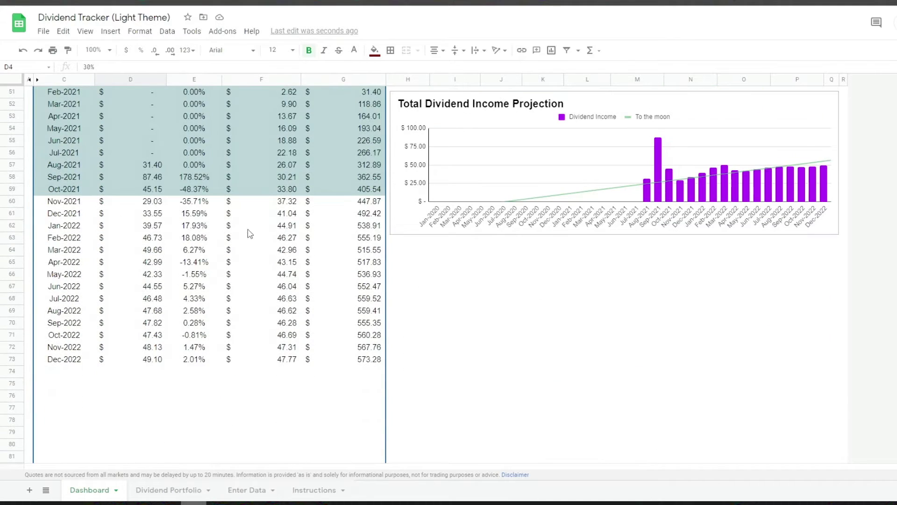
scroll(204, 214, up, 5)
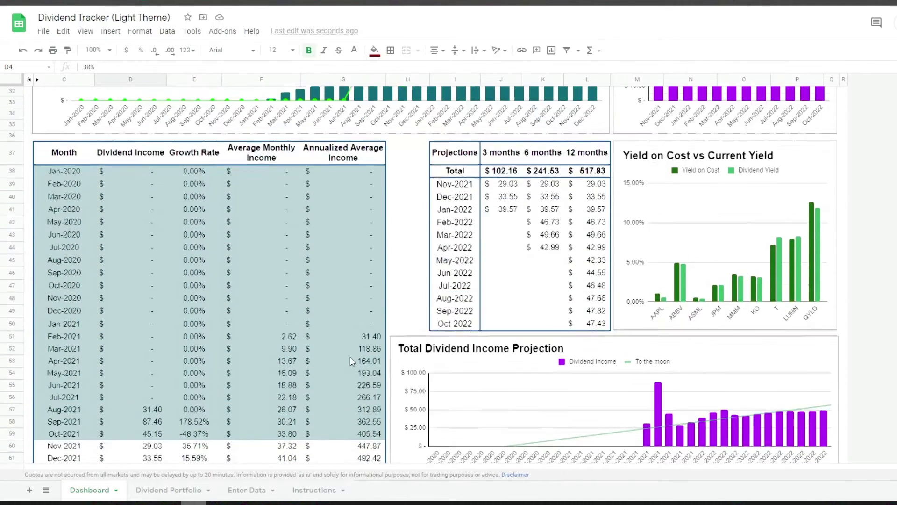
scroll(349, 357, up, 3)
drag(587, 300, 579, 447)
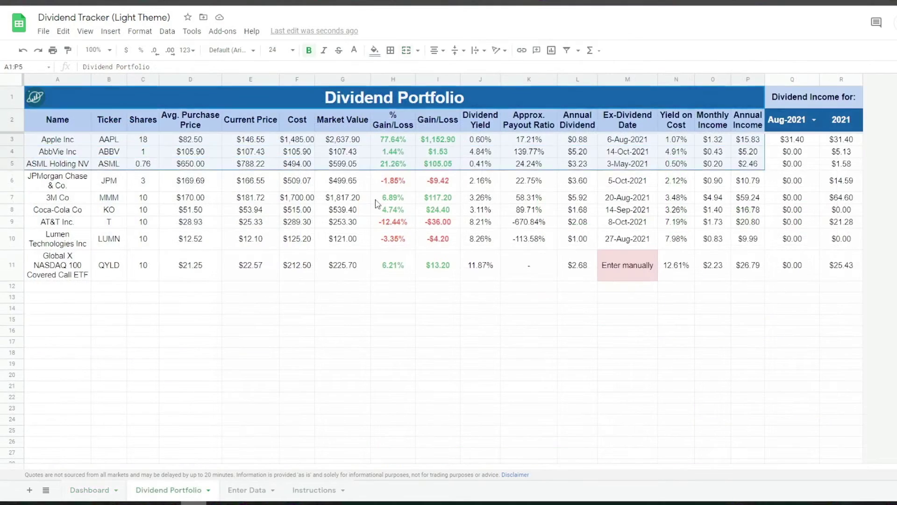
drag(374, 292, 374, 109)
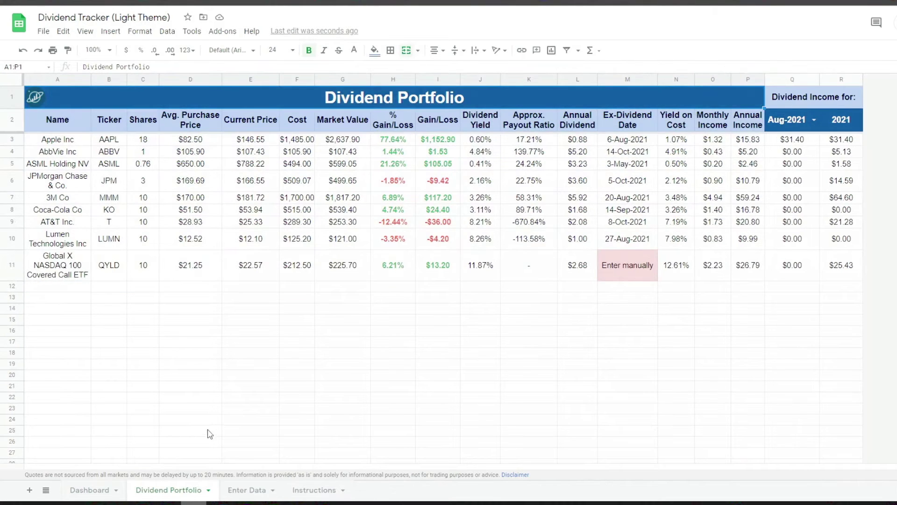
Add a holding in row 12 of the Enter Data sheet with ticker FRA:BMW, 3 shares and an average purchase price of 86.
click(243, 492)
click(41, 263)
text(FRA:BMW)
click(88, 266)
text(3)
key(Tab)
text(86)
key(Return)
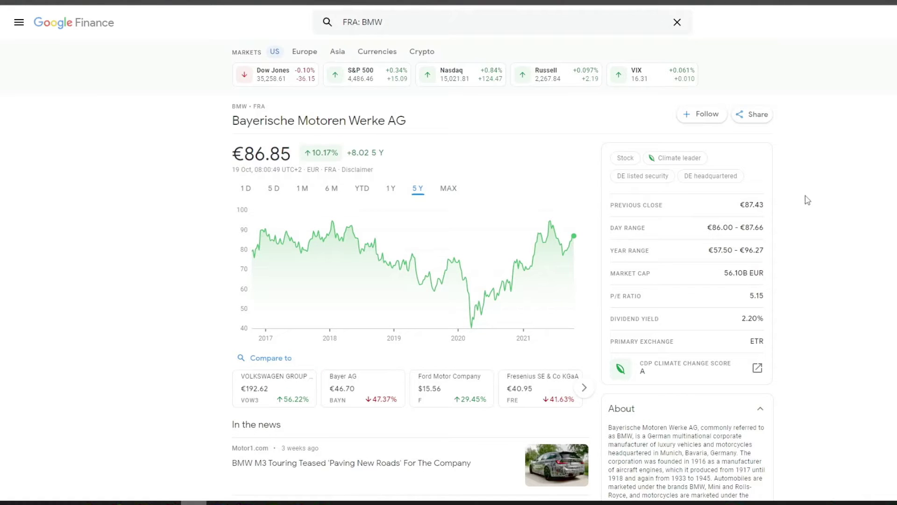
Copy BMW's 2.20% dividend yield from Google Finance into the Dividend Yield cell of the FRA:BMW holding.
double_click(756, 318)
key(ctrl+c)
key(ctrl+Tab)
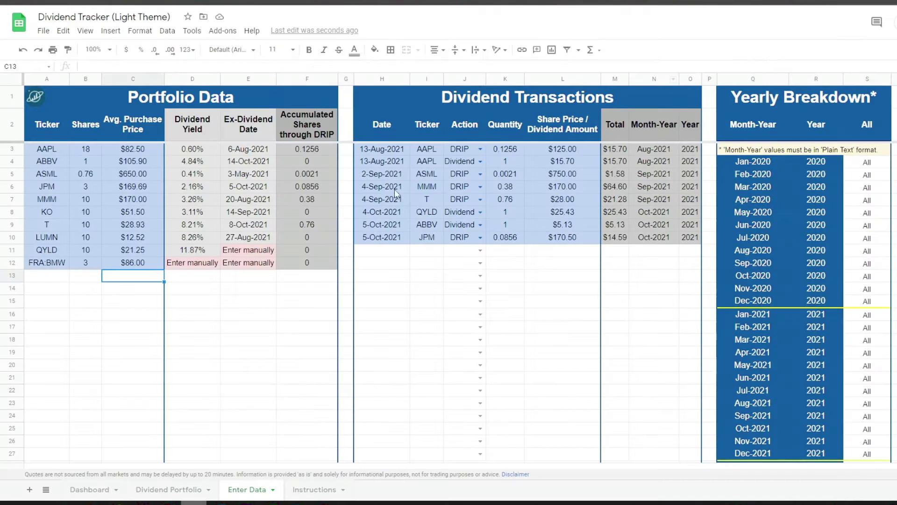
click(210, 264)
key(ctrl+v)
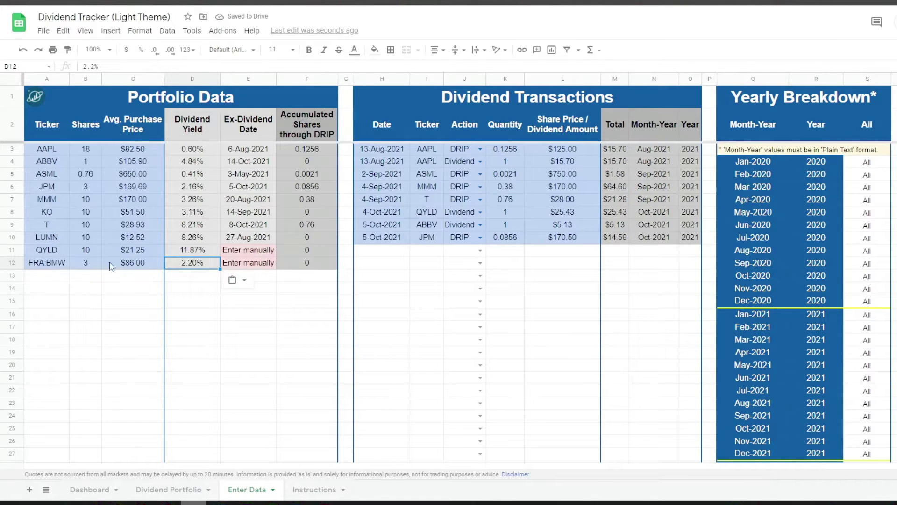
key(ctrl+Home)
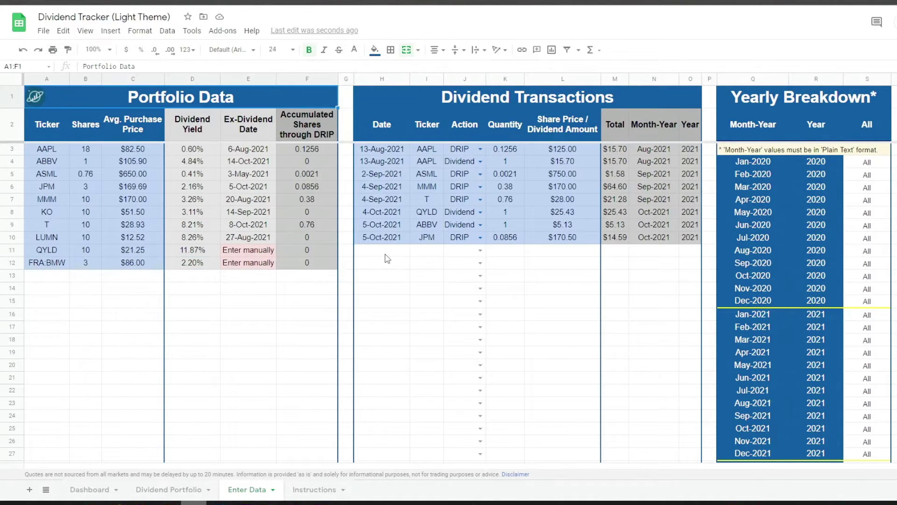
Start a new dividend transaction in row 11 dated 15-Oct-2021 with ticker FRA:BMW and the action Dividend.
double_click(386, 254)
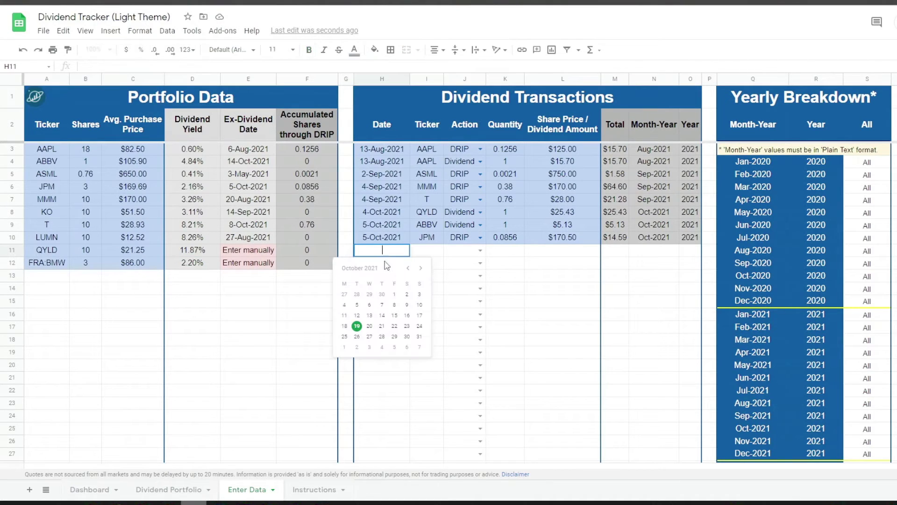
click(398, 317)
click(427, 253)
text(FRA:BMW)
key(Tab)
click(480, 250)
click(462, 277)
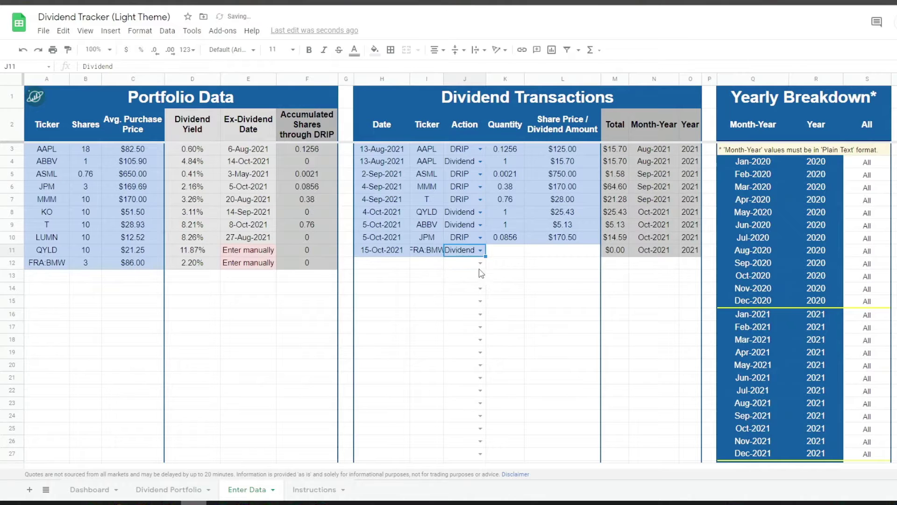
Set the FRA:BMW transaction's quantity to 1 and dividend amount to 15, and fit the transaction Ticker column to its contents.
click(510, 254)
text(1)
key(Tab)
text(15)
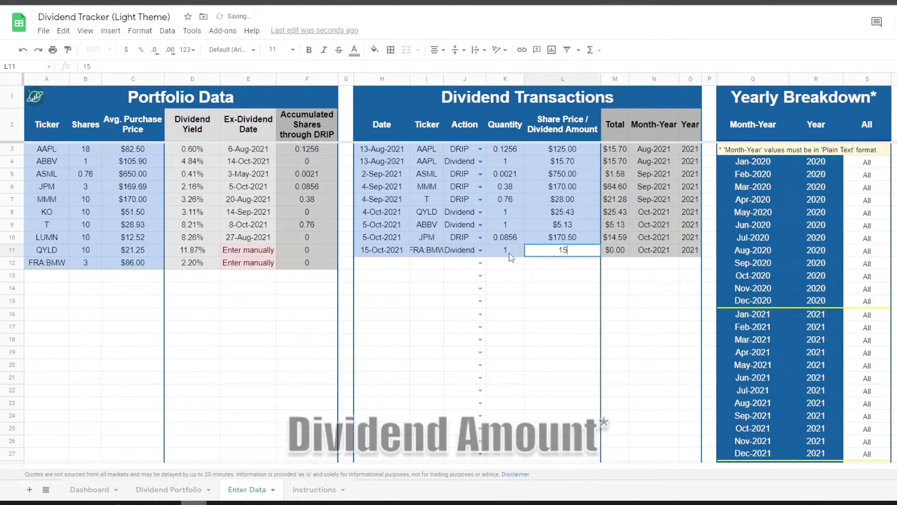
key(Return)
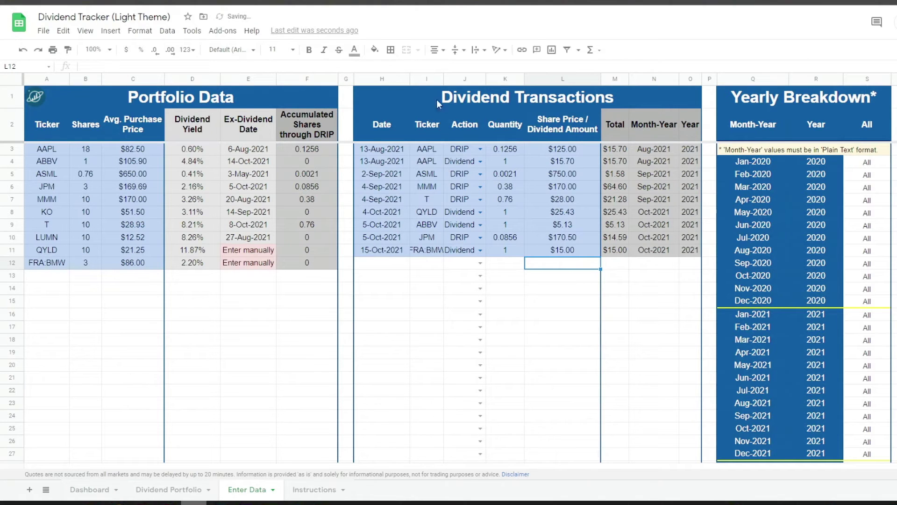
double_click(444, 79)
Inspect the JPM DRIP transaction, the BMW row on the Dividend Portfolio sheet and the Oct-2021 row on the Dashboard.
click(486, 238)
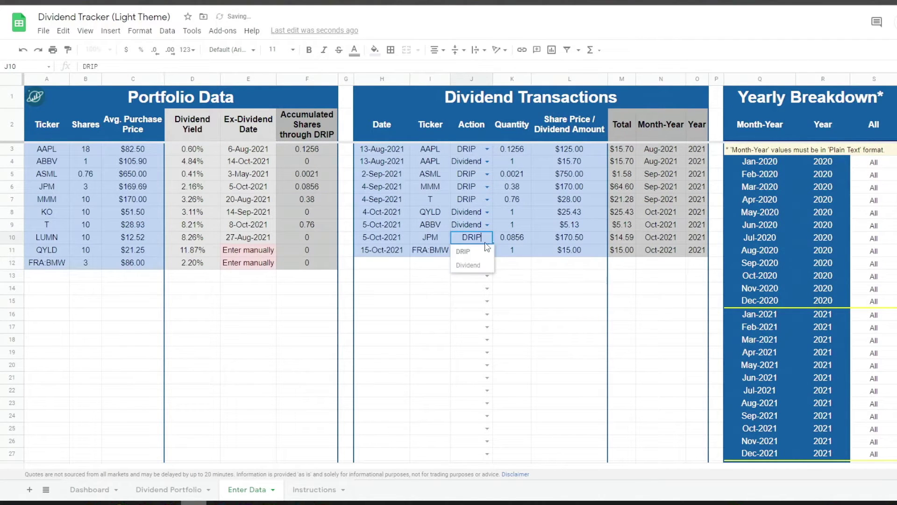
click(557, 237)
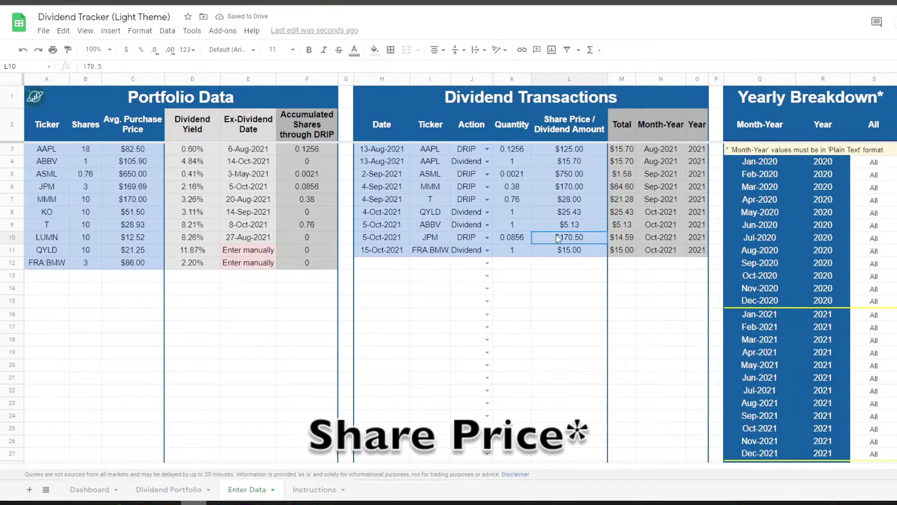
click(184, 488)
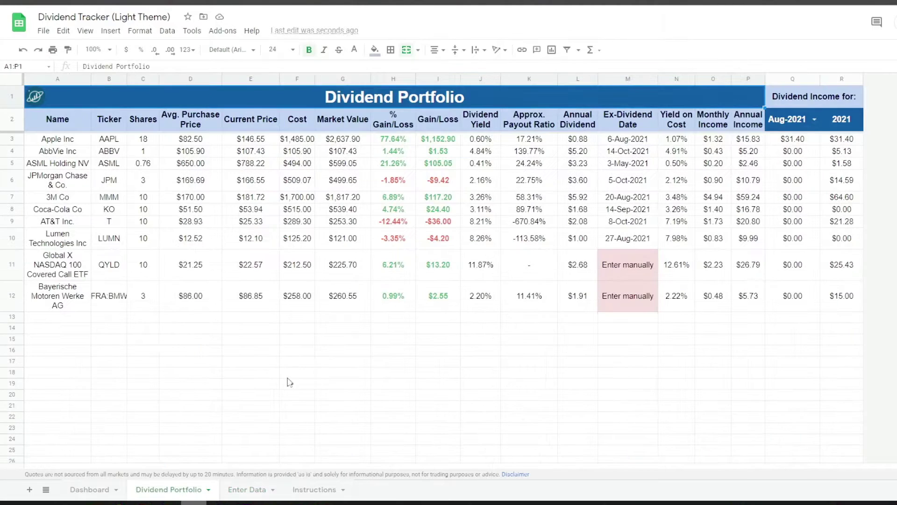
click(11, 296)
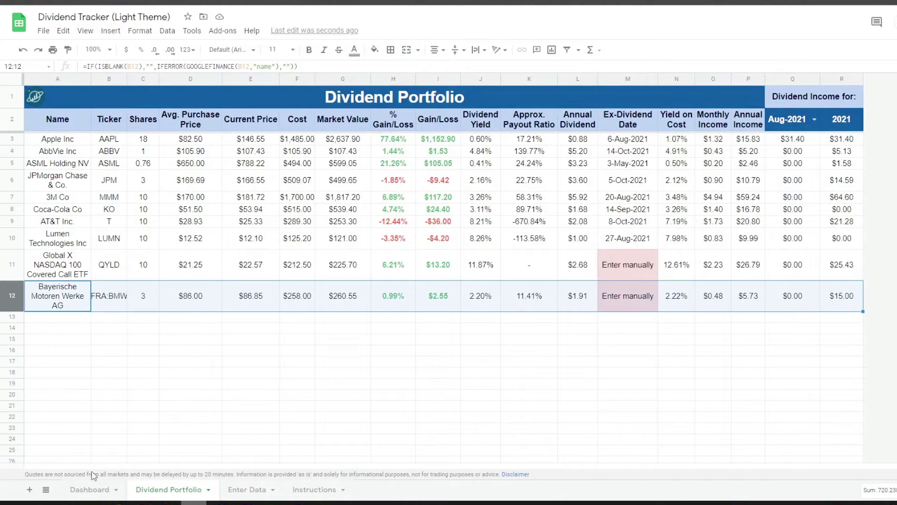
click(84, 489)
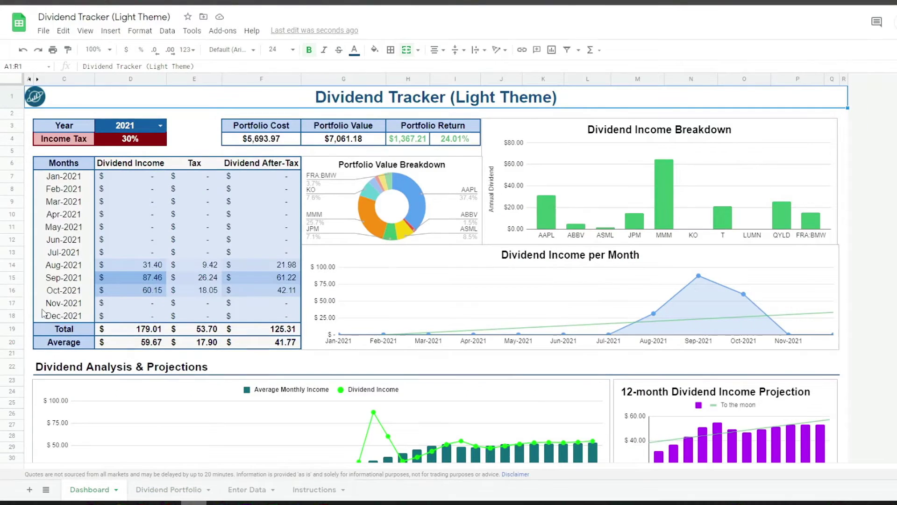
click(17, 289)
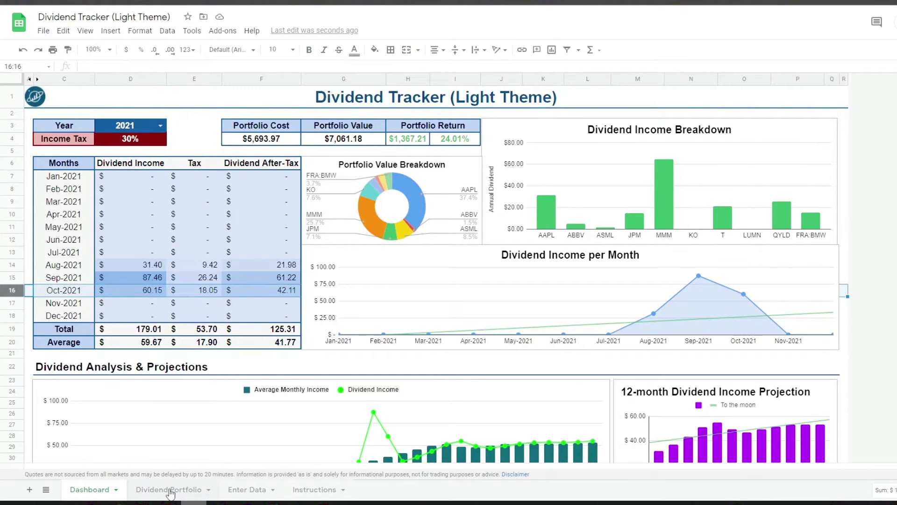
Compare the BMW holding's average purchase price and current price with the other rows on the Dividend Portfolio sheet.
click(170, 488)
click(194, 338)
click(198, 306)
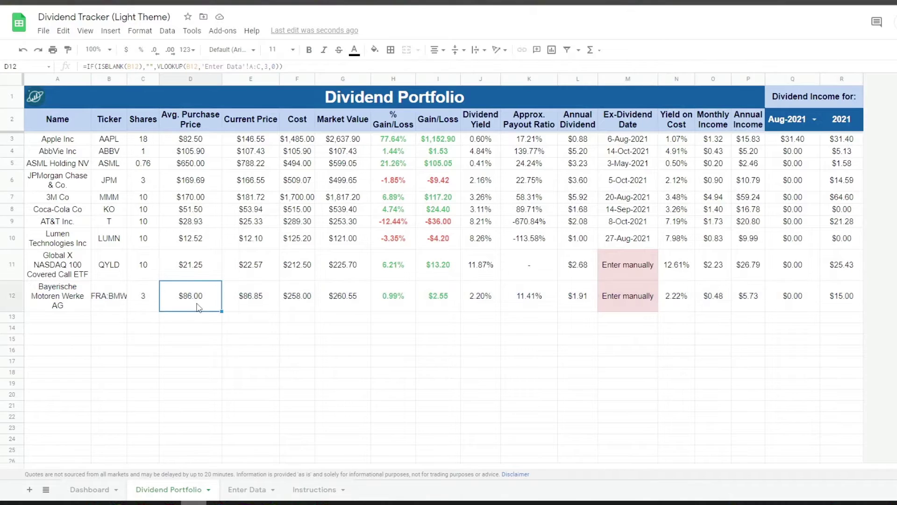
click(251, 308)
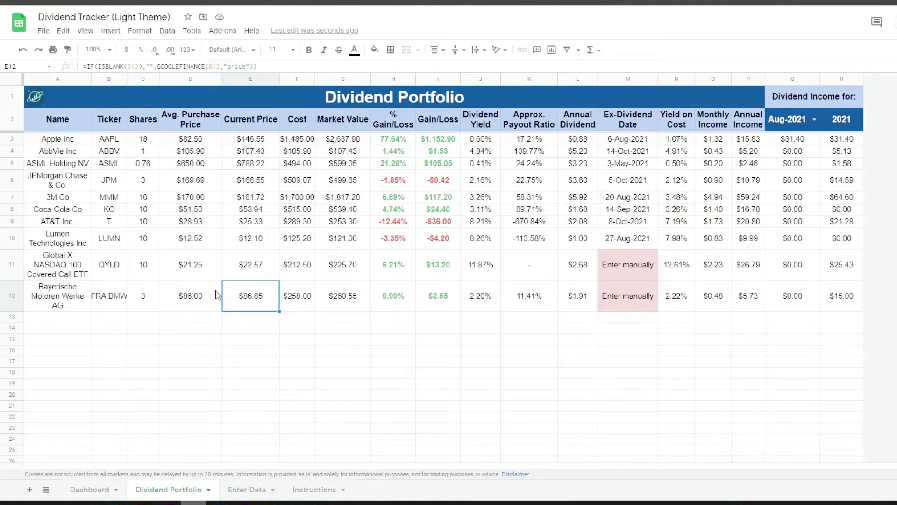
drag(13, 139, 36, 299)
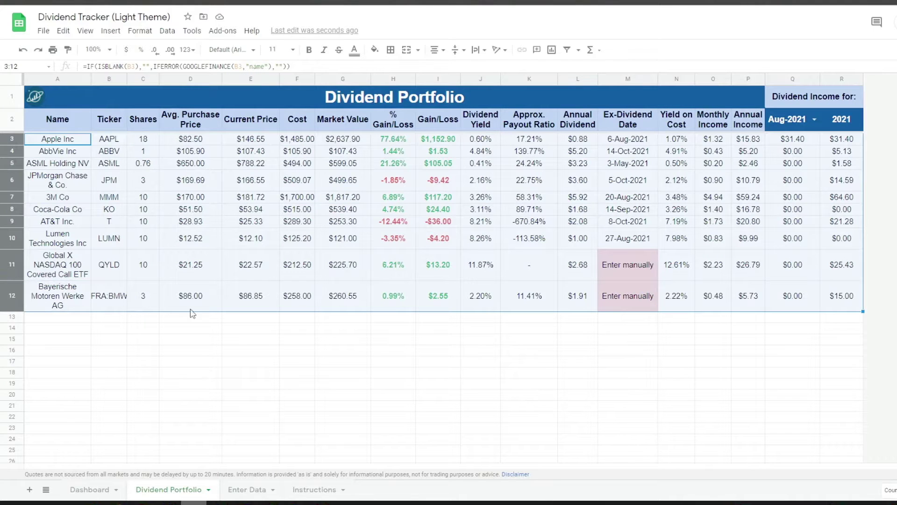
click(247, 304)
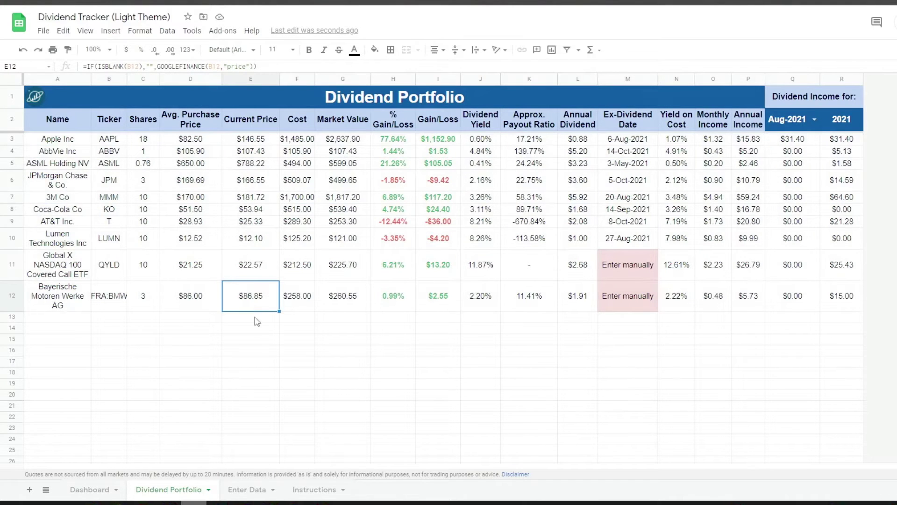
Replace the FRA:BMW transaction amount on Enter Data with =INDEX(GOOGLEFINANCE("CURRENCY:EURUSD", "price", DATE(2021, 10, 15)), 2, 2)*15.
click(242, 491)
click(587, 254)
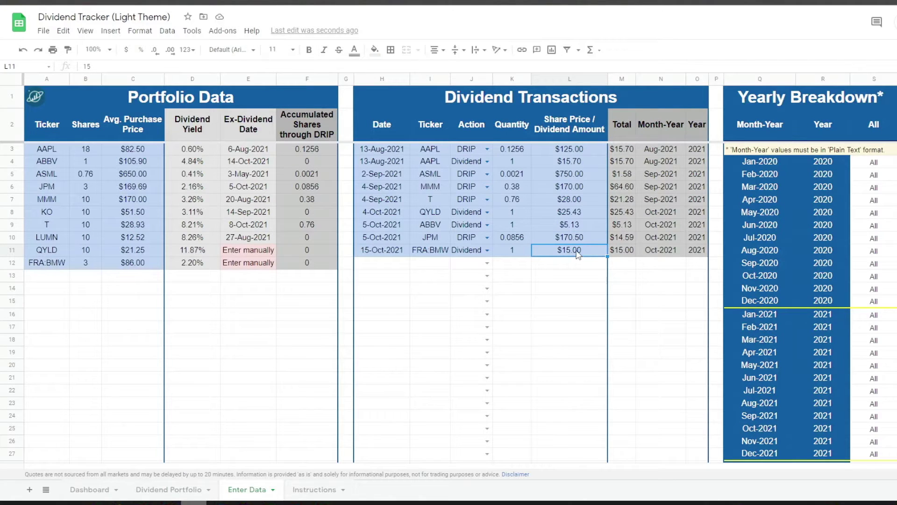
double_click(577, 250)
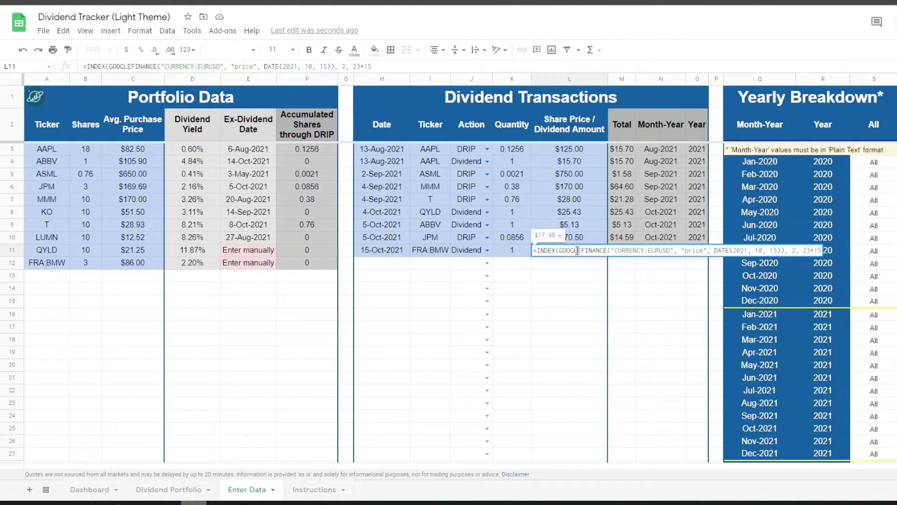
key(Return)
key(Up)
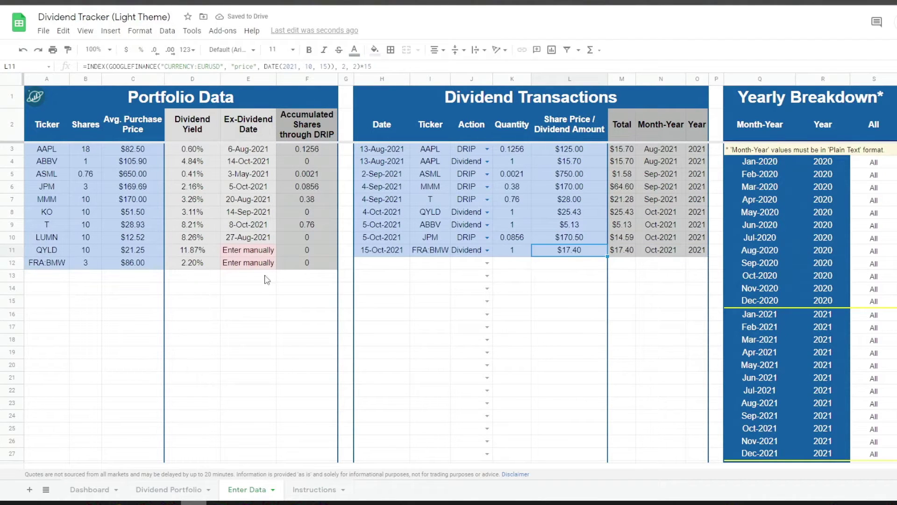
Start an IMPORTRANGE formula for the FRA:BMW average purchase price and open the Currency Converter sheet of Investment Portfolio Tracker (Light Theme).
click(141, 262)
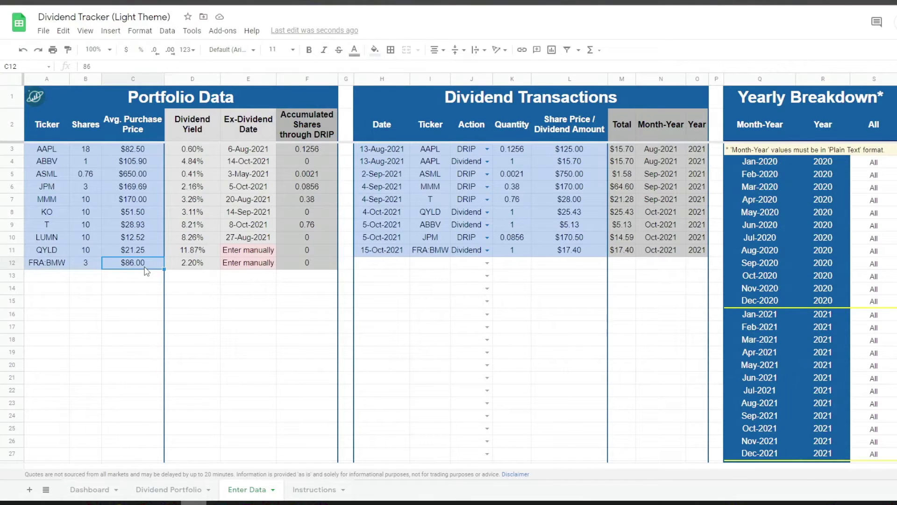
text(=IMPORTR)
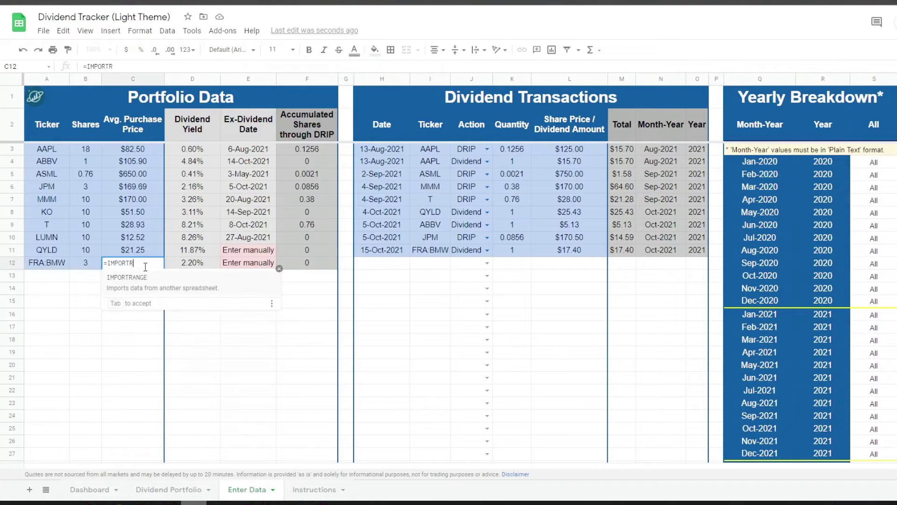
key(Tab)
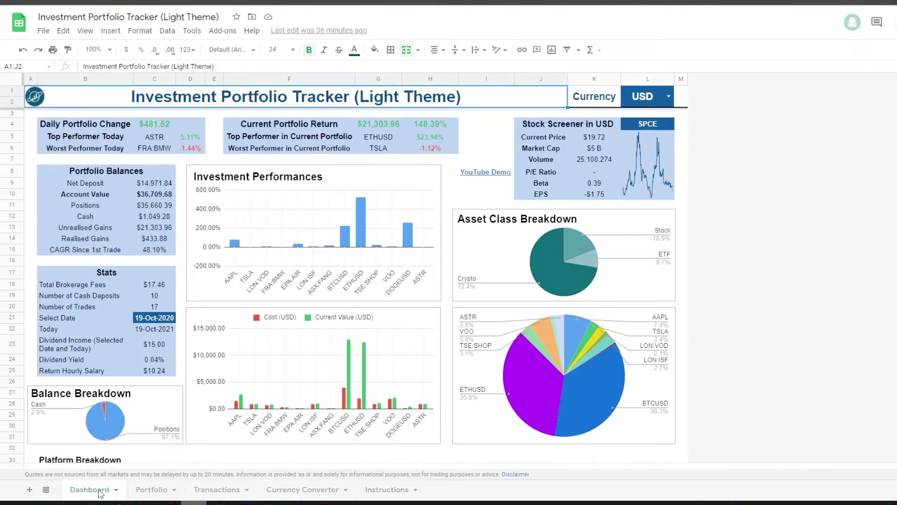
click(296, 491)
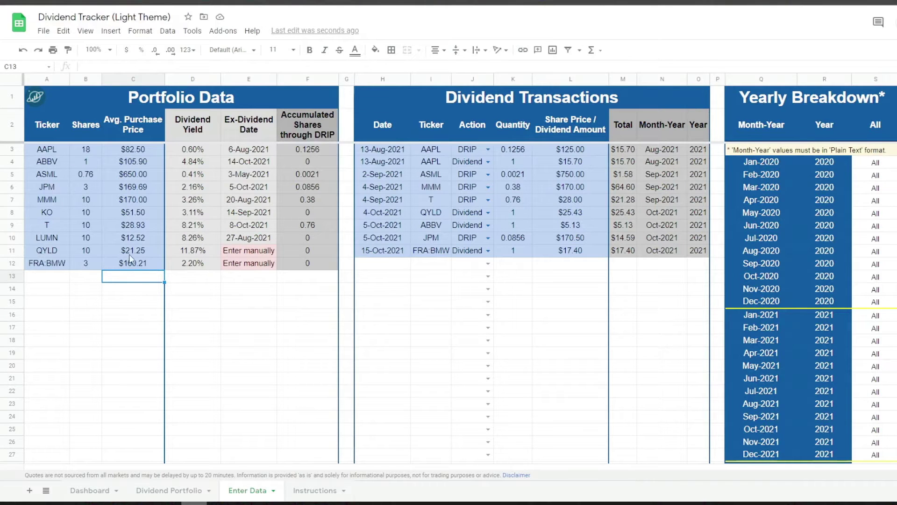
Inspect the BMW row on the Dividend Portfolio sheet, including its average purchase price and the formula behind its current price.
click(174, 490)
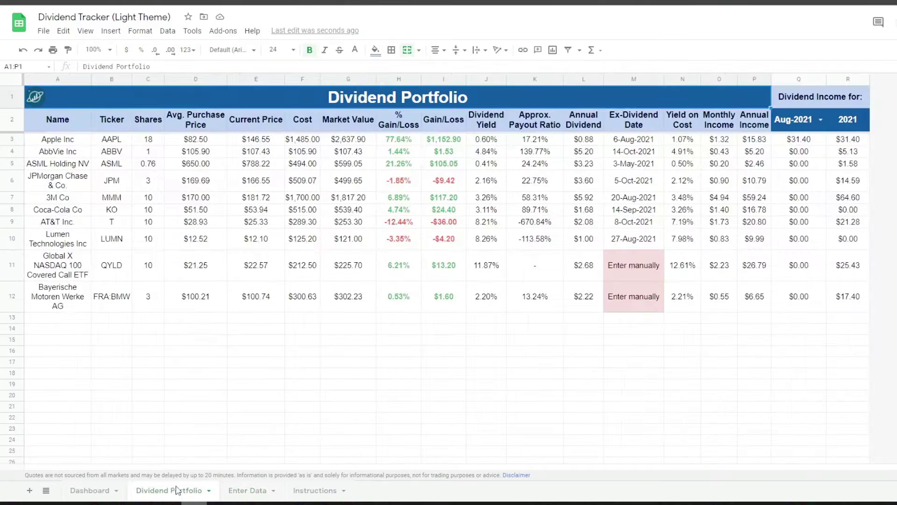
click(13, 296)
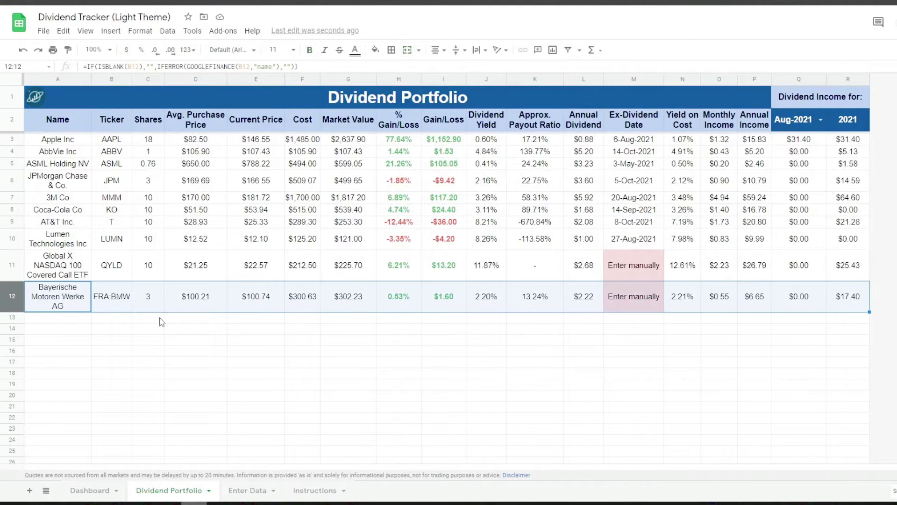
click(206, 304)
click(249, 305)
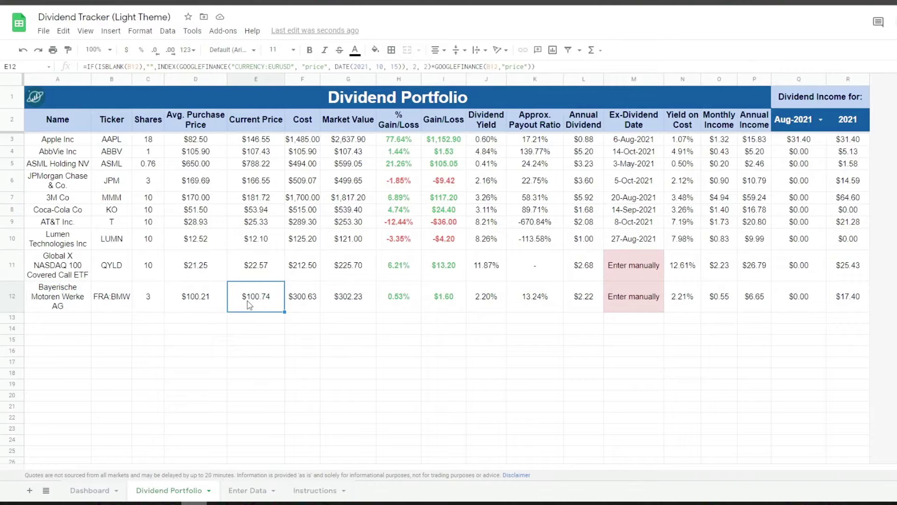
double_click(250, 306)
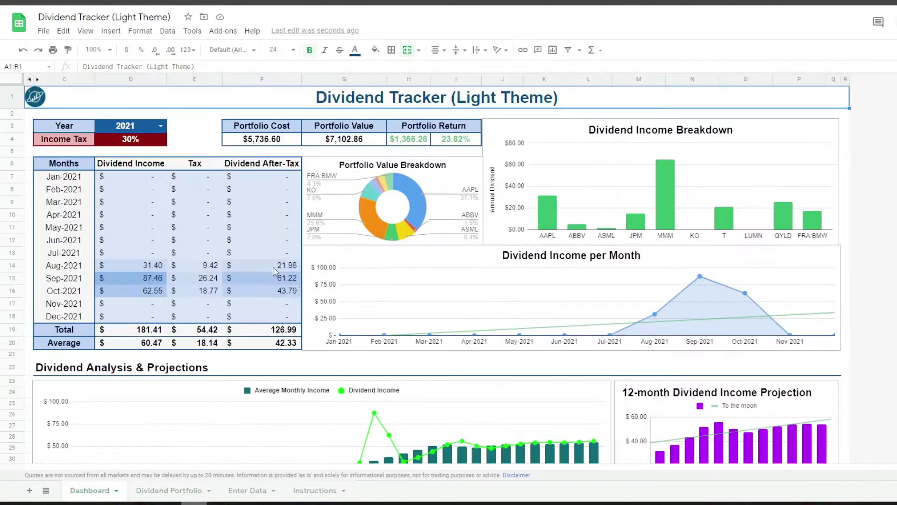
Examine the Dashboard's Dividend Income per Month chart and the Dividend Analysis & Projections chart.
click(751, 299)
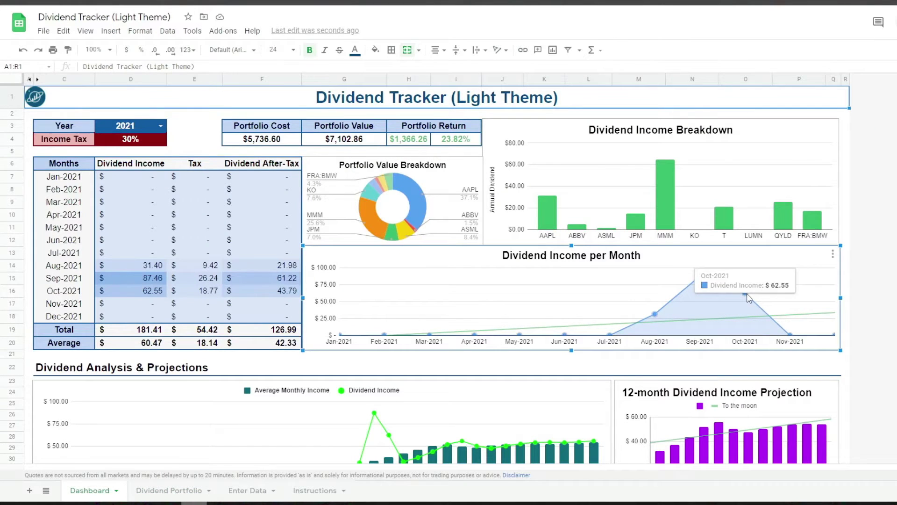
click(468, 105)
scroll(267, 366, down, 3)
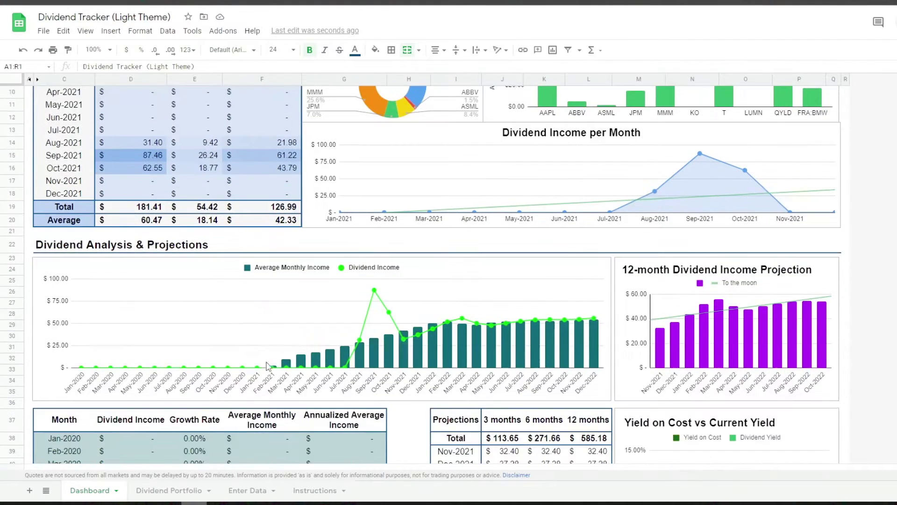
click(374, 291)
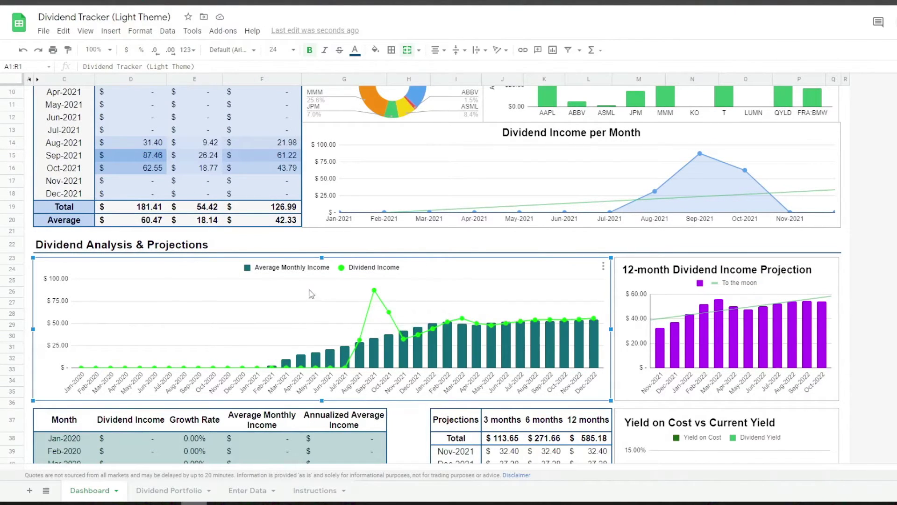
scroll(311, 295, up, 3)
click(314, 100)
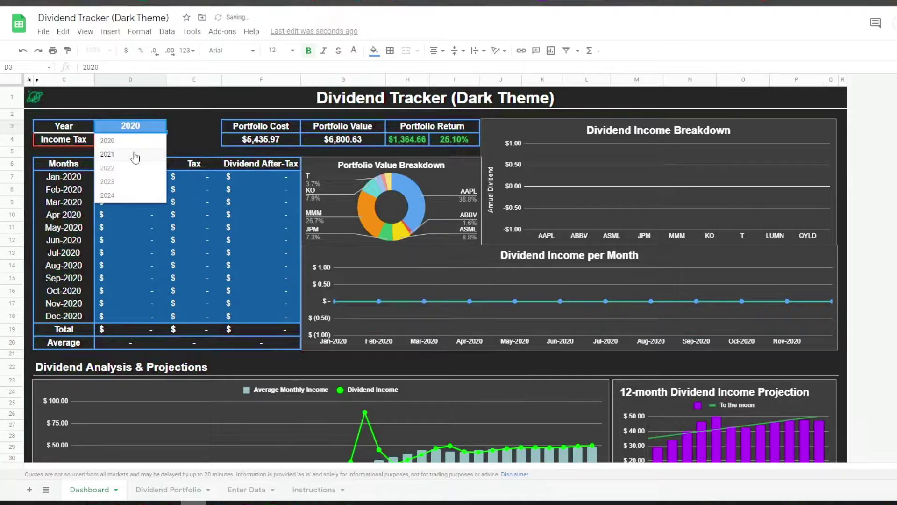
Examine the dashboards and charts of the Dark Theme and Cyber Punk Theme versions of the Dividend Tracker.
click(112, 169)
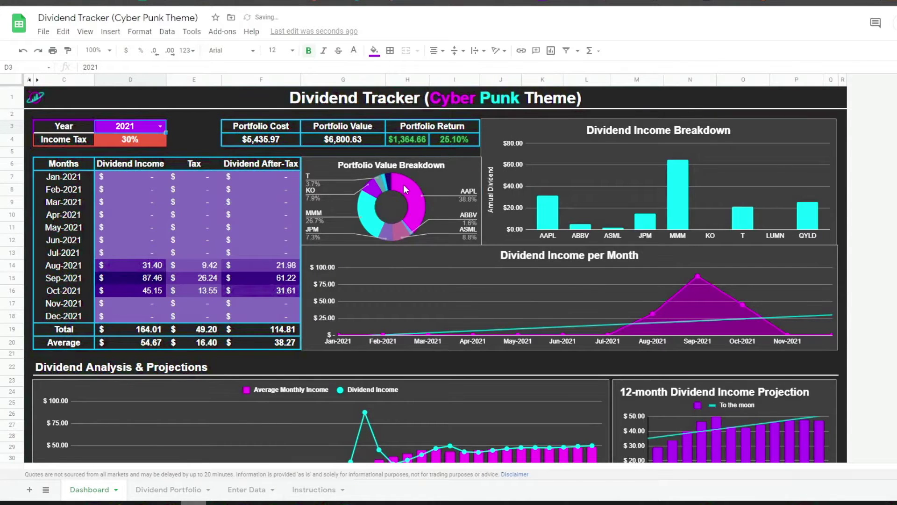
click(405, 189)
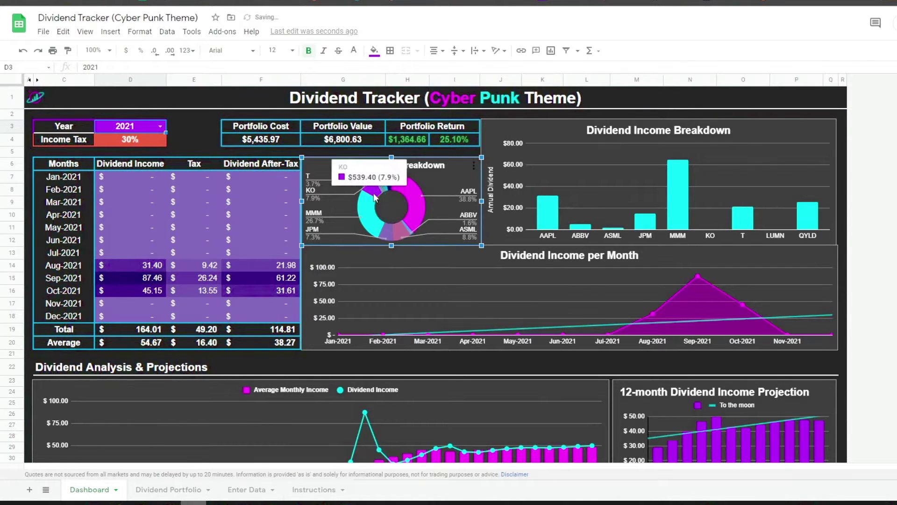
click(553, 223)
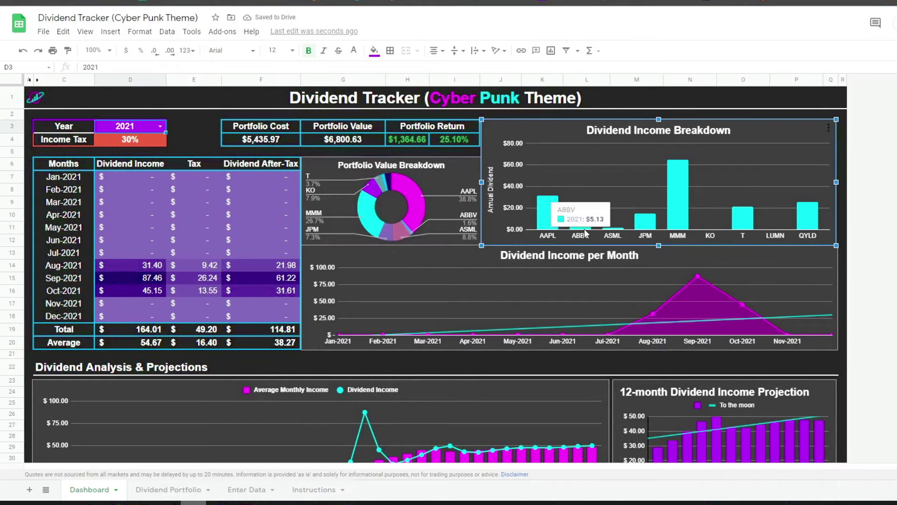
click(697, 278)
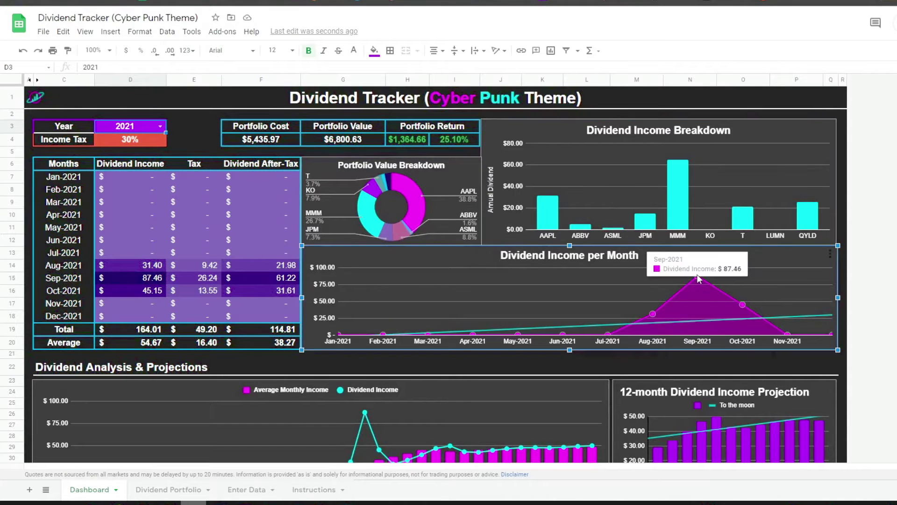
scroll(609, 307, down, 5)
scroll(433, 269, up, 1)
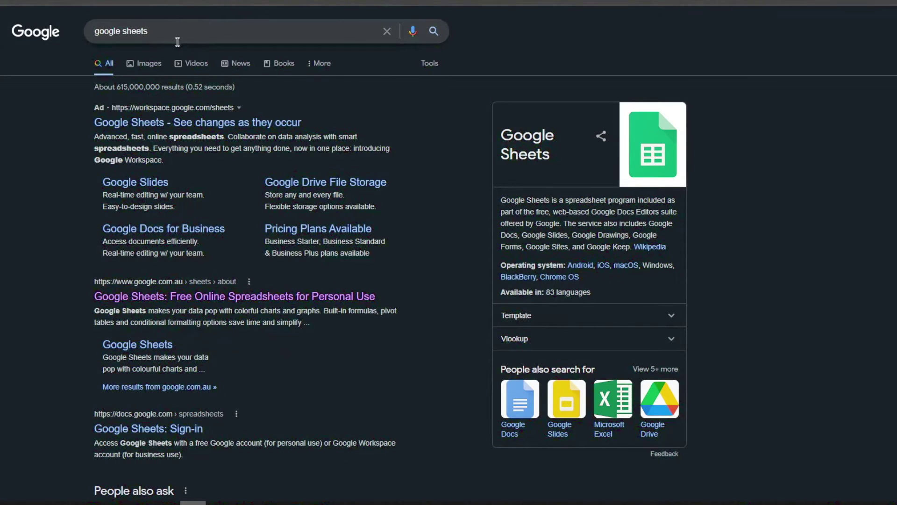
Open Google Sheets from the search results and create a blank spreadsheet titled Planet Finance Dividend Tracker.
click(215, 298)
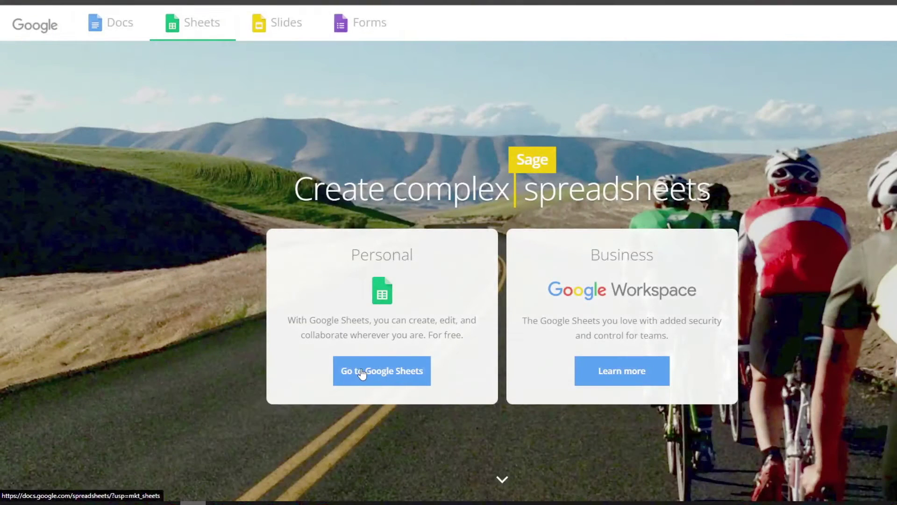
click(361, 370)
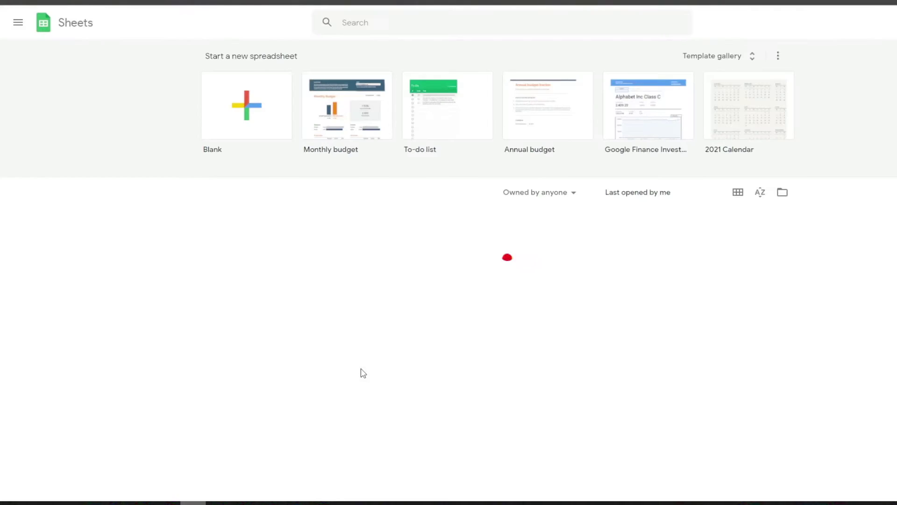
click(254, 139)
click(82, 18)
text(Planet Finance Dividend Tracker)
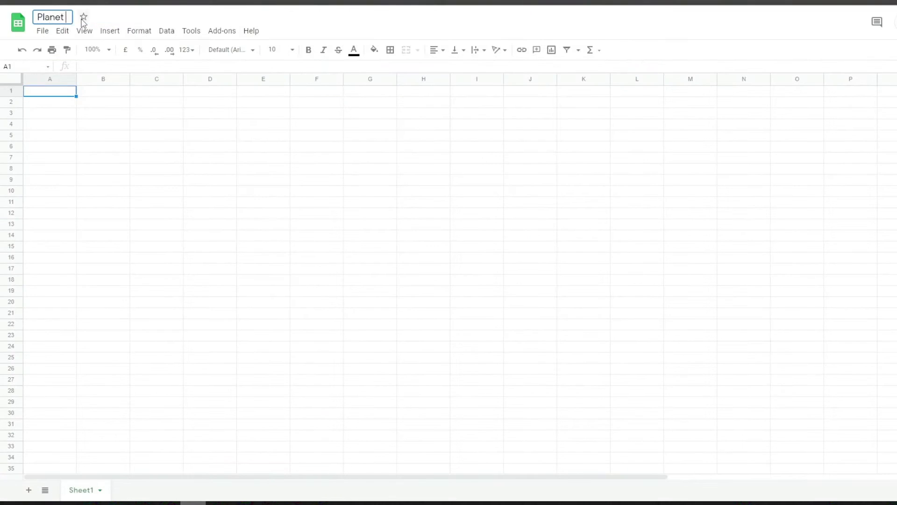
key(Return)
Add sheets so the file has three, and name them Dashboard, Dividend Portfolio and Enter Info.
click(28, 489)
click(28, 490)
double_click(185, 490)
text(Enter Info)
double_click(132, 490)
text(Dividend Portfolio)
double_click(81, 489)
text(Dashboard)
key(Return)
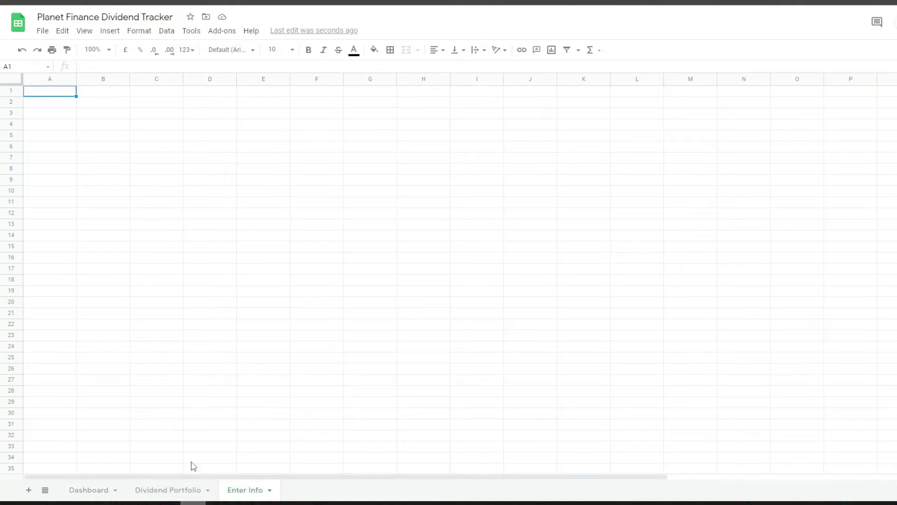
On Enter Info, title A1 Portfolio Data with row 2 headers Ticker, Shares, Avg. Purchase Price, Dividend Yield, Ex-Dividend Date and Accumulated Shares through DRIP.
click(52, 95)
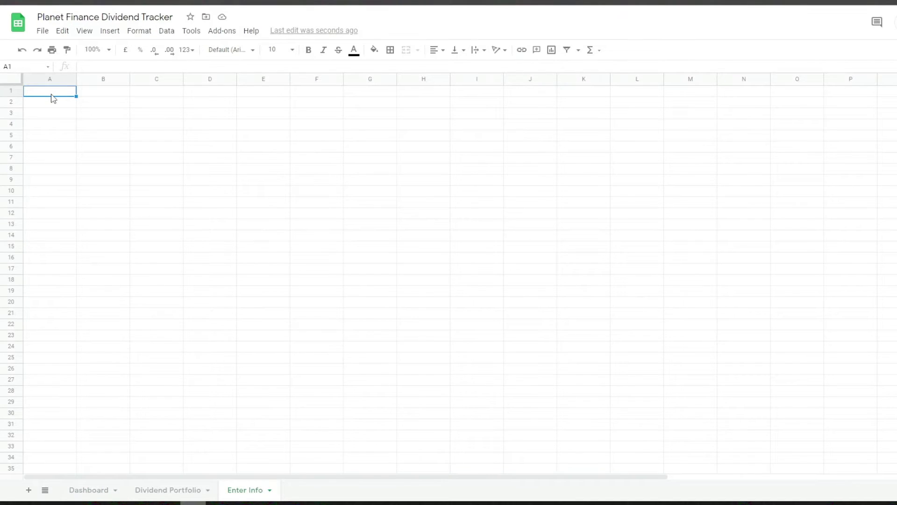
text(Portfolio Data)
key(Return)
text(Ticker	Shares	Avg. Purchase Price	Dividend Yield	Ex-Dividend Date	Accumulated Shares through DRIP)
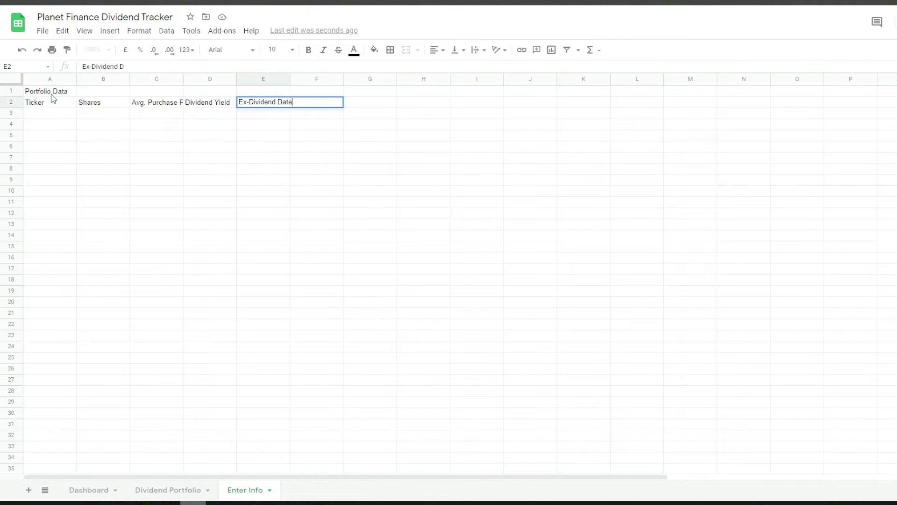
Title H1 Dividend Transactions with row 2 headers Data, Ticker, Action, Quantity, Share Price / Dividend Amount, Total, Month-Year and Year.
key(Down)
key(Up)
key(Up)
key(Right)
key(Right)
text(Dividend Transactions)
key(Return)
text(Data	Ticker	Action	Quantity	Share Price / Dividend	Total	Month-Year	Year)
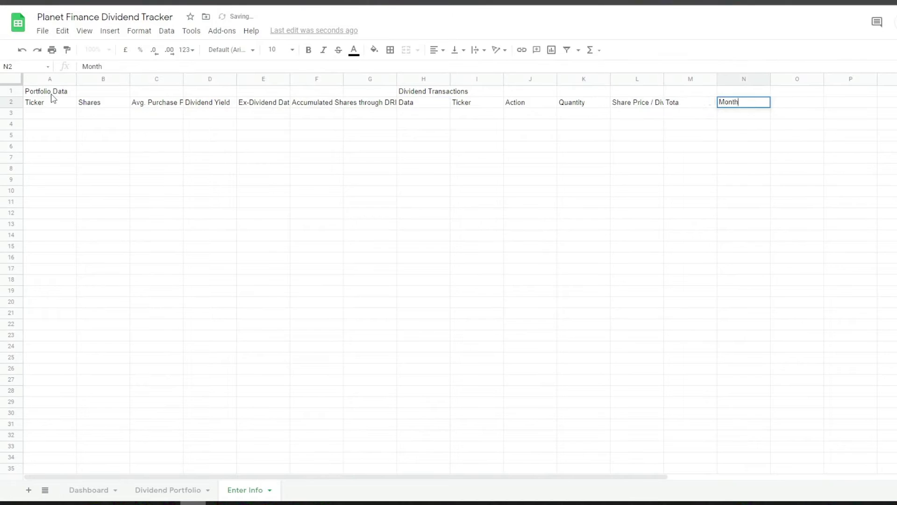
Add the heading Yearly Breakdown in Q1 with a Month-Year header beneath it.
key(Tab)
key(Up)
text(Yearly Breakdown)
key(Return)
text(MMonth)
key(Return)
Fill in tickers, shares and purchase prices for AAPL through QYLD, and the dividend transactions dated 13-Aug-2021 to 5-Oct-2021.
key(Home)
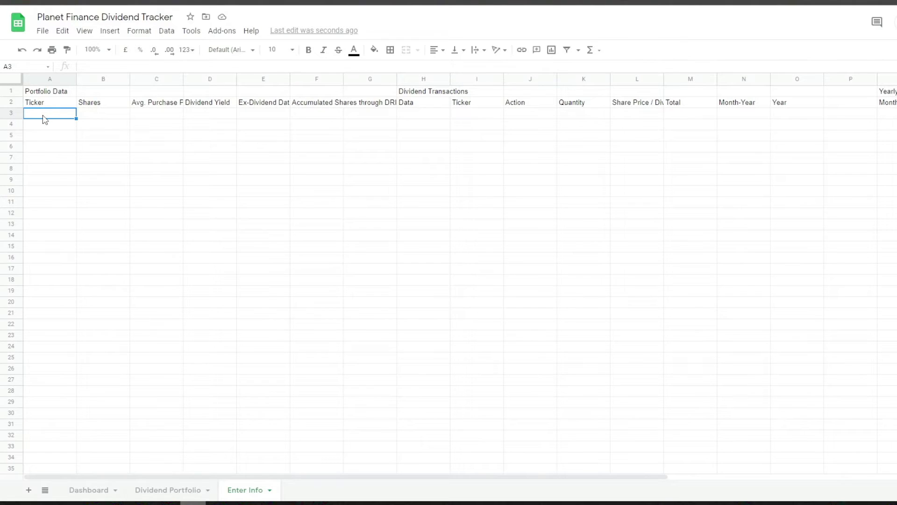
key(Right)
key(Right)
key(Right)
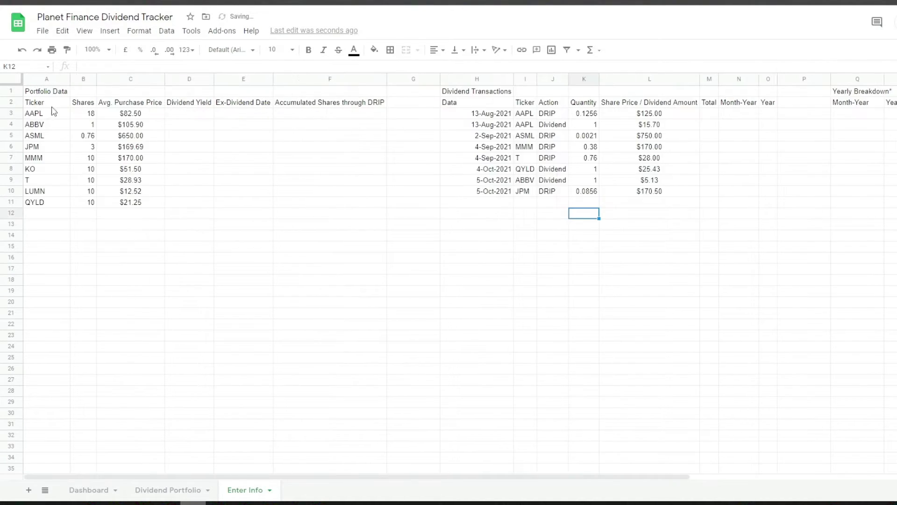
click(200, 115)
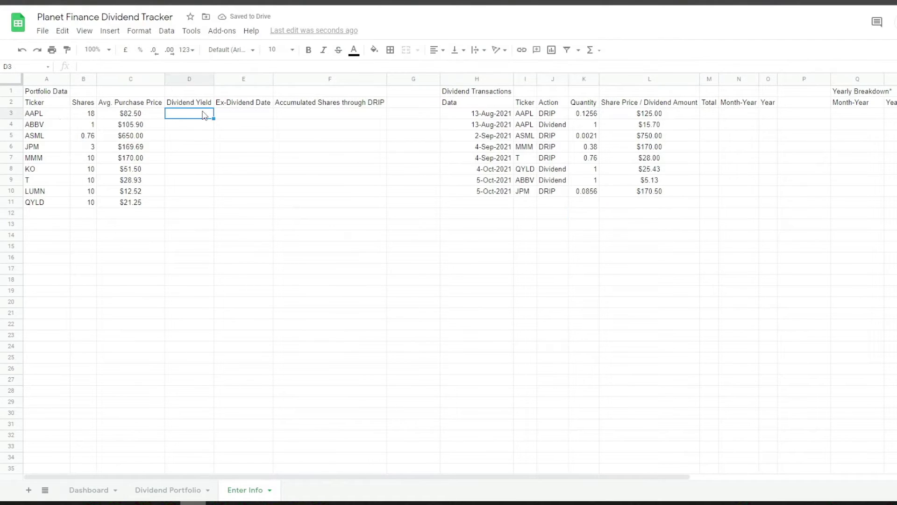
double_click(188, 112)
text(=IF(ISBLANK(A3),"",IFERROR((substitute(index(IMPORTHTML("http://finviz.com/quote.ashx?t="&A3,"table", 8),8,2),"*",""))*1,"Enter manually")))
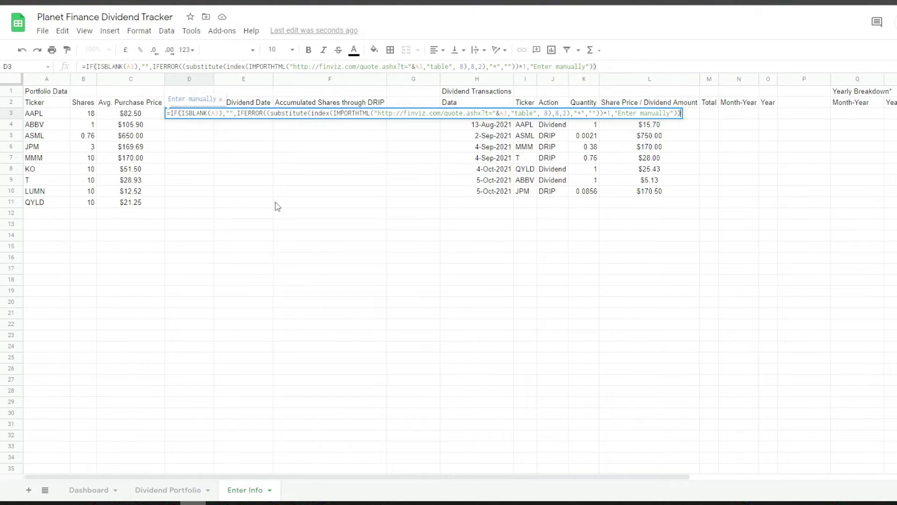
key(Return)
key(ctrl+Return)
click(243, 121)
click(242, 113)
key(ctrl+shift+Down)
key(ctrl+Return)
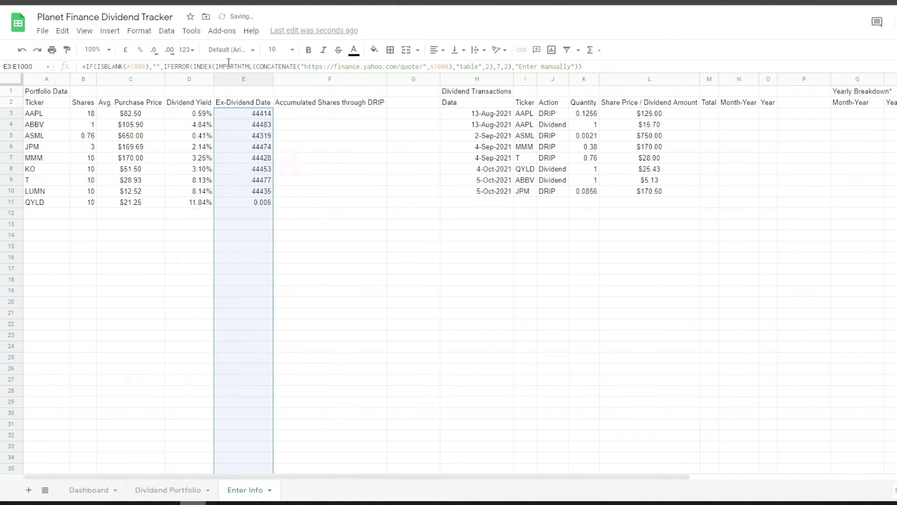
Format the Ex-Dividend Date values in E3:E1000 as dates.
click(186, 50)
click(252, 239)
click(292, 213)
Compare the row 3 formulas behind the Ex-Dividend Date and Dividend Yield columns.
click(234, 114)
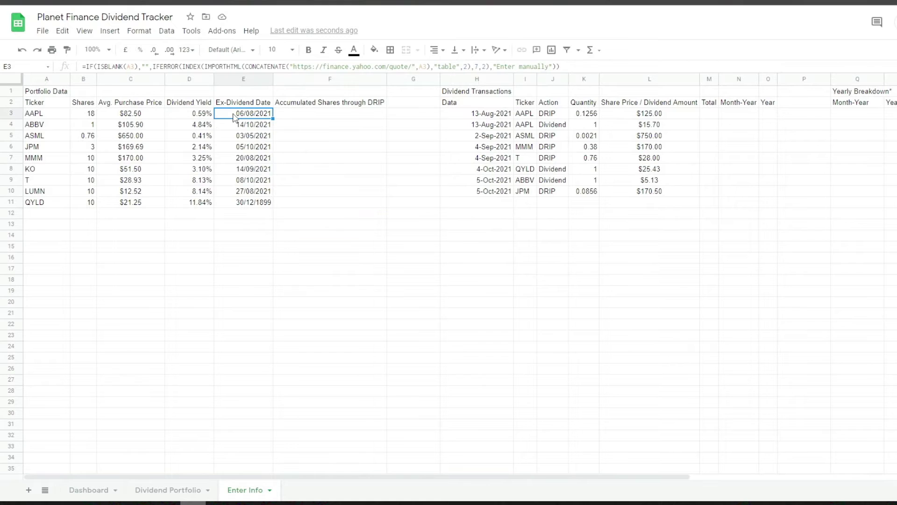
click(204, 117)
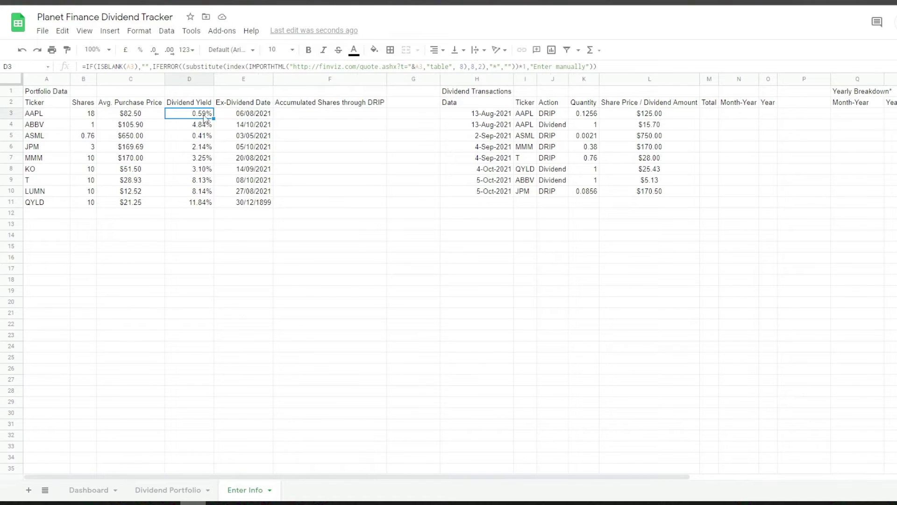
click(251, 117)
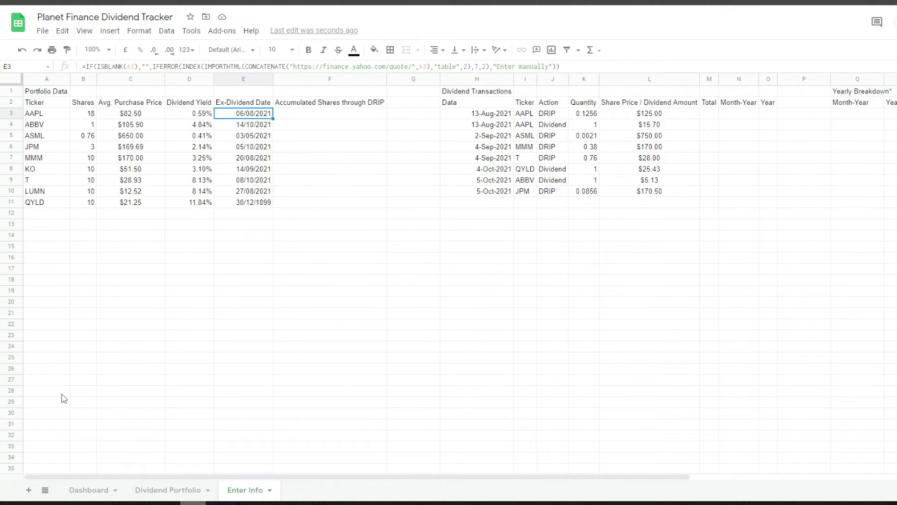
scroll(64, 398, down, 15)
click(11, 358)
Fill Accumulated Shares through DRIP from F3 down with =IF(ISBLANK(A3),"",IFERROR(SUMIFS($K$3:$K,$J$3:$J,"DRIP",$I$3:$I,A3),"")).
click(191, 116)
key(ctrl+c)
click(367, 116)
key(ctrl+c)
key(Left)
key(ctrl+Down)
key(Right)
key(ctrl+shift+Up)
key(ctrl+v)
click(339, 117)
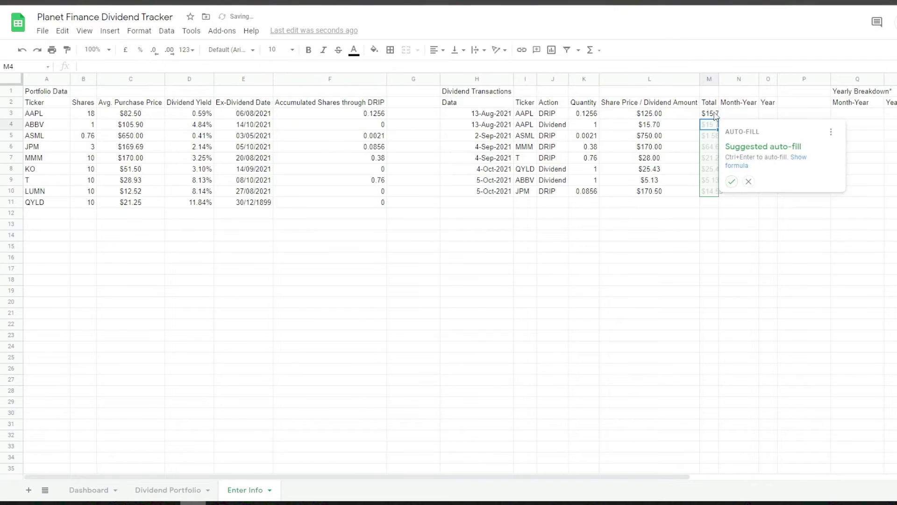
Fill the transactions' Total column from M3 down with =IF(ISBLANK(I3),"",K3*L3) and fit the column width to its contents.
click(733, 180)
click(712, 79)
double_click(719, 79)
click(718, 115)
double_click(720, 115)
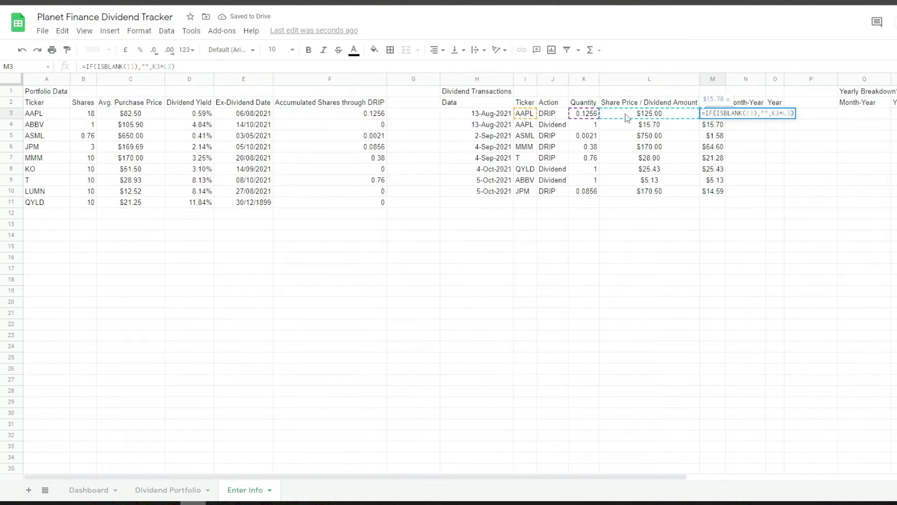
Enter =IF(ISBLANK(I3),"",TEXT(H3,"MMM-YYYY")) in the first Month-Year cell of the transactions, N3.
key(Tab)
key(ctrl+v)
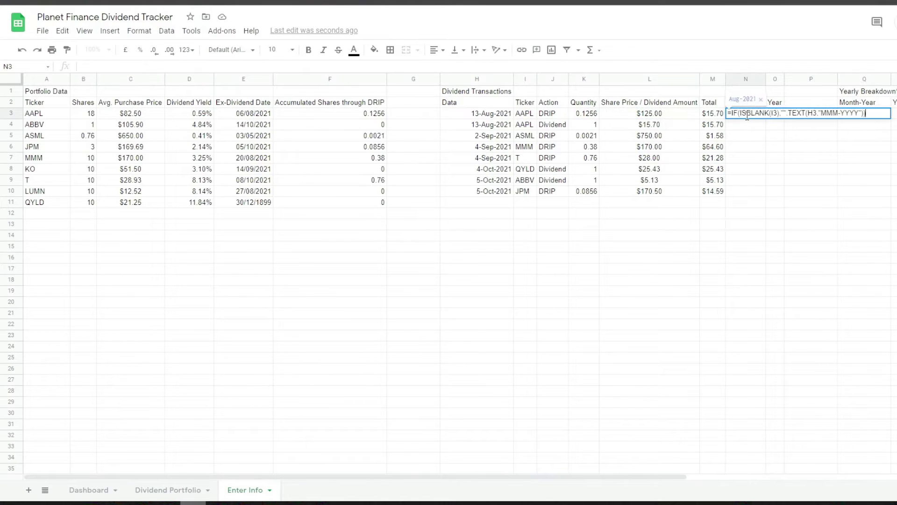
key(ctrl+Return)
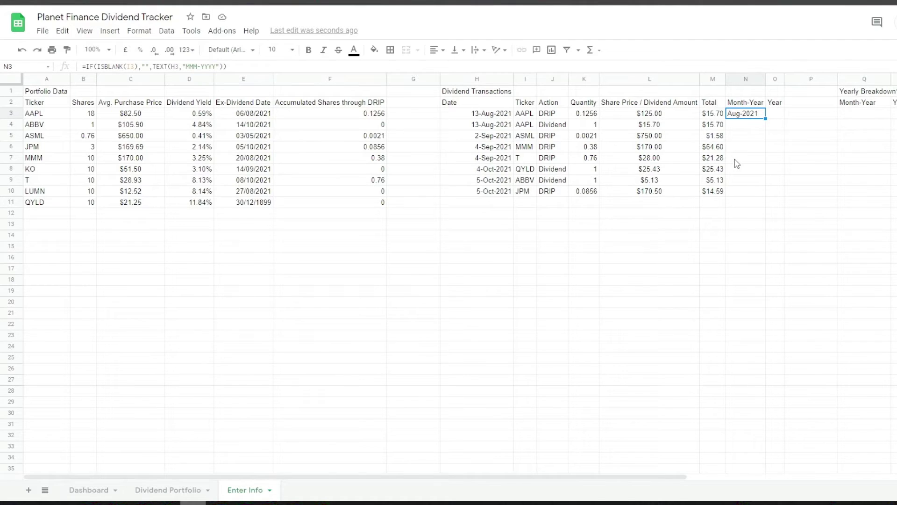
Fill the transactions' Month-Year formula down from N3 and enter the year formula in the first Year cell, O3.
drag(475, 113, 465, 229)
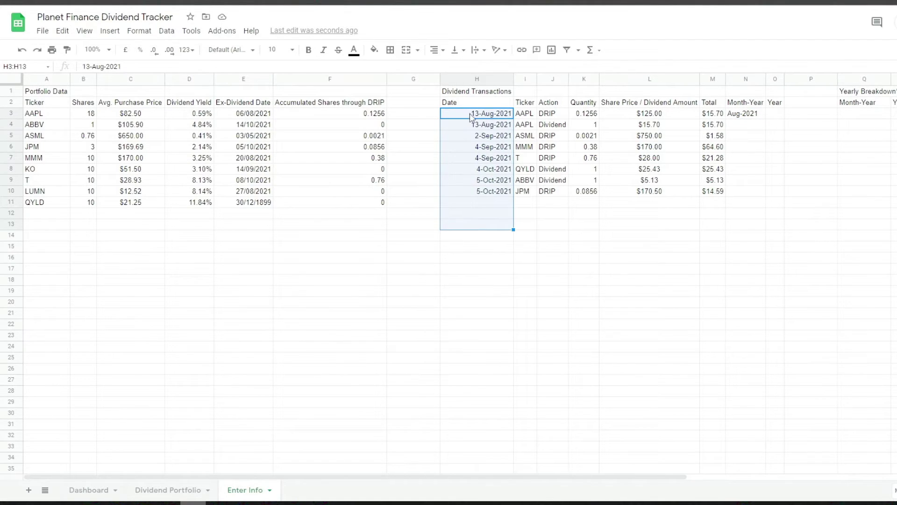
click(490, 138)
click(494, 149)
click(750, 116)
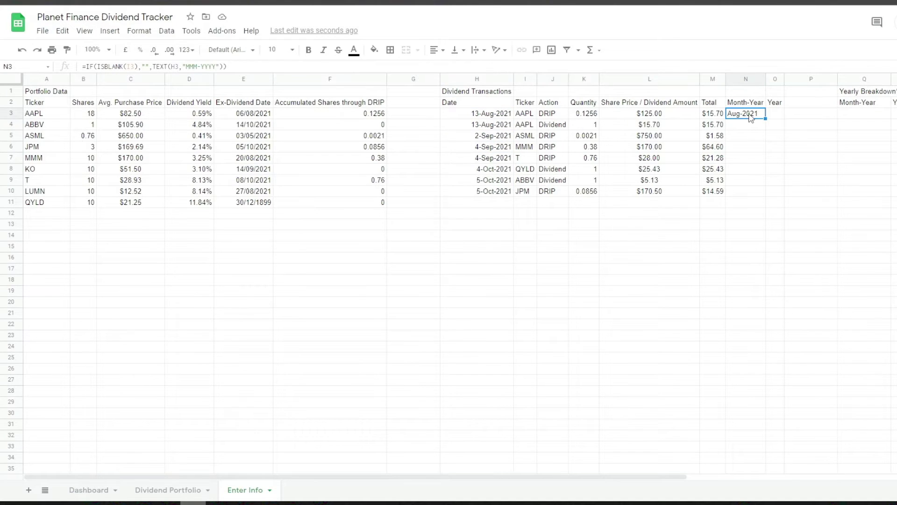
key(Return)
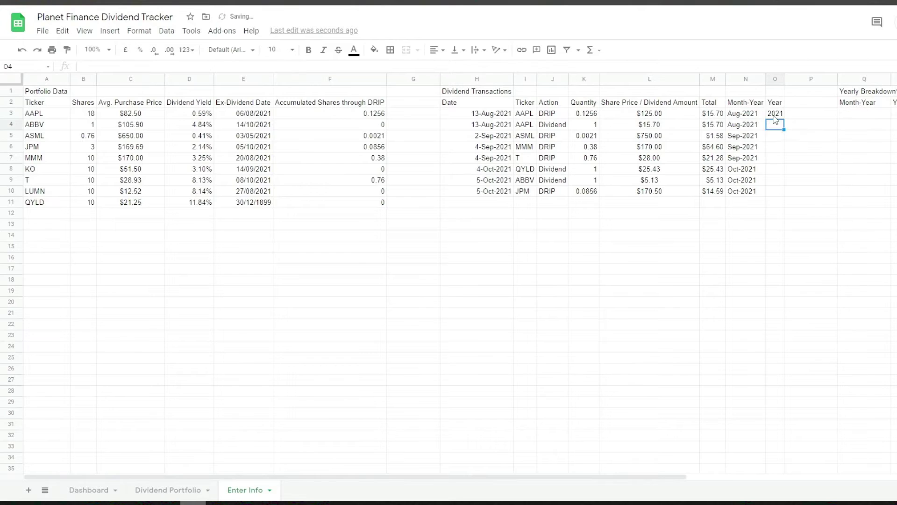
Copy the Year formula from O3 down column O alongside all the dividend transactions.
key(Up)
key(ctrl+c)
key(Left)
key(ctrl+Down)
key(Right)
key(ctrl+shift+Up)
key(ctrl+v)
key(ctrl+Up)
key(ctrl+Up)
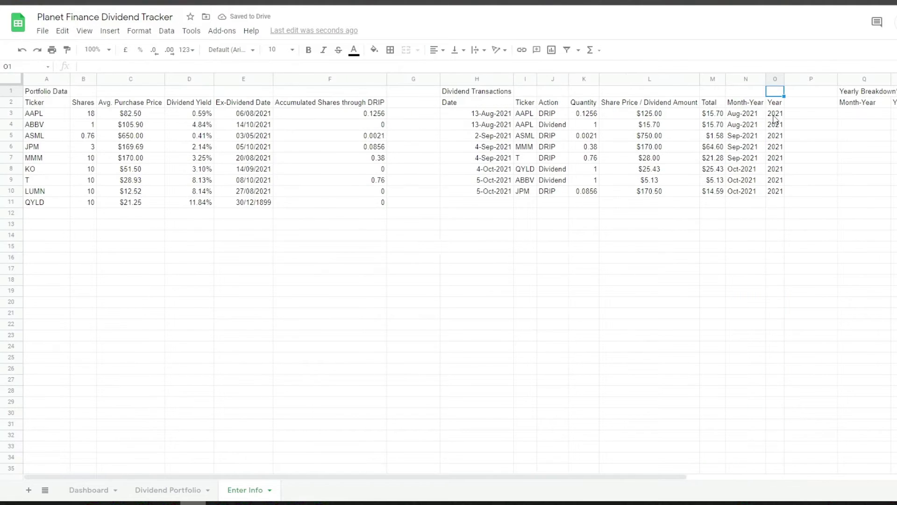
Merge Q3:S3 under the Yearly Breakdown headers and enter the note "* 'Month-Year' values must be in 'Plain Text' format.".
scroll(775, 117, right, 2)
drag(776, 115, 874, 114)
click(407, 50)
text(* 'Month)
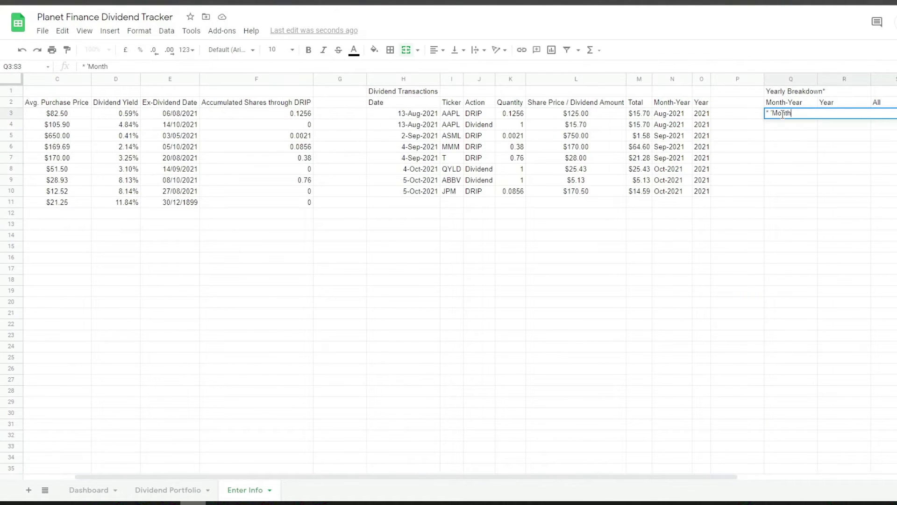
text(-Year' values must be in 'Plain Text' format.)
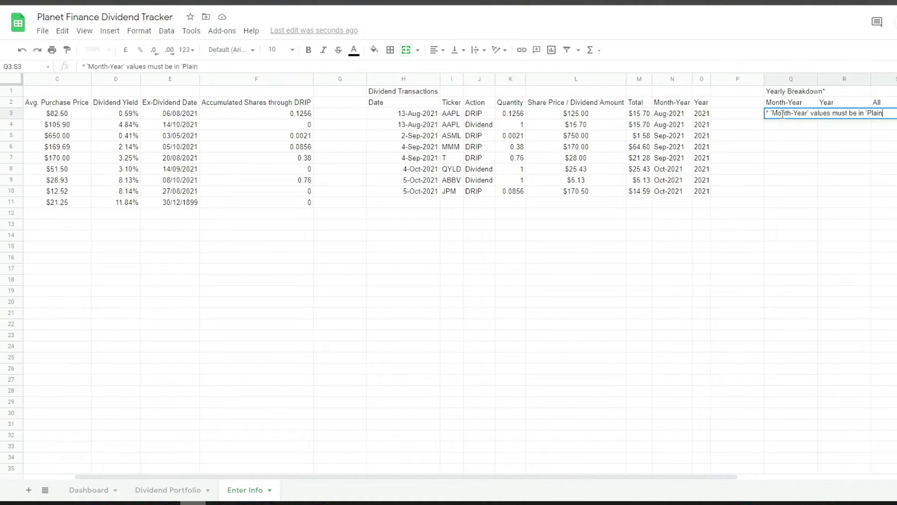
click(783, 133)
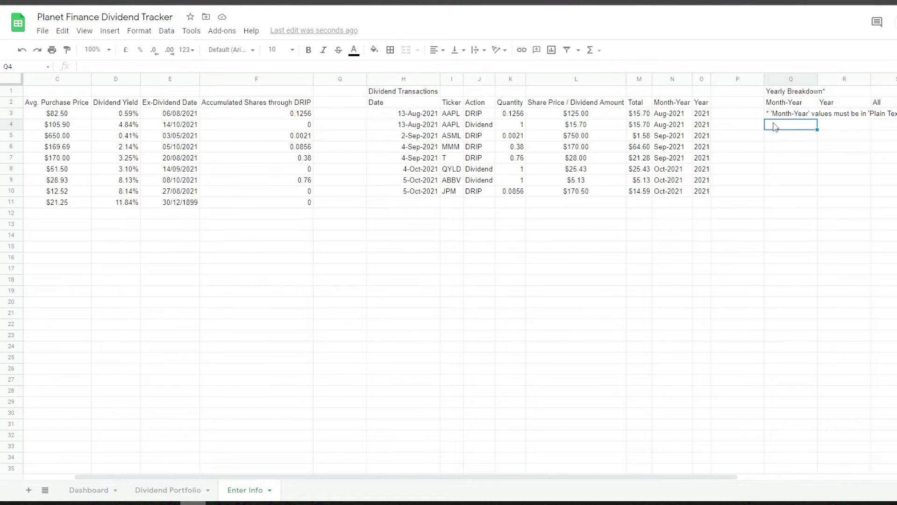
Enter Jan-2020 and Feb-2020 as the first two Month-Year values of the Yearly Breakdown, in Q4 and Q5.
drag(679, 117, 680, 194)
click(795, 125)
click(814, 158)
click(797, 125)
text(Jan-2020)
key(Return)
text(Feb-2020)
key(Return)
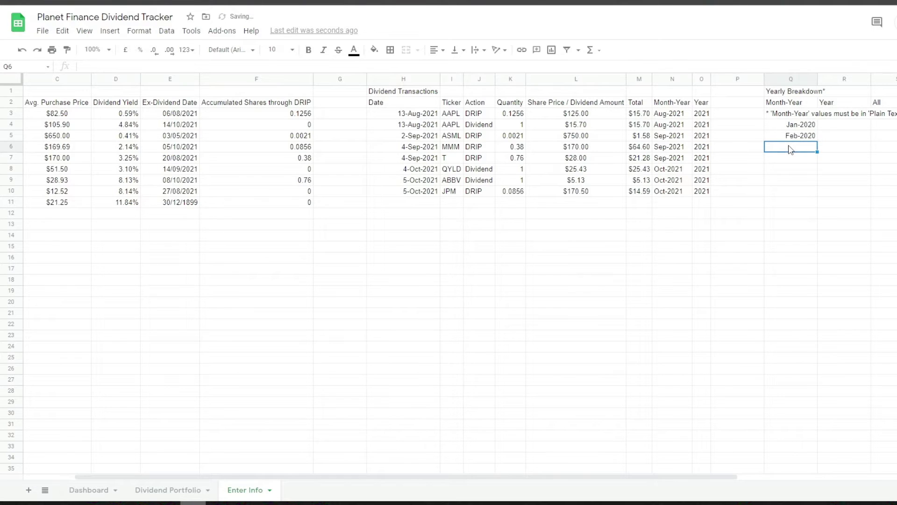
Extend the monthly series from Q4 down column Q and delete the months from Feb-2024 onward.
drag(797, 124, 811, 435)
scroll(811, 364, up, 14)
scroll(801, 309, down, 2)
scroll(799, 309, down, 7)
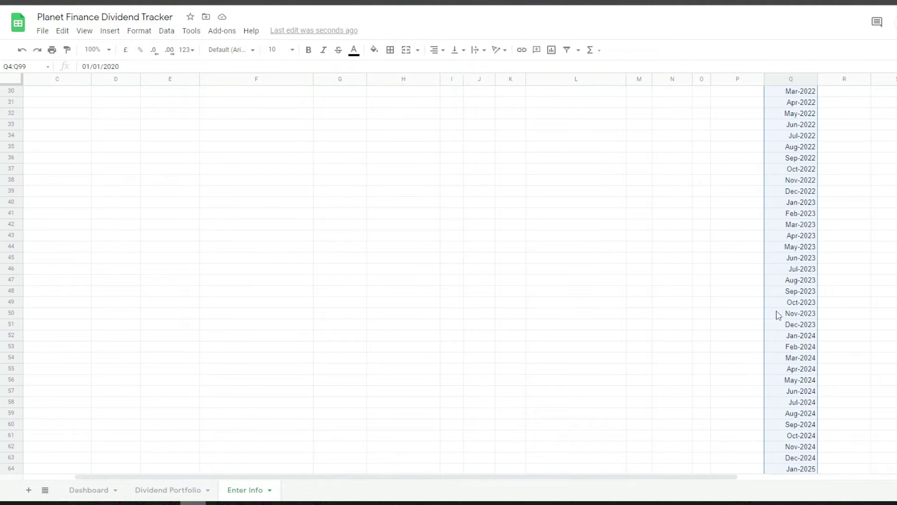
click(796, 348)
key(ctrl+shift+Down)
key(Delete)
key(ctrl+Up)
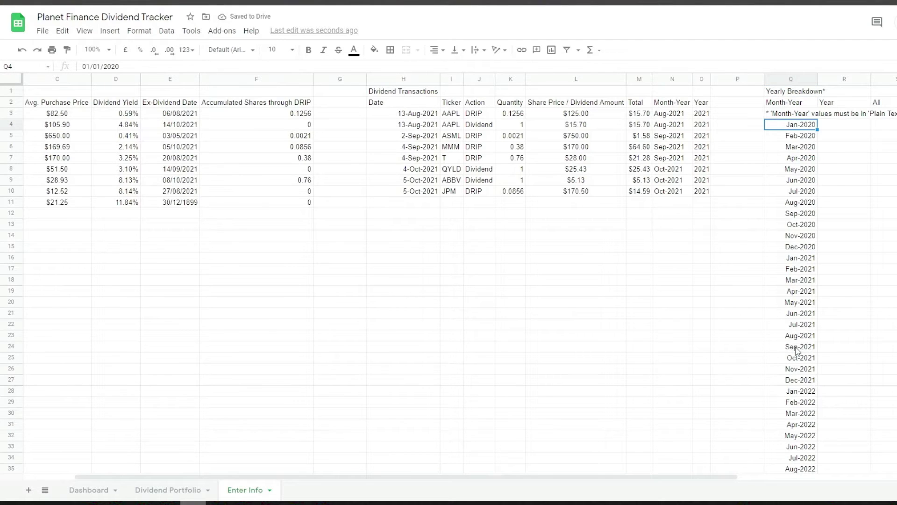
Format the Yearly Breakdown months in Q4:Q52 as plain text.
key(ctrl+shift+Down)
click(186, 50)
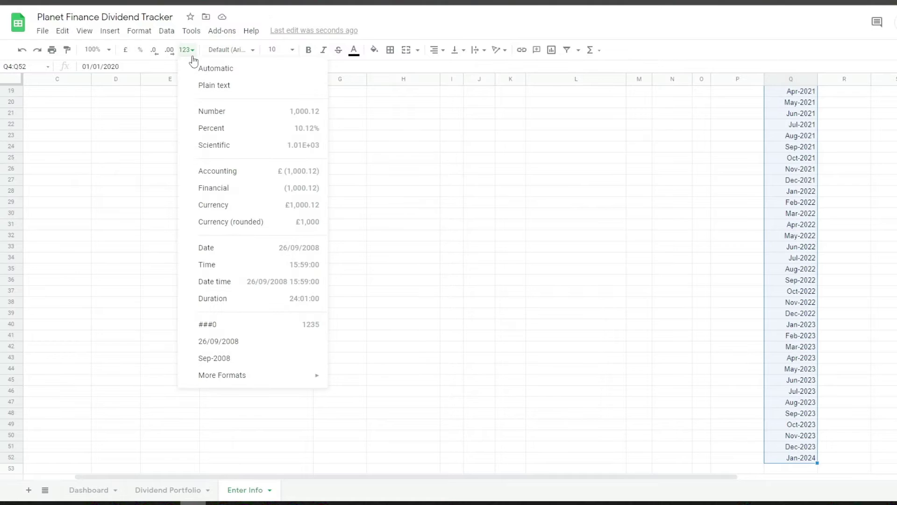
click(239, 86)
Fill the Yearly Breakdown's Year column from R4 down with =TEXT(Q4,"YYYY").
key(Right)
text(=TEXT()
click(793, 125)
text(,"YYYY"))
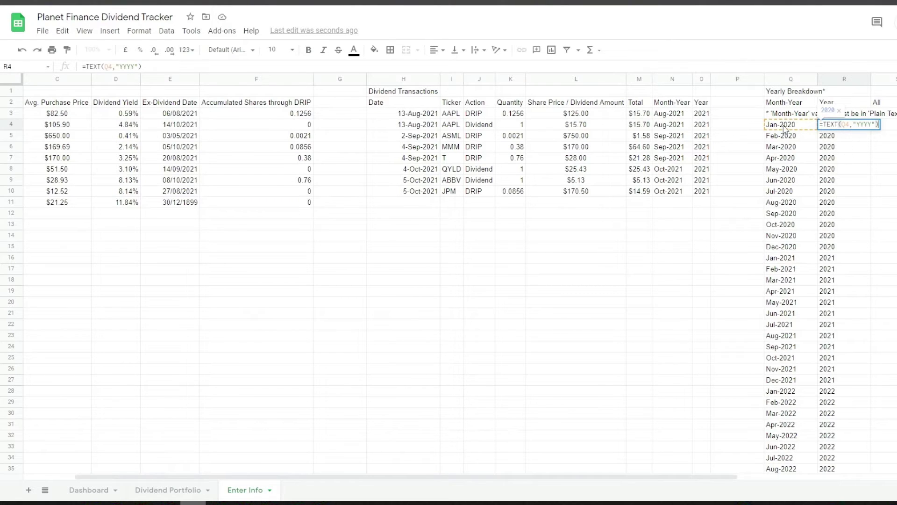
key(Return)
key(Up)
key(ctrl+Down)
key(ctrl+Up)
scroll(830, 176, up, 1)
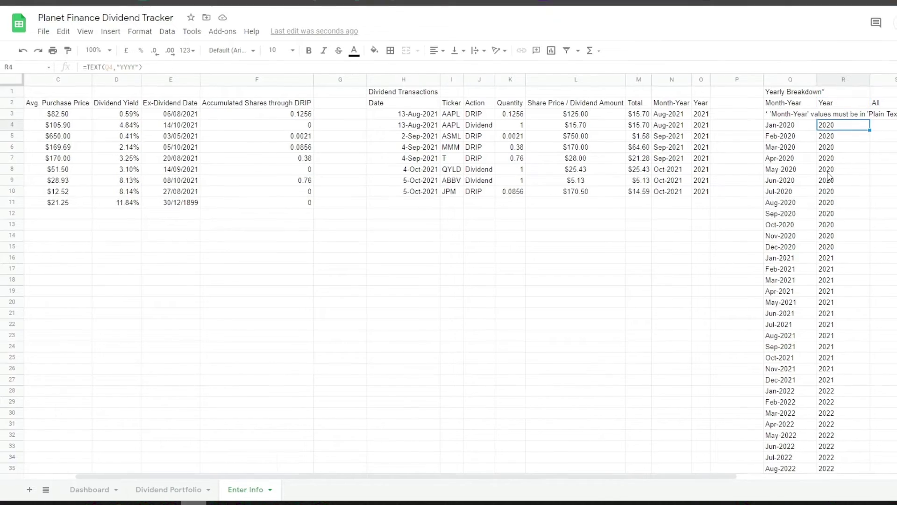
Enter "All" in S4 and copy it down the All column beside the Yearly Breakdown months.
key(Right)
text(All)
key(Return)
key(Up)
key(Left)
key(ctrl+Down)
key(Right)
key(Up)
key(Up)
key(Up)
key(Up)
key(Up)
key(Up)
key(Up)
key(Up)
key(Up)
key(Up)
key(Up)
key(Down)
key(Down)
key(Down)
key(Up)
key(Up)
key(Up)
key(Up)
key(ctrl+shift+Up)
key(ctrl+v)
key(ctrl+Up)
key(ctrl+Up)
key(ctrl+Up)
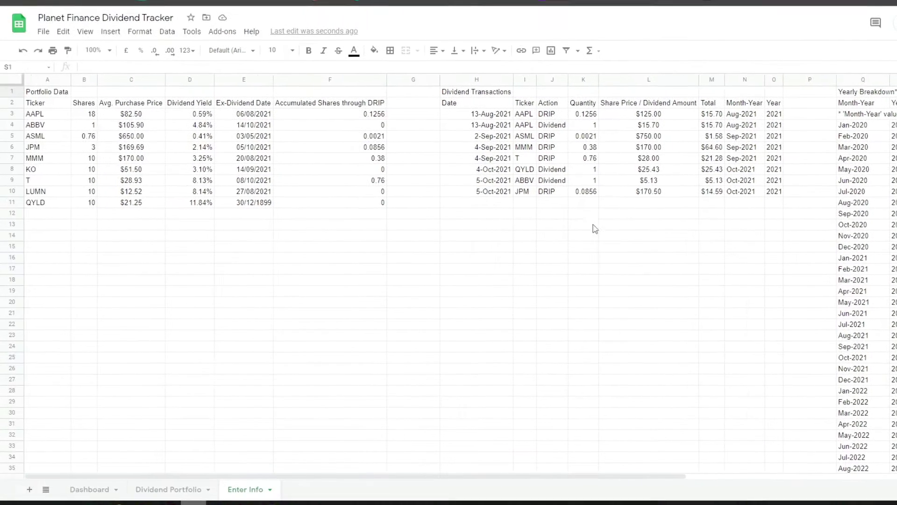
Start a data validation rule for the transactions' Action cells J3:J100 with List of items as the criteria.
click(557, 117)
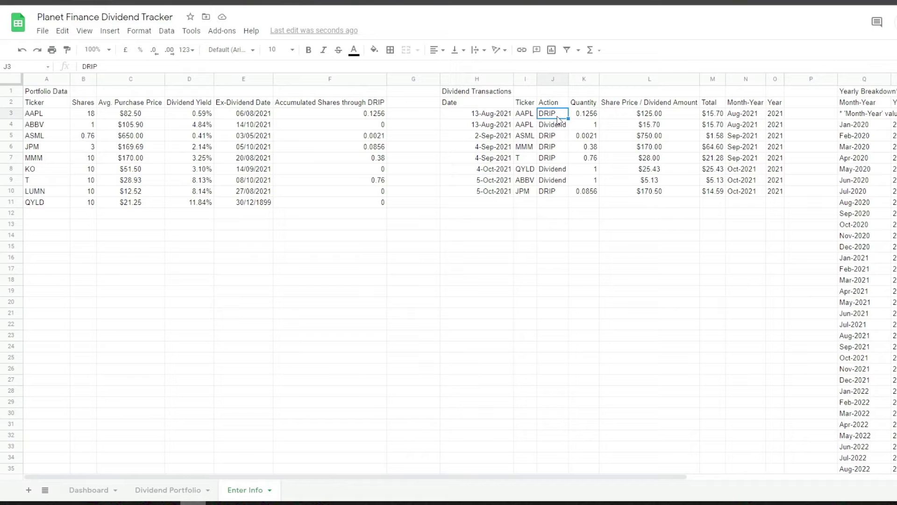
key(ctrl+shift+Down)
key(ctrl+shift+Down)
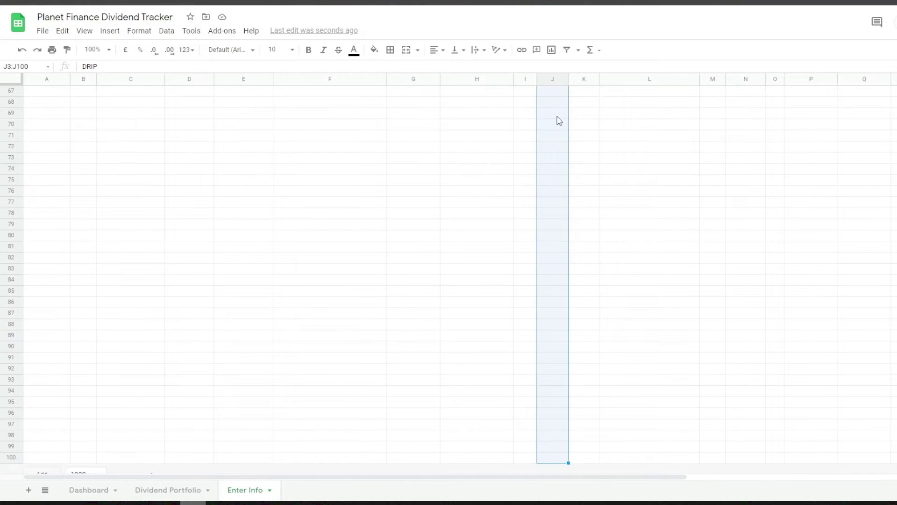
click(167, 31)
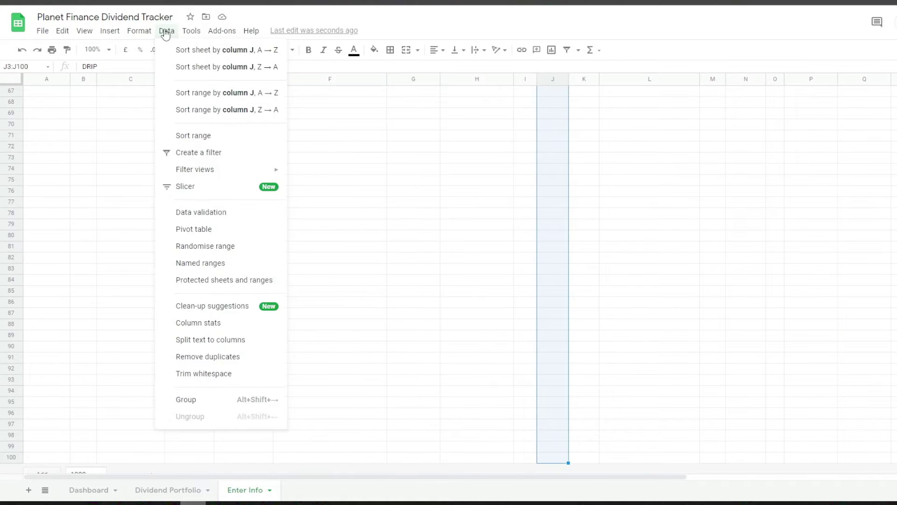
click(217, 213)
click(476, 224)
click(471, 238)
Set the validation list items to DRIP,Dividend and save the rule for the Action column.
click(537, 222)
text(DI)
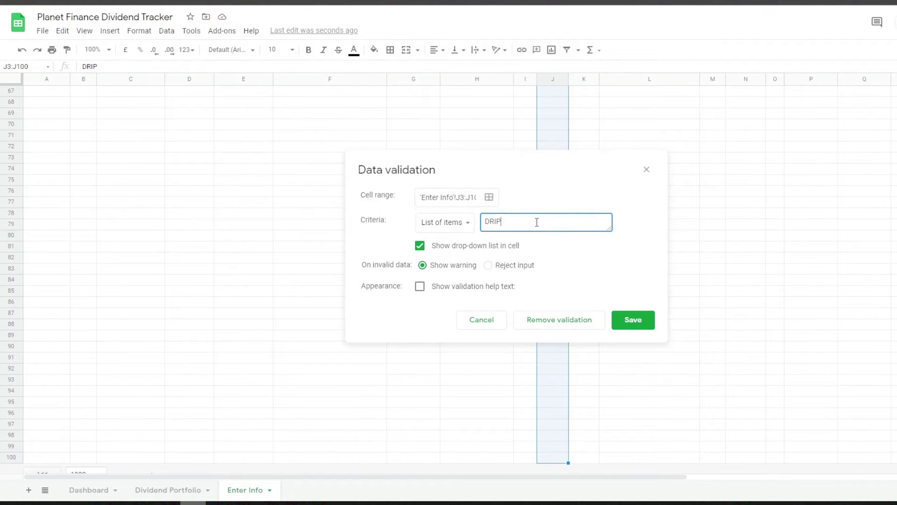
text(IP,Dividend)
key(Return)
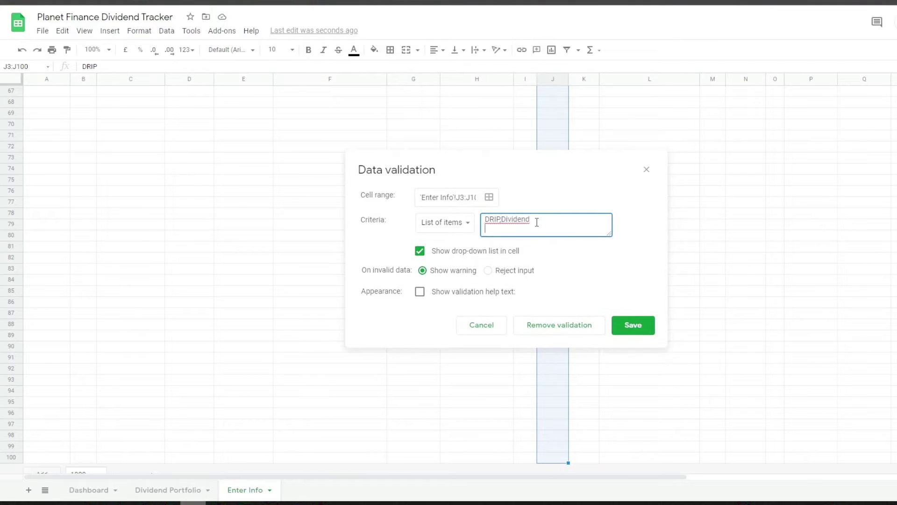
key(BackSpace)
click(622, 320)
key(ctrl+Up)
key(ctrl+Up)
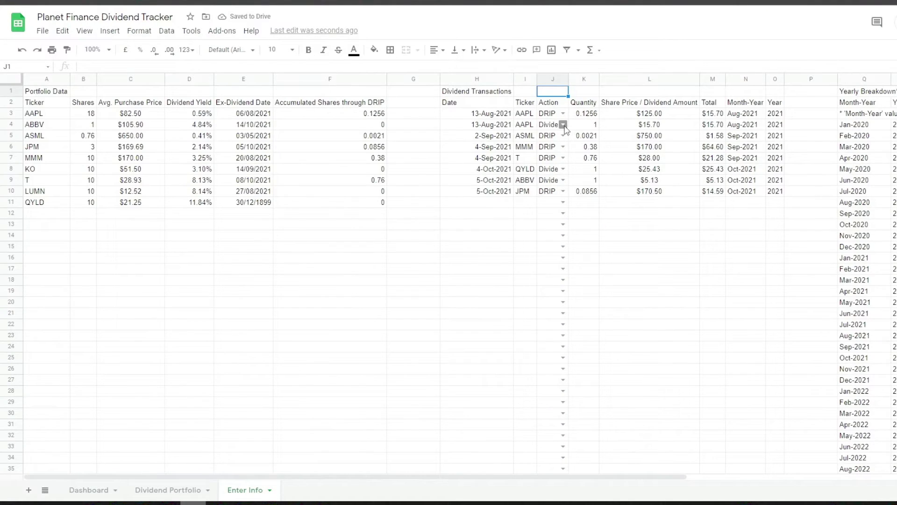
Widen the Action column and style the Enter Info tables with large bold titles, blue and grey fills, centred text and borders.
click(563, 125)
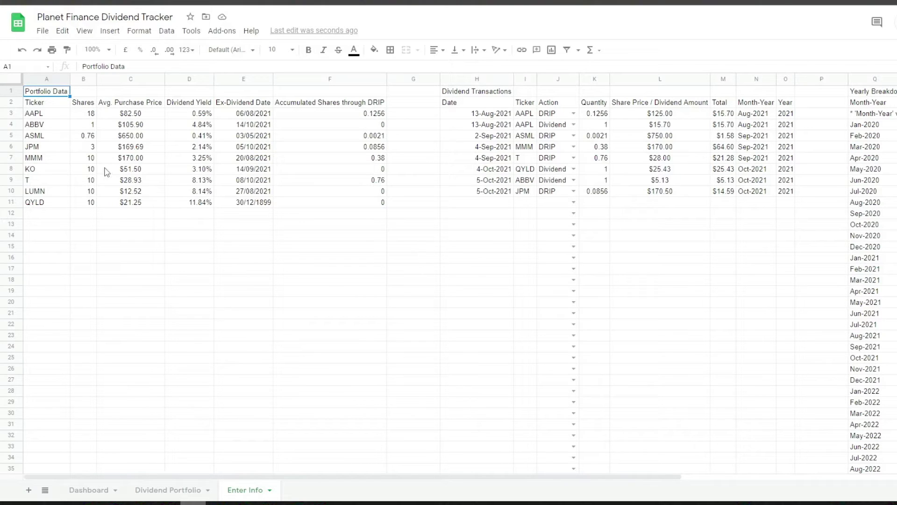
drag(206, 102, 193, 319)
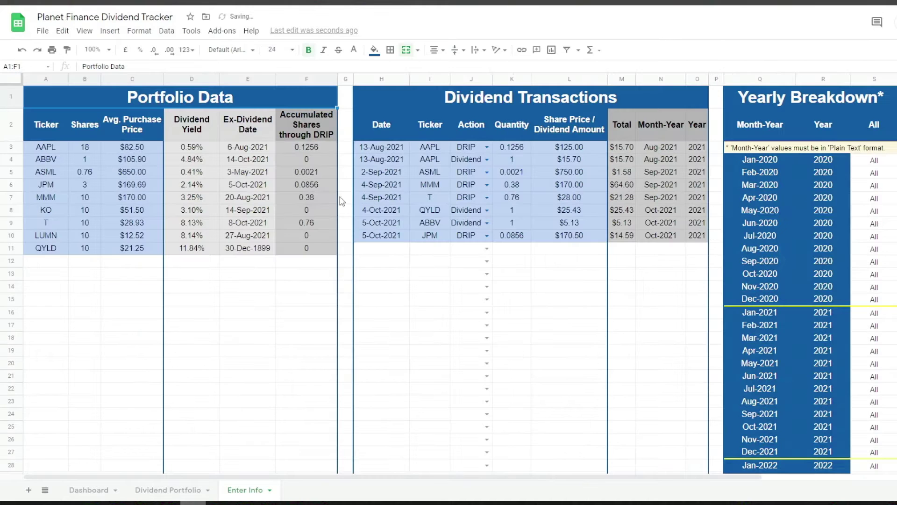
Examine the range, condition and formatting style of the conditional format rule behind the portfolio's ticker cells.
click(44, 148)
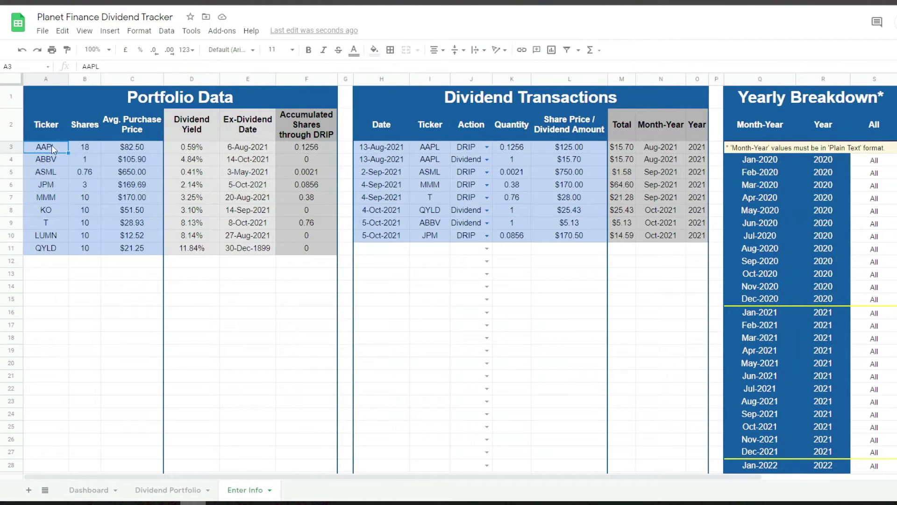
click(138, 30)
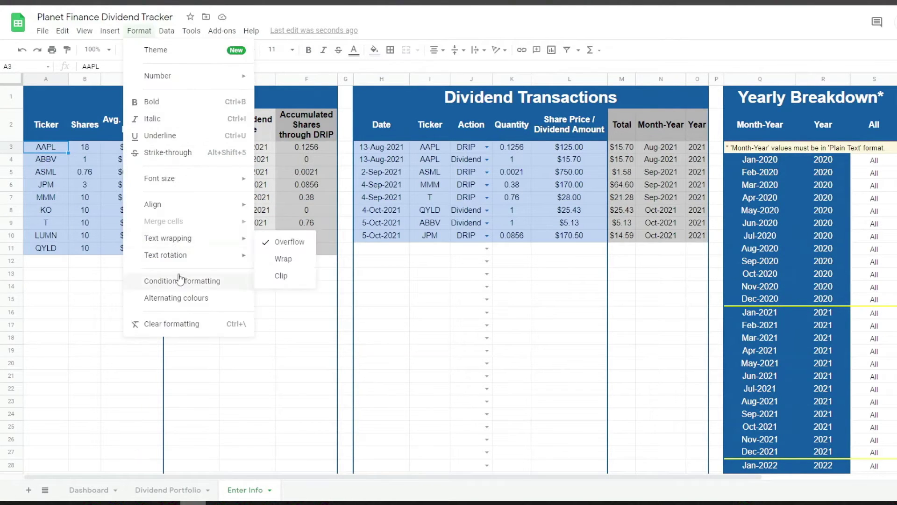
click(181, 281)
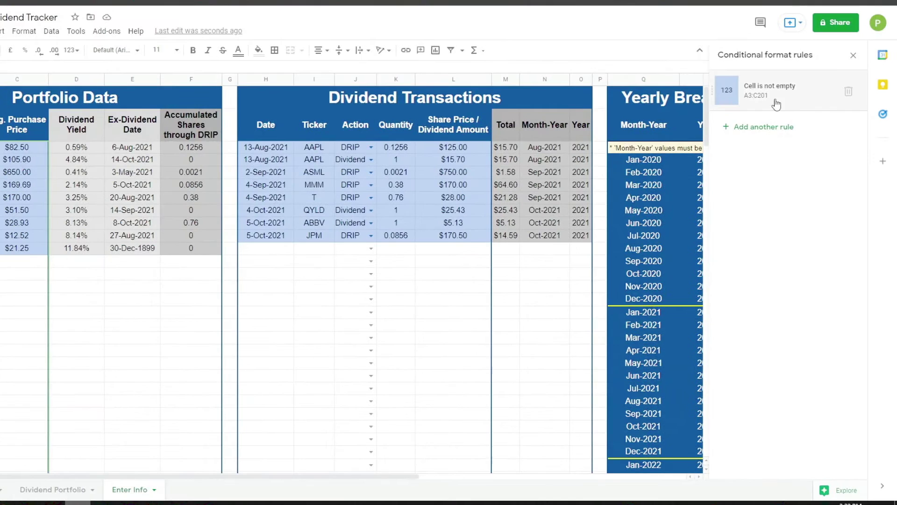
click(776, 104)
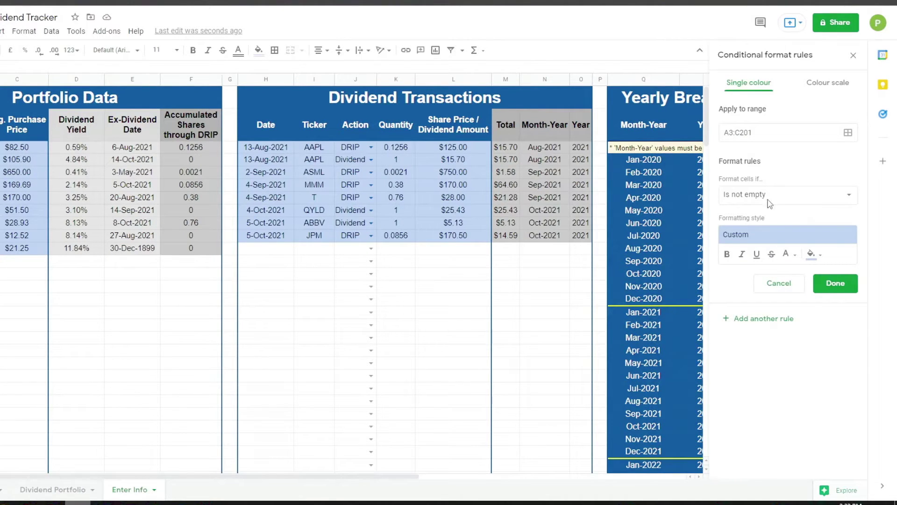
click(823, 198)
click(805, 198)
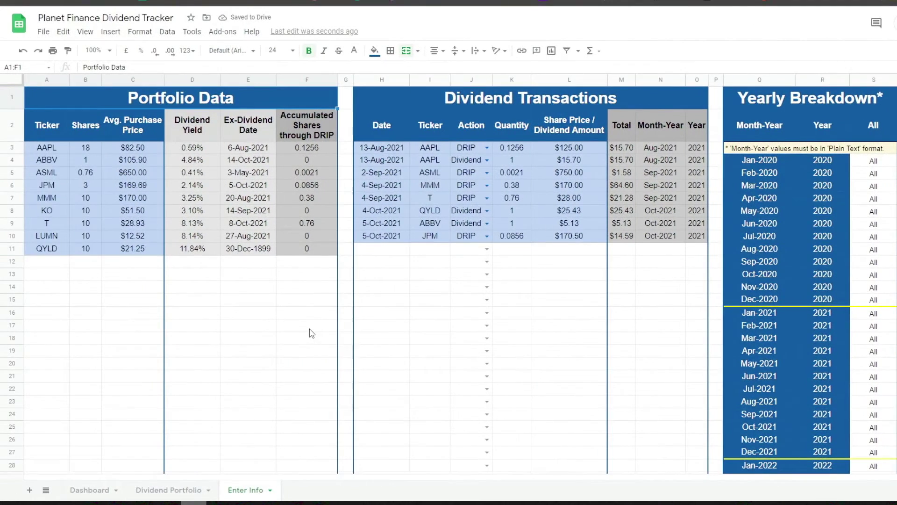
On the Dividend Portfolio sheet, enter the title "Dividend Portfolio" in A1 and the row 2 headers from Name to Annual Income, plus "Dividend Income for:" Aug-2021 and 2021.
click(178, 489)
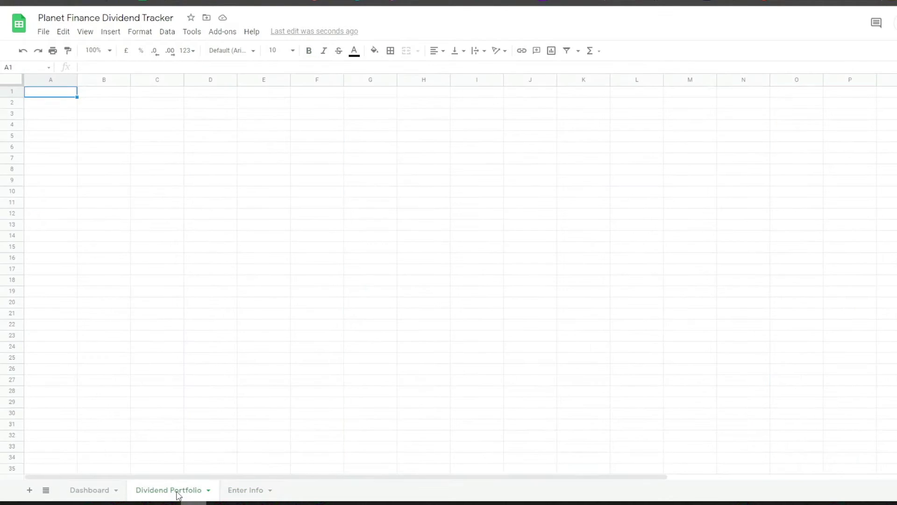
text(Dividend Portfolio)
key(Return)
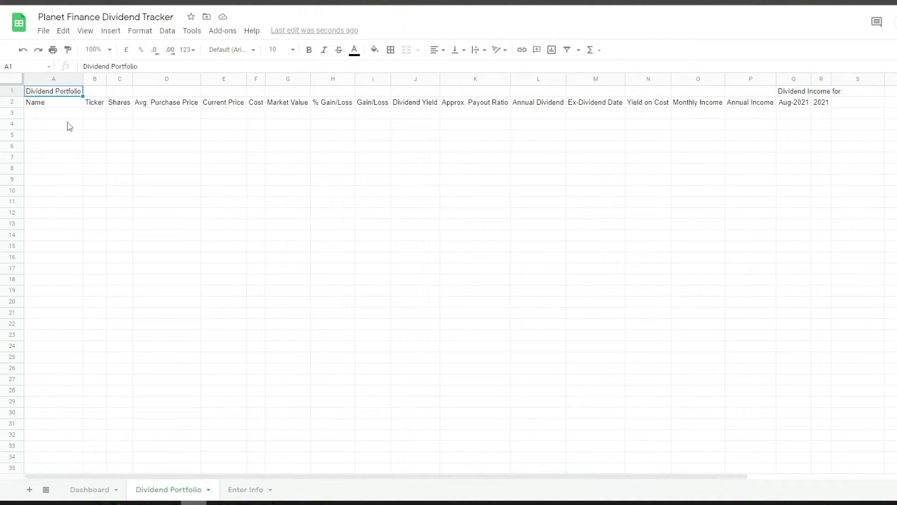
Enter =UNIQUE('Enter Info'!A3:A) in the portfolio's first Ticker cell, B3.
click(48, 117)
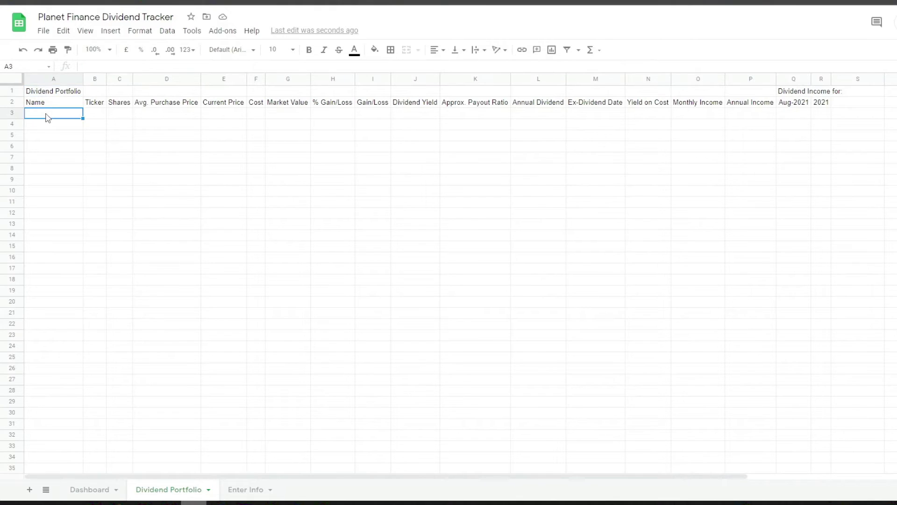
key(Tab)
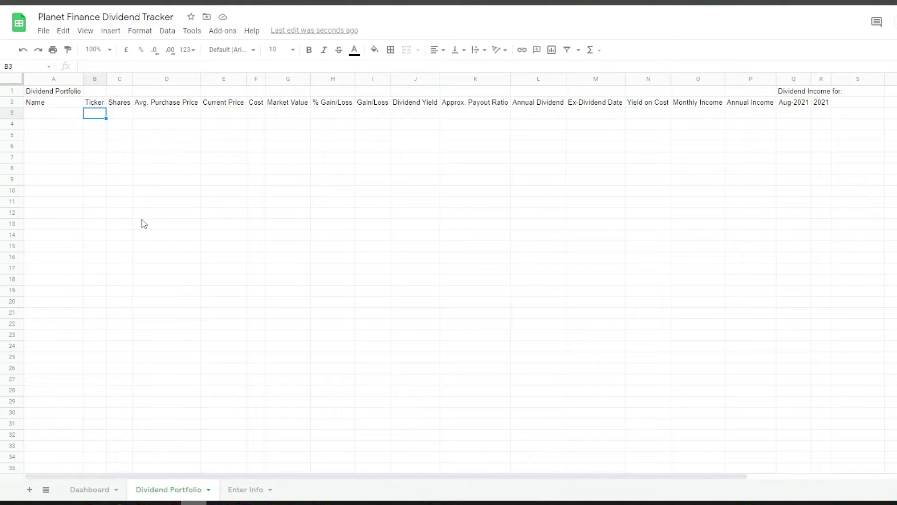
text(=un i)
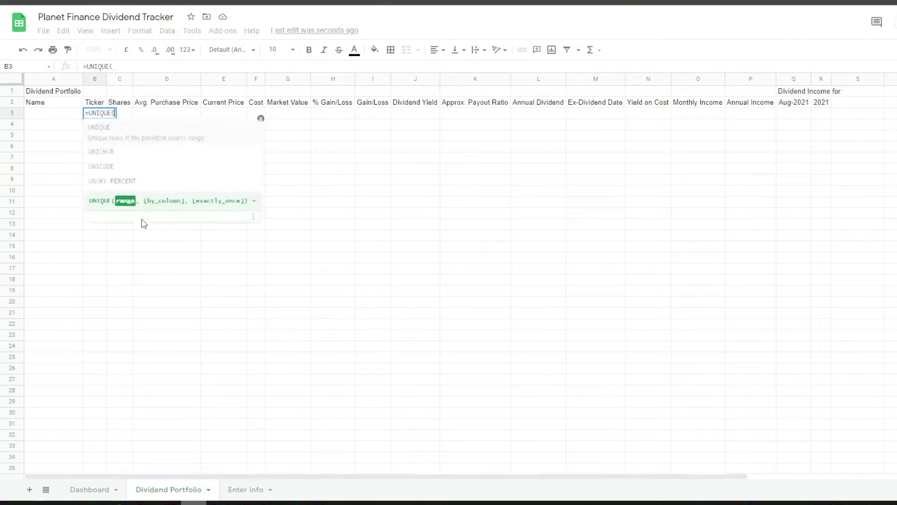
key(Tab)
click(243, 490)
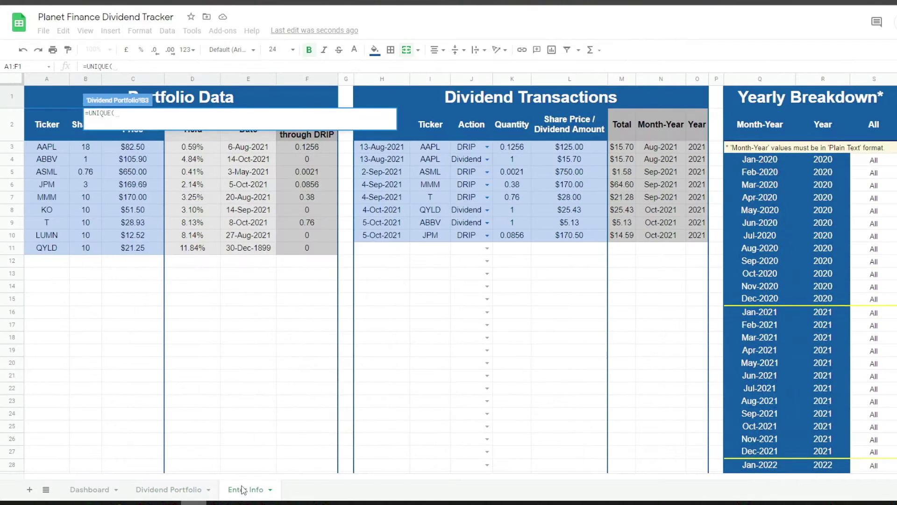
click(55, 149)
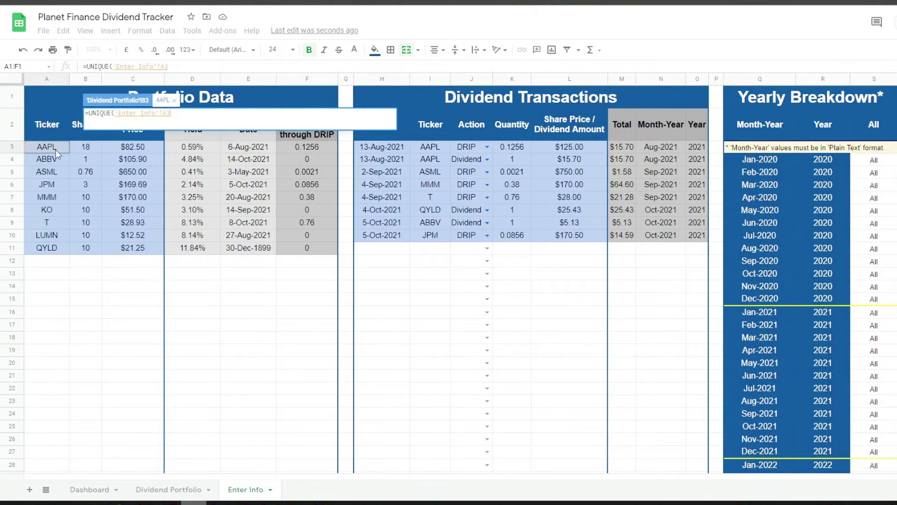
drag(55, 150, 55, 346)
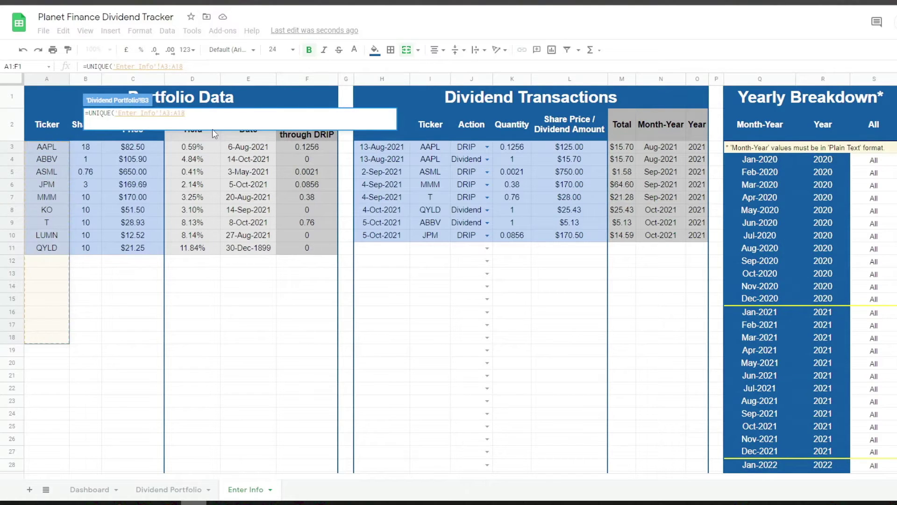
key(BackSpace)
key(BackSpace)
key(Return)
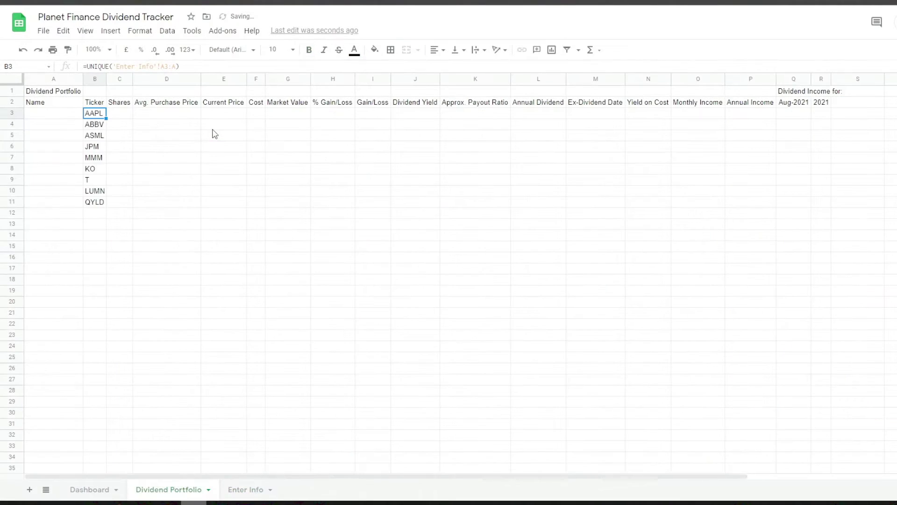
Enter =IF(ISBLANK(B3),"",IFERROR(GOOGLEFINANCE(B3,"name"),"")) in A3 and copy it down the Name column.
double_click(106, 81)
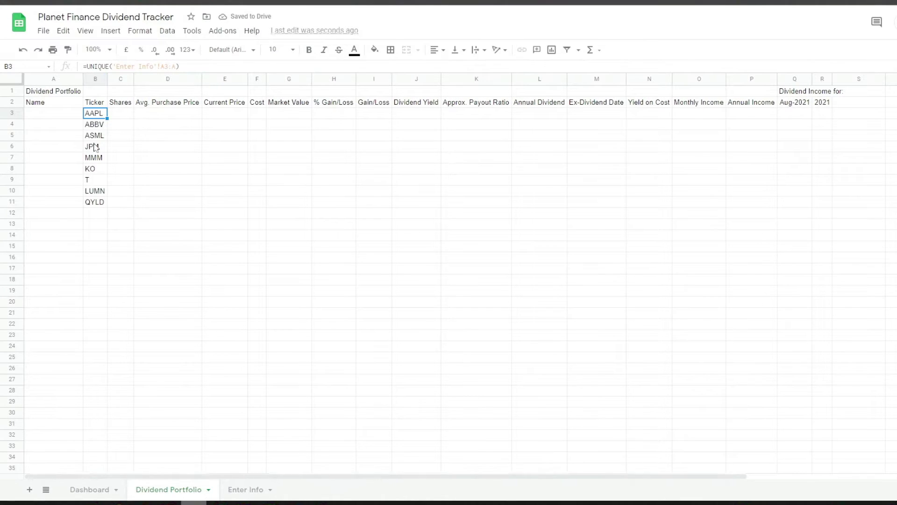
click(62, 117)
text(=IF(ISBLANK(B3),"",IFERROR(GOOGLEFINANCE(B3,"name"),"")))
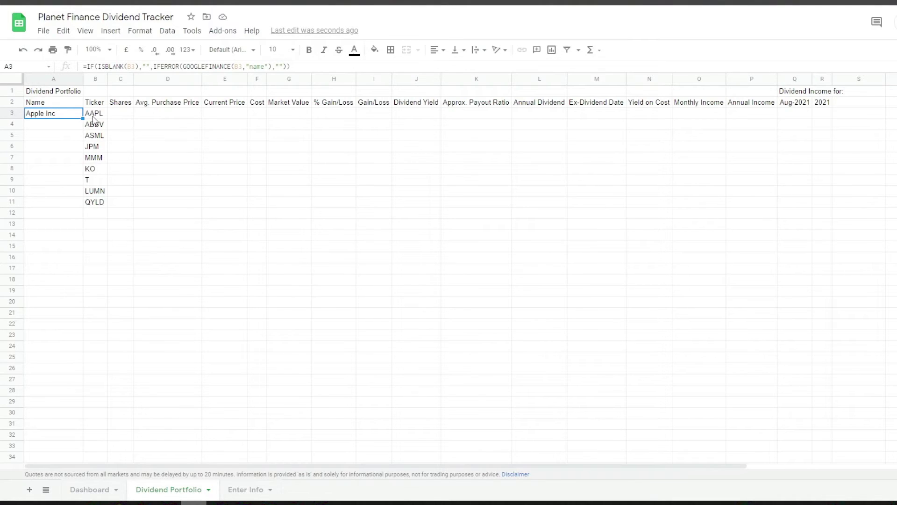
key(ctrl+shift+Down)
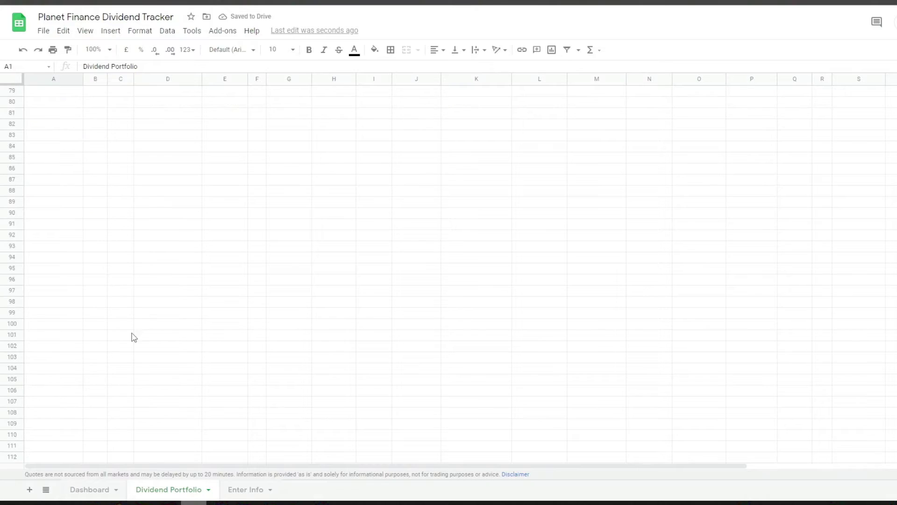
right_click(12, 112)
click(78, 233)
Fill the Shares column with each ticker's share quantity from the Enter Data sheet.
click(193, 116)
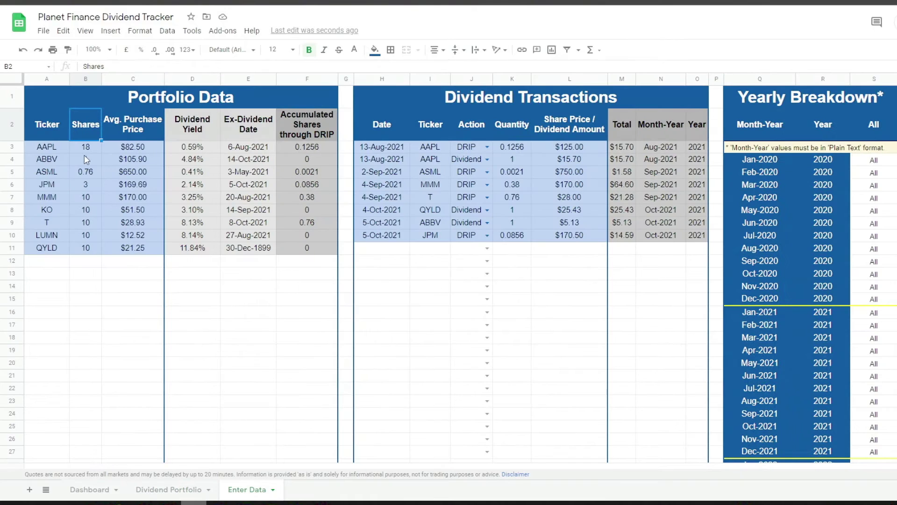
drag(85, 148, 86, 228)
click(178, 484)
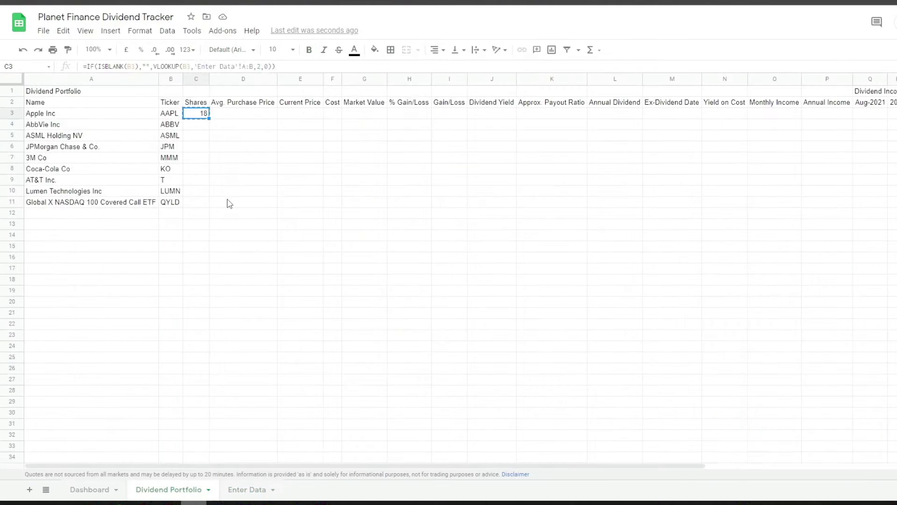
key(ctrl+Down)
key(ctrl+shift+Up)
key(ctrl+v)
Enter =IF(ISBLANK(B3),"",VLOOKUP(B3,'Enter Data'!A:C,3,0)) in D3 and copy it down the Avg. Purchase Price column.
click(256, 117)
text(=IF(ISBLANK(B3),"",VLOOKUP(B3,'Enter Data'!A:C,3,0)))
key(Return)
key(Up)
key(ctrl+c)
key(ctrl+Down)
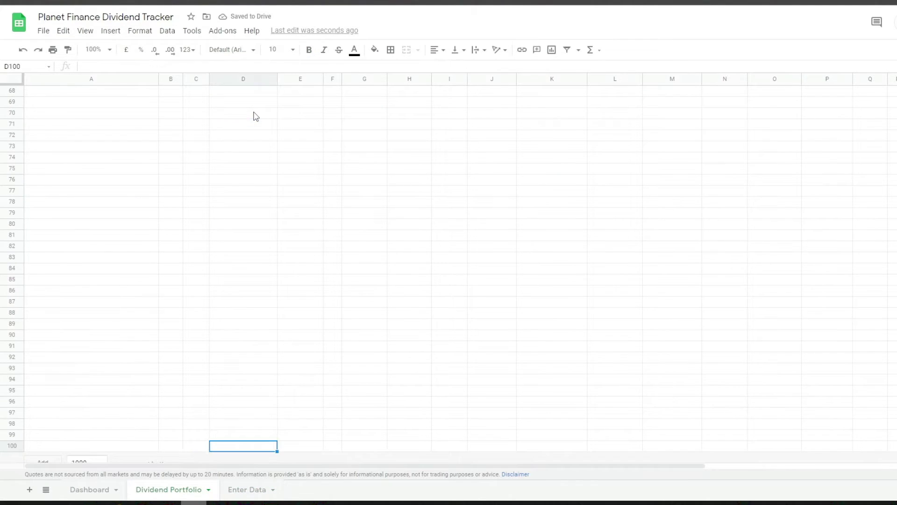
key(ctrl+shift+Up)
key(ctrl+v)
scroll(253, 113, up, 1)
click(254, 114)
Enter =IF(ISBLANK(B3),"",GOOGLEFINANCE(B3,"price")) in E3 and fill it down the Current Price column.
double_click(306, 113)
key(ctrl+v)
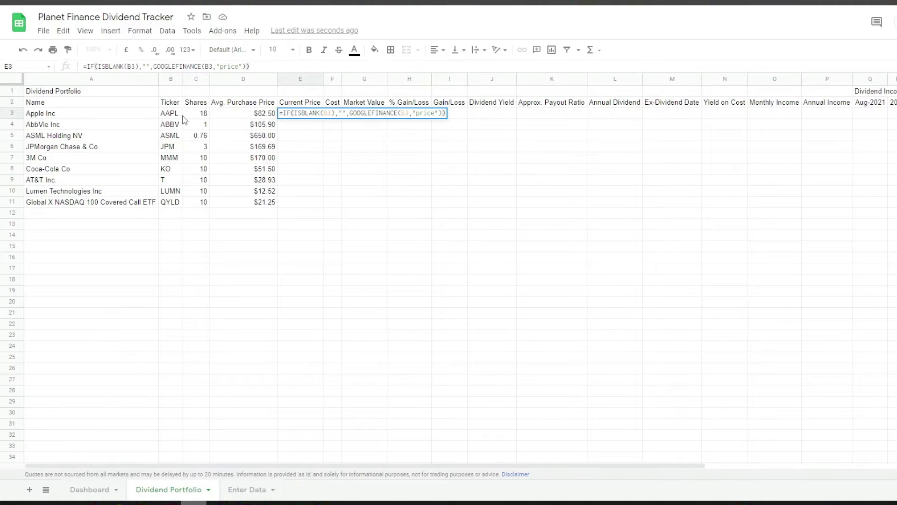
key(Return)
key(ctrl+shift+Down)
key(ctrl+d)
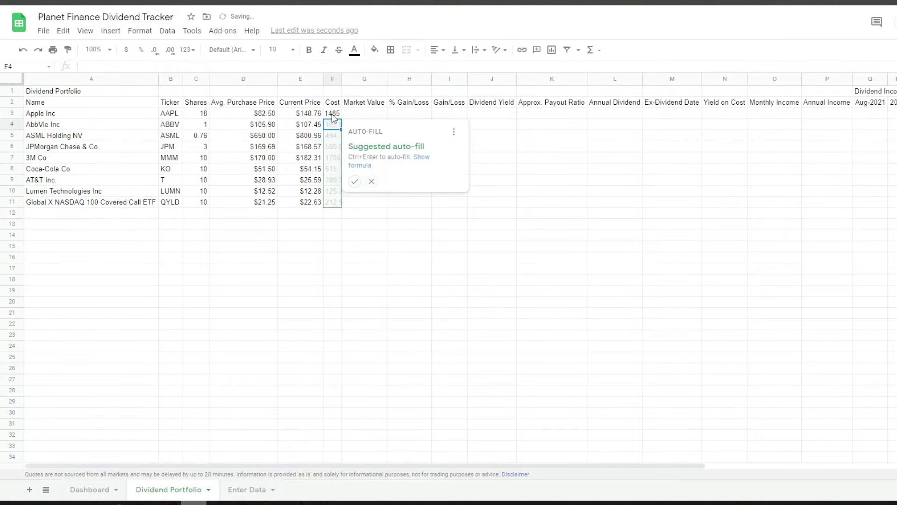
key(ctrl+Return)
Format the Cost column as currency fitted to its contents, and fill the Market Value column with shares times current price.
click(336, 79)
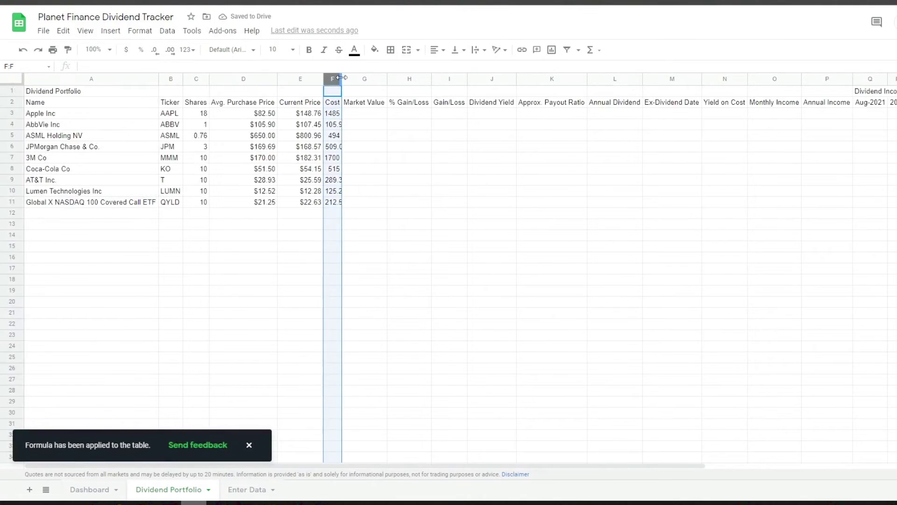
double_click(342, 78)
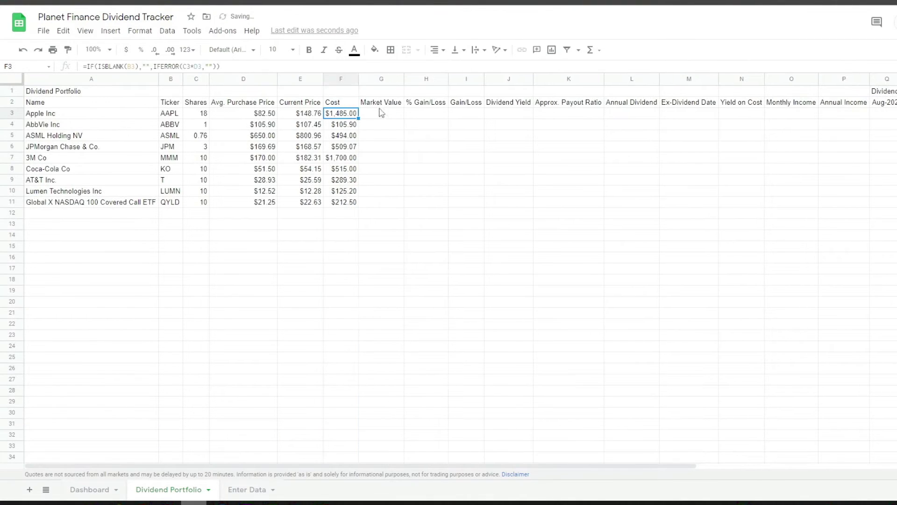
double_click(392, 115)
Enter =IF(ISBLANK(B3),"",IFERROR(G3/F3-1,"")) in H3 and fill it down the % Gain/Loss column.
double_click(438, 115)
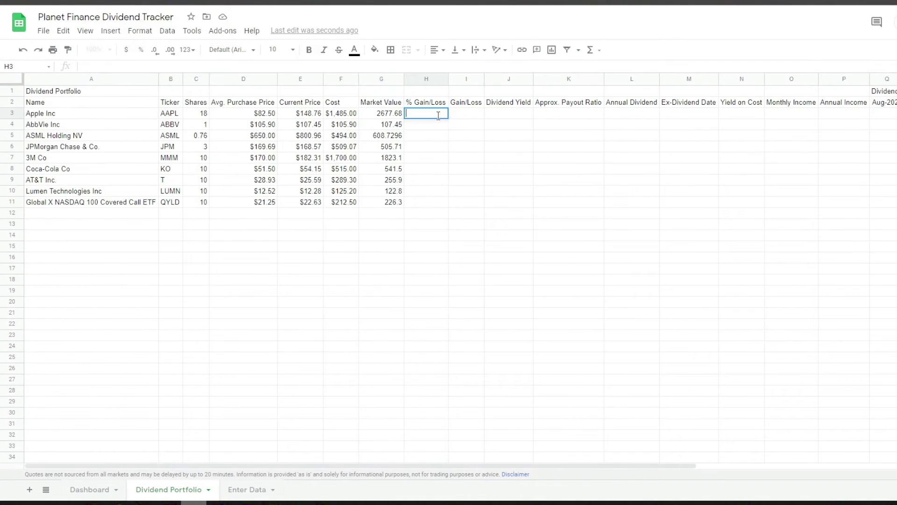
text(=IF(ISBLANK(B3),"",IFERROR(G3/F3-1,"")))
key(Return)
key(ctrl+shift+Down)
key(ctrl+d)
Enter =IF(ISBLANK(B3),"",IFERROR(G3-F3,"")) in I3 and fill it down the Gain/Loss column.
double_click(464, 115)
text(=IF(ISBLANK(B3),"",IFERROR(G3-F3,"")))
key(Return)
Enter =IF(ISBLANK(B3),"",VLOOKUP(B3,'Enter Data'!A:H,4,0)) in J3 and fill it down the Dividend Yield column.
key(Return)
key(Return)
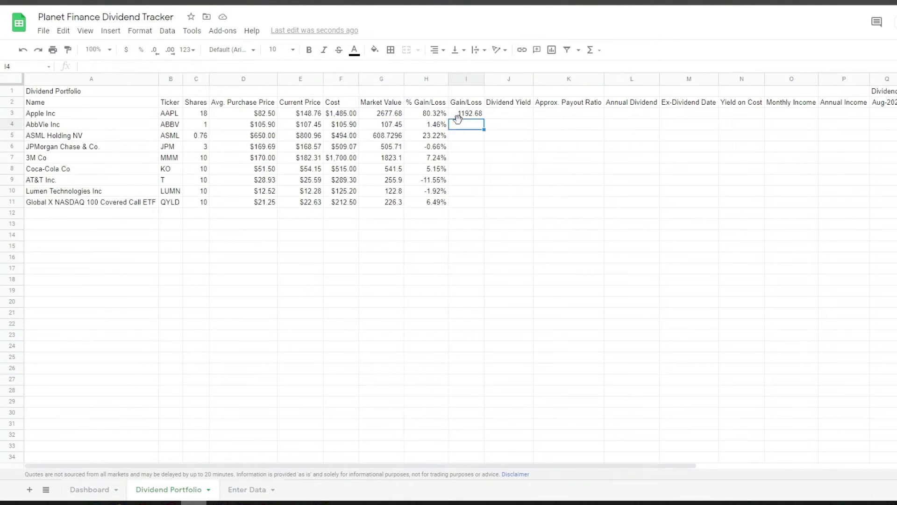
click(464, 115)
click(509, 114)
text(=IF(ISBLANK(B3),"",VLOOKUP(B3,'Enter Data'!A:H,4,0)))
Enter =IF(ISBLANK(B3),"",IFERROR(J3*E3,"-")) in L3, fill it down the Annual Dividend column and format the column as currency.
key(Return)
key(Up)
key(ctrl+Down)
key(ctrl+shift+Up)
key(ctrl+d)
click(569, 114)
double_click(635, 113)
text(=IF(ISBLANK(B3),"",IFERROR(J3*E3,"-")))
key(Return)
double_click(641, 114)
Enter =IF(ISBLANK(B3),"",IFERROR(L3/(GOOGLEFINANCE(B3,"eps")),"-")) in K3, fill it down the Approx. Payout Ratio column and format it as percent.
key(Return)
key(ctrl+shift+Down)
key(ctrl+d)
click(633, 116)
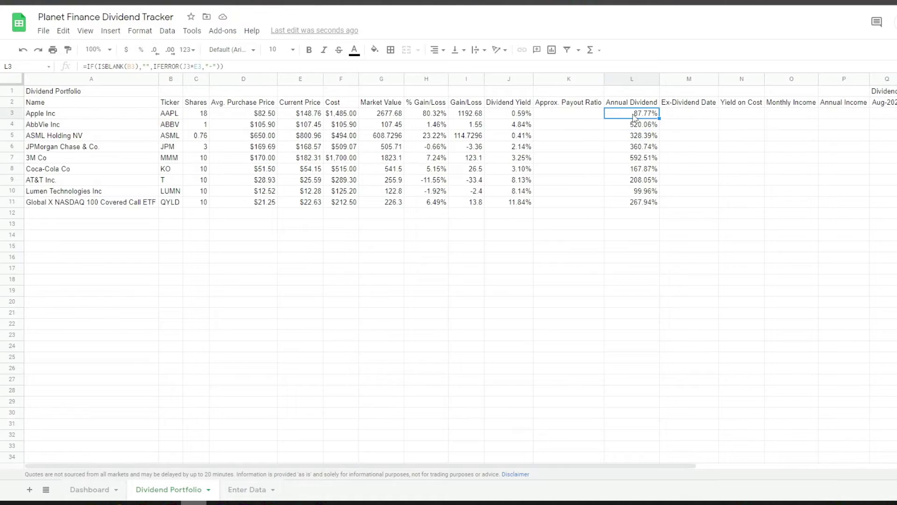
key(ctrl+shift+Down)
click(126, 50)
double_click(589, 116)
text(=IF(ISBLANK(B3),"",IFERROR(L3/(GOOGLEFINANCE(B3,"eps")),"-")))
Enter =IF(ISBLANK(B3),"",VLOOKUP(B3,'Enter Data'!A:H,5,0)) in M3 and fill it down the Ex-Dividend Date column.
key(Return)
key(Up)
key(ctrl+shift+Down)
key(ctrl+d)
click(140, 50)
click(589, 203)
click(692, 115)
text(=IF(ISBLANK(B3),"",VLOOKUP(B3,'Enter Data'!A:H,5,0)))
Enter =IF(ISBLANK(B3),"",IFERROR(L3/D3,"-")) in N3 under Yield on Cost, format it as percent and check the cells it references.
key(Return)
key(Up)
key(ctrl+shift+Down)
key(ctrl+d)
key(ctrl+Up)
click(741, 115)
text(=IF(ISBLANK(B3),"",IFERROR(L3/D3,"-")))
key(Return)
key(Up)
click(140, 50)
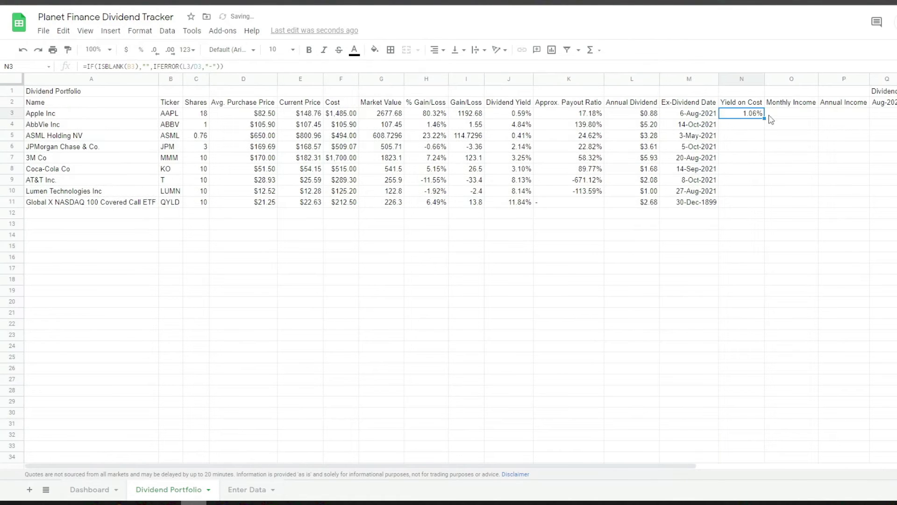
double_click(758, 116)
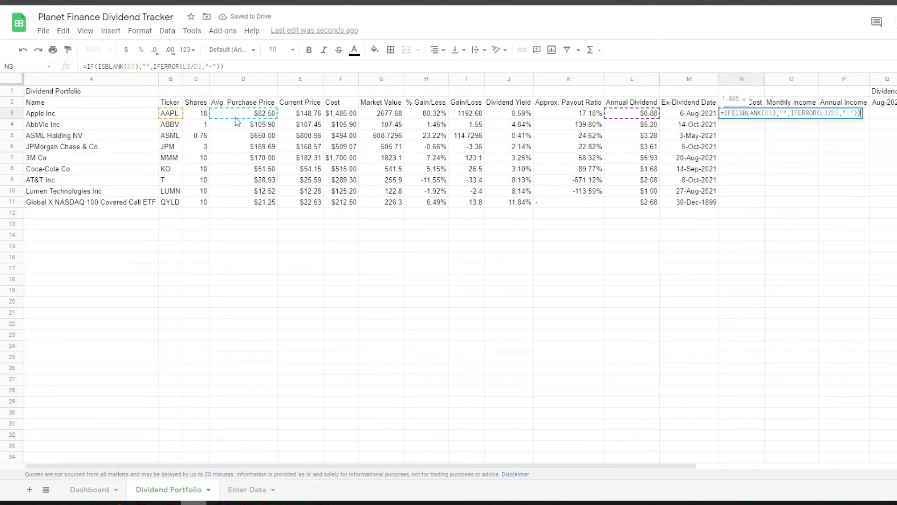
key(Escape)
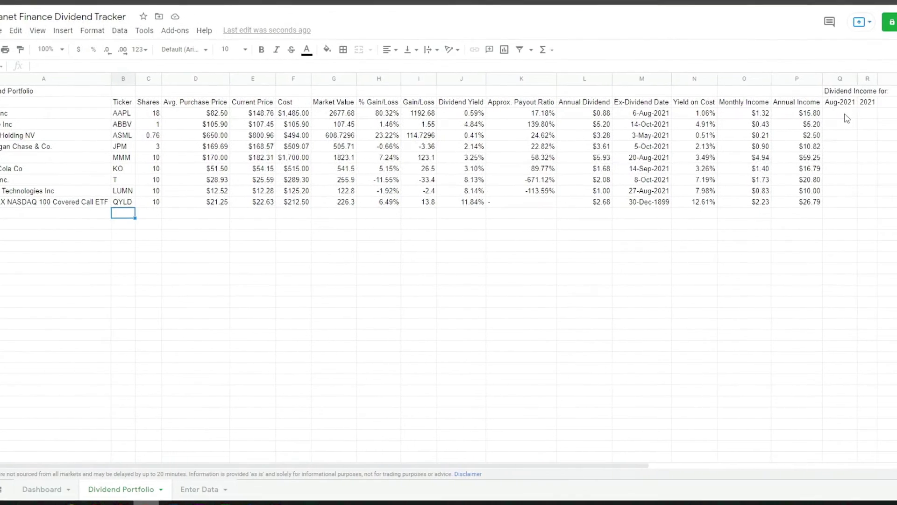
Finish the income columns and enter =IF(ISBLANK(B3),"",IFERROR(SUMIFS('Enter Data'!$M$3:$M,'Enter Data'!$I$3:$I,B3,'Enter Data'!$N$3:$N,$Q$2),"")) in Q3, formatted as currency.
click(845, 114)
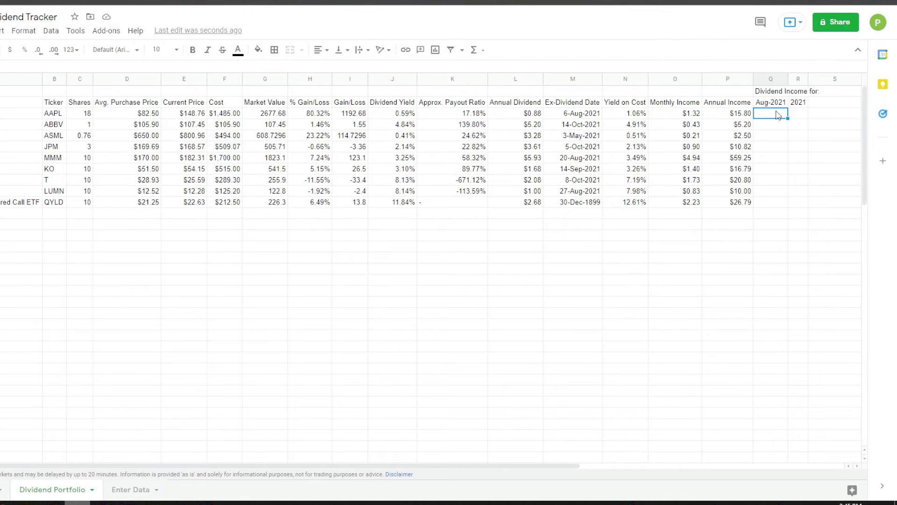
double_click(776, 112)
key(ctrl+v)
key(Return)
click(776, 112)
click(10, 50)
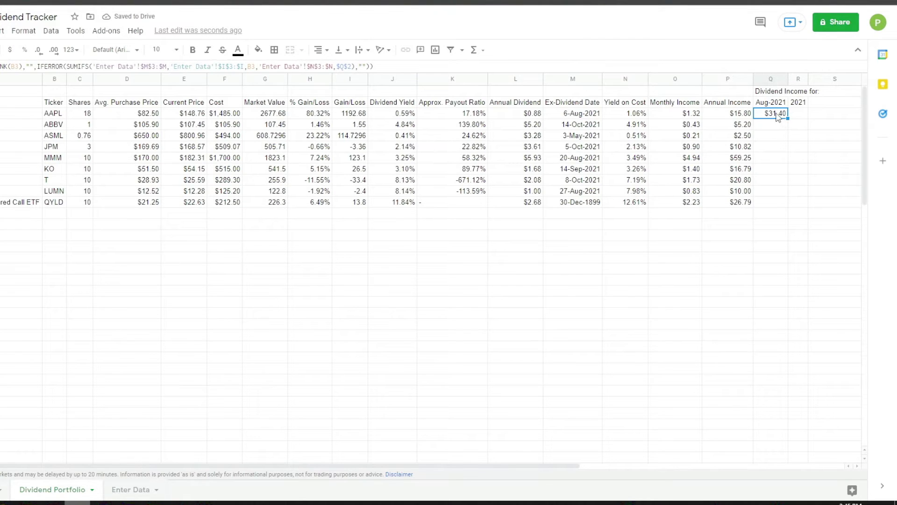
Give the Aug-2021 header cell Q2 a drop-down list validated against the range 'Enter Data'!N3:N.
click(776, 103)
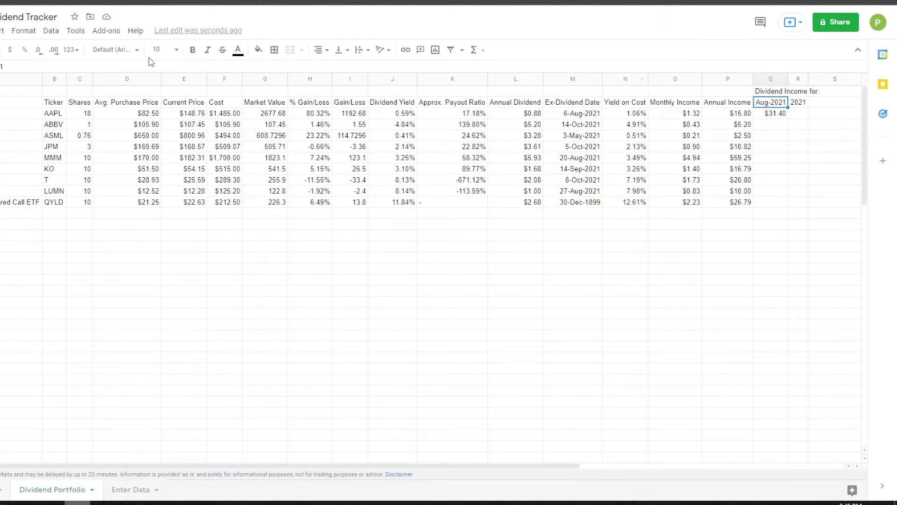
click(51, 31)
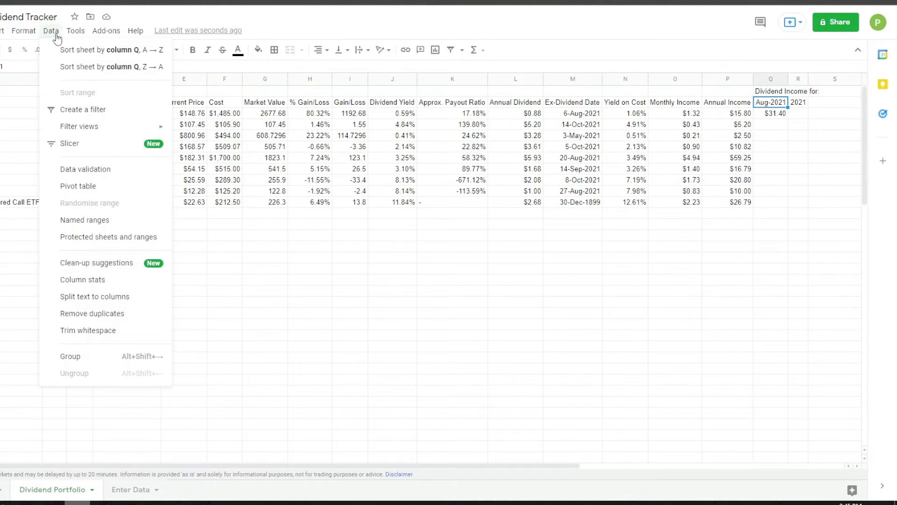
click(83, 170)
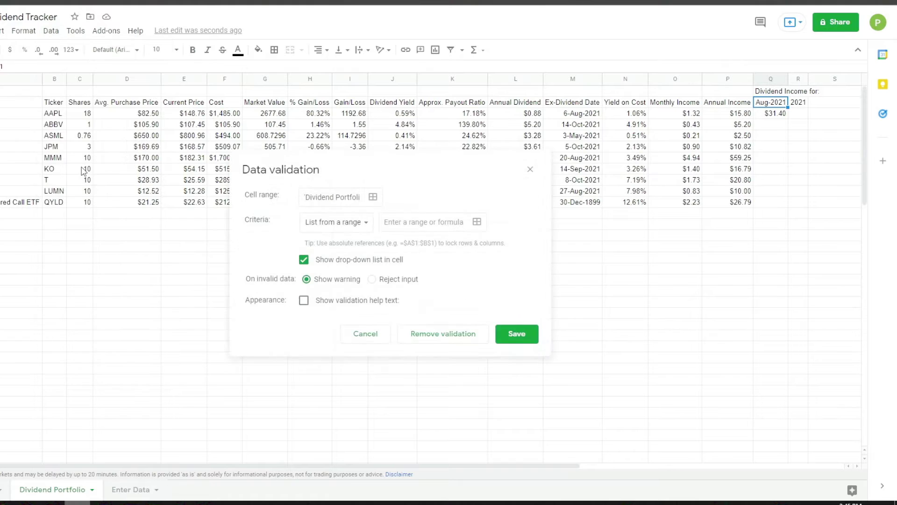
click(476, 222)
click(348, 204)
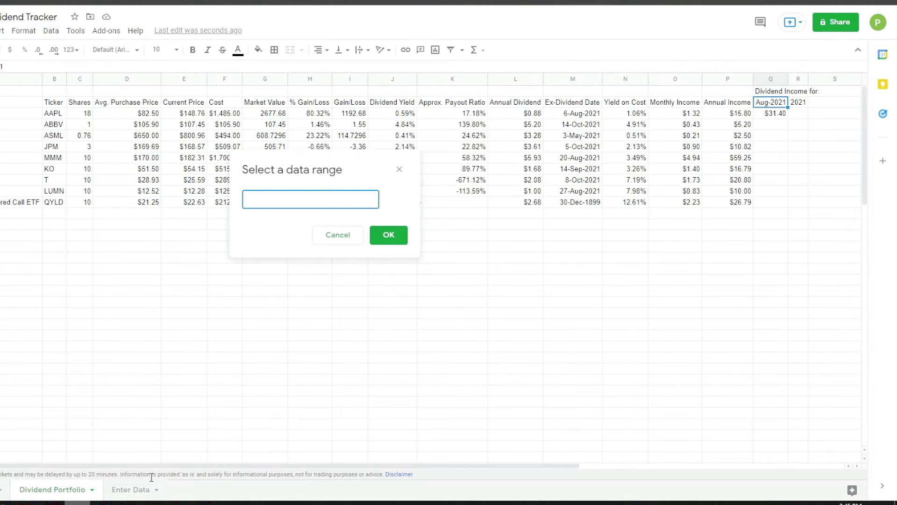
click(135, 488)
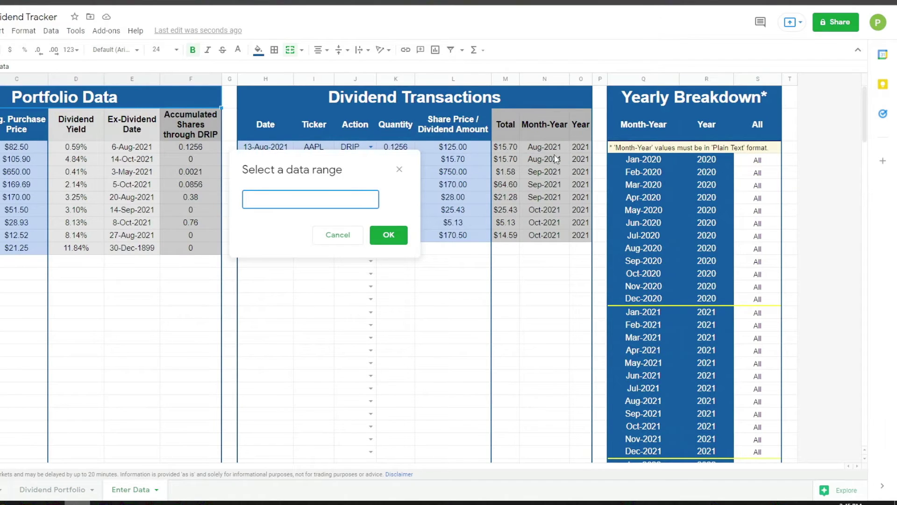
drag(550, 151, 533, 276)
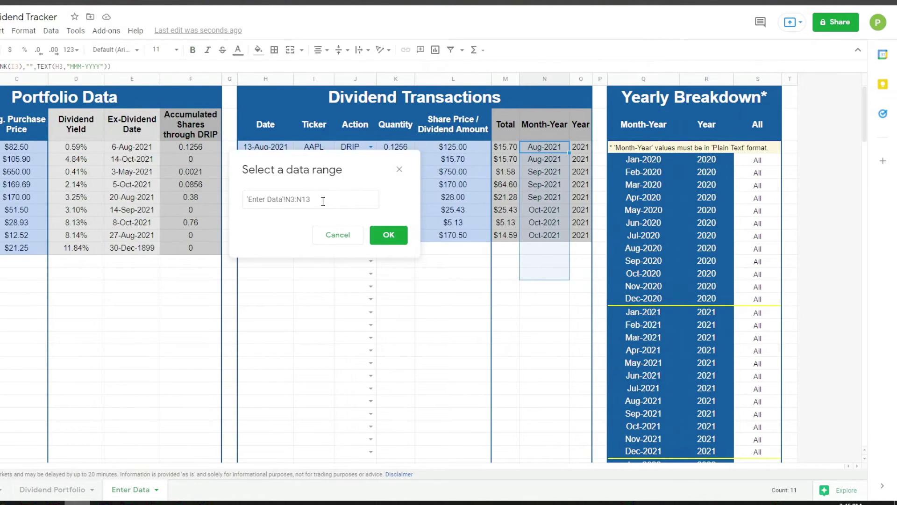
click(388, 234)
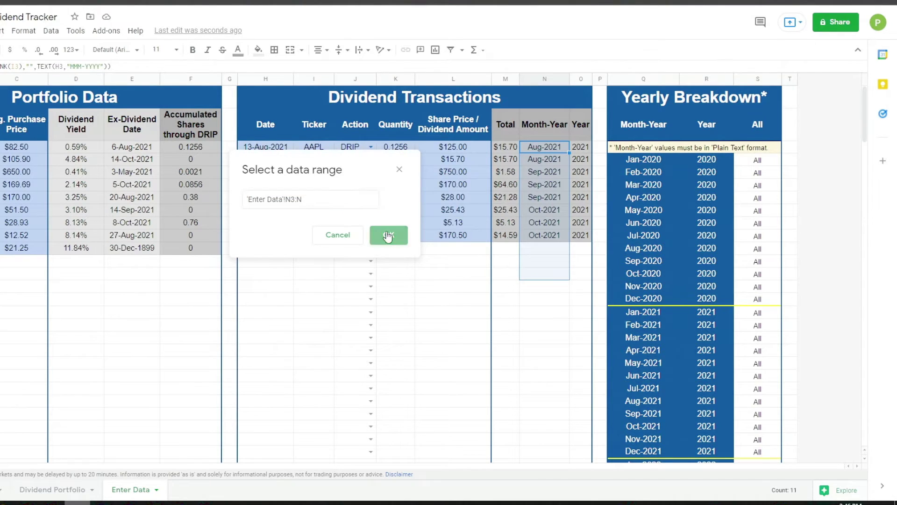
click(516, 333)
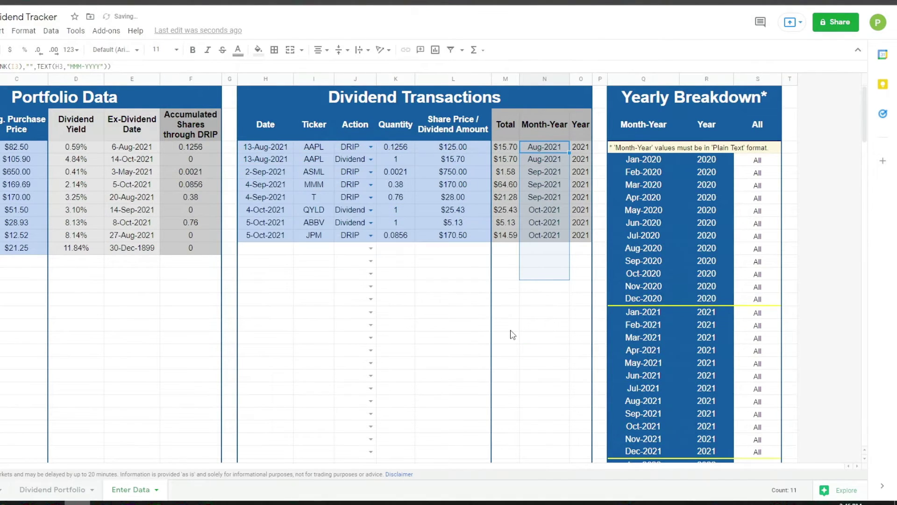
Return to the Dividend Portfolio sheet and format the month drop-down in Q2 as plain text.
click(52, 489)
click(81, 55)
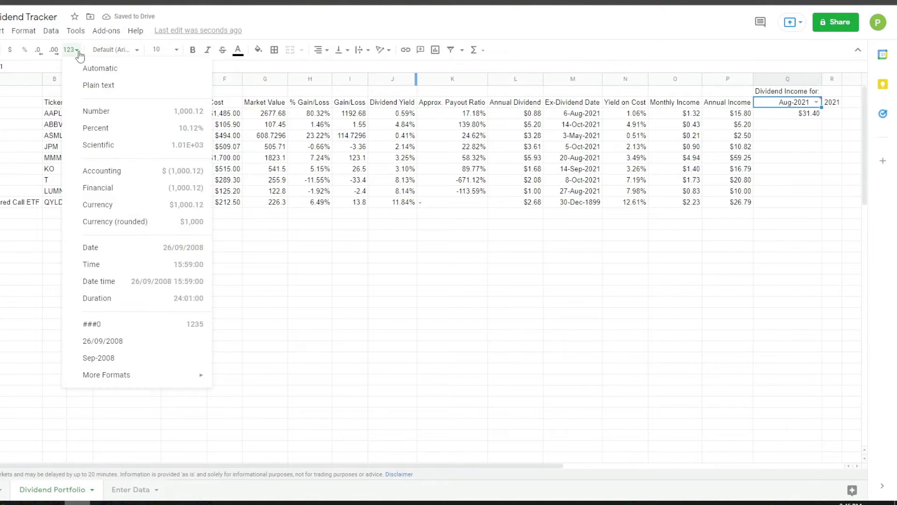
click(110, 85)
click(816, 103)
click(789, 117)
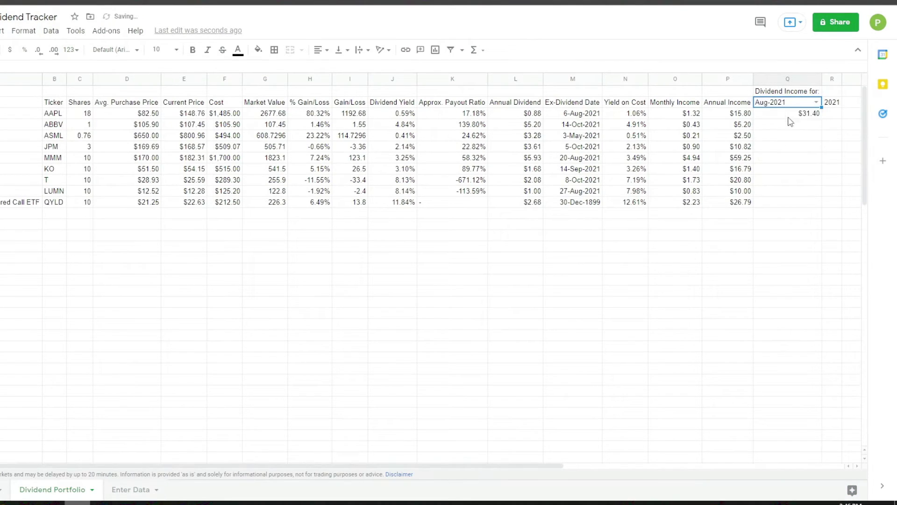
Fill the monthly dividend income formula in Q3 down the rest of column Q.
click(806, 117)
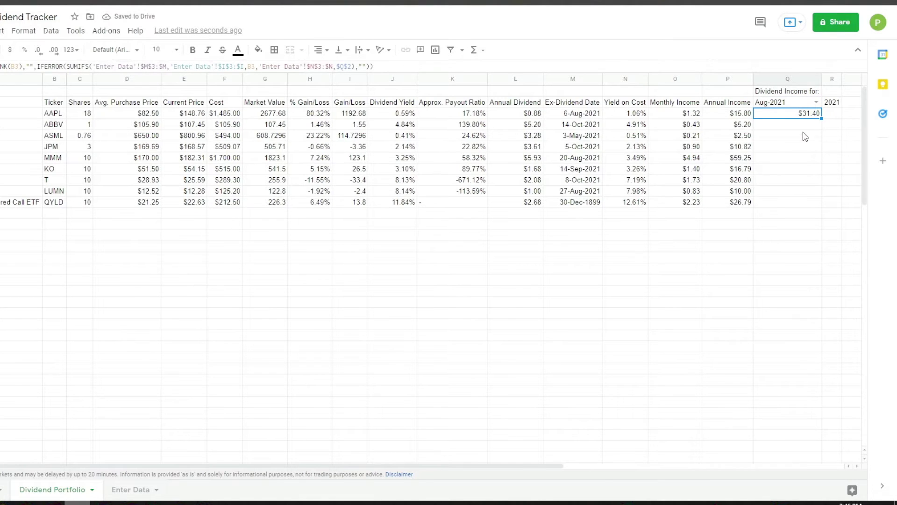
key(ctrl+shift+Down)
key(ctrl+d)
key(ctrl+Up)
Enter =IF(ISBLANK(B3),"",IFERROR(SUMIFS('Enter Data'!$M$3:$M,'Enter Data'!$I$3:$I,B3,'Enter Data'!$O$3:$O,$R$2),"")) in R3 for the 2021 dividend income.
key(Down)
key(Down)
key(Right)
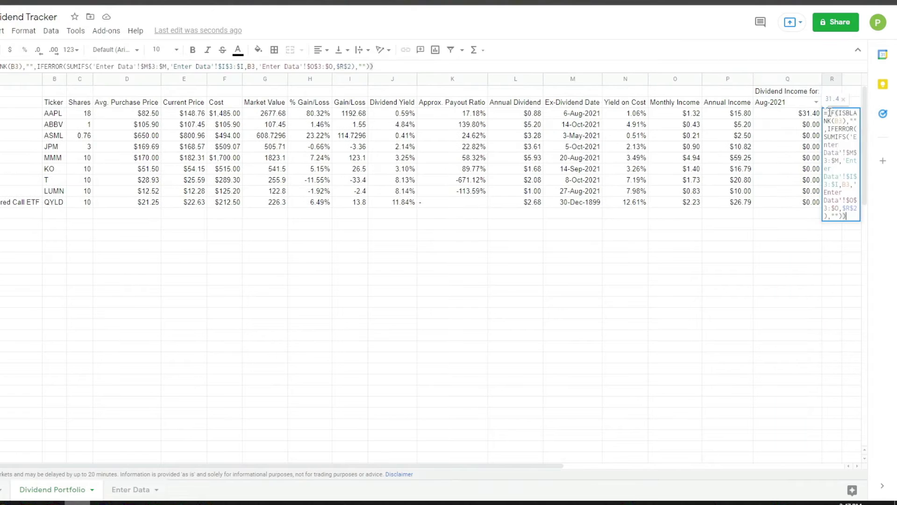
key(Return)
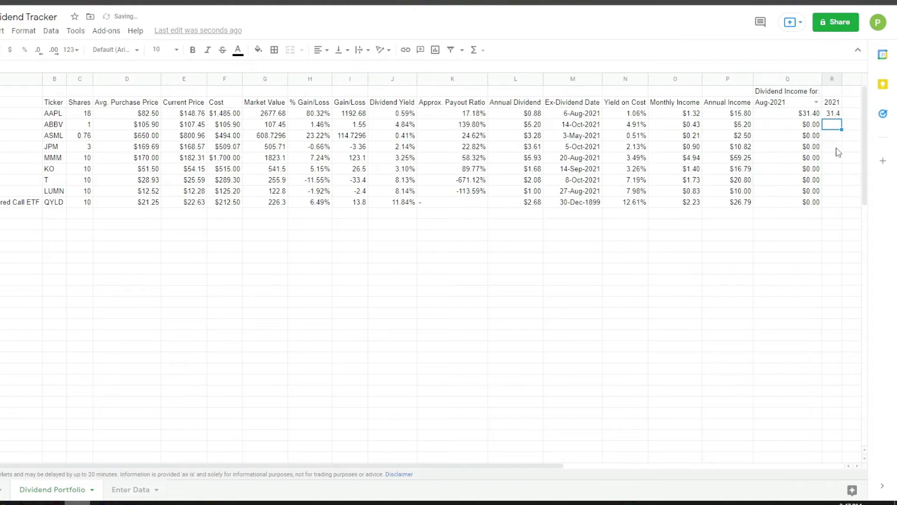
click(835, 116)
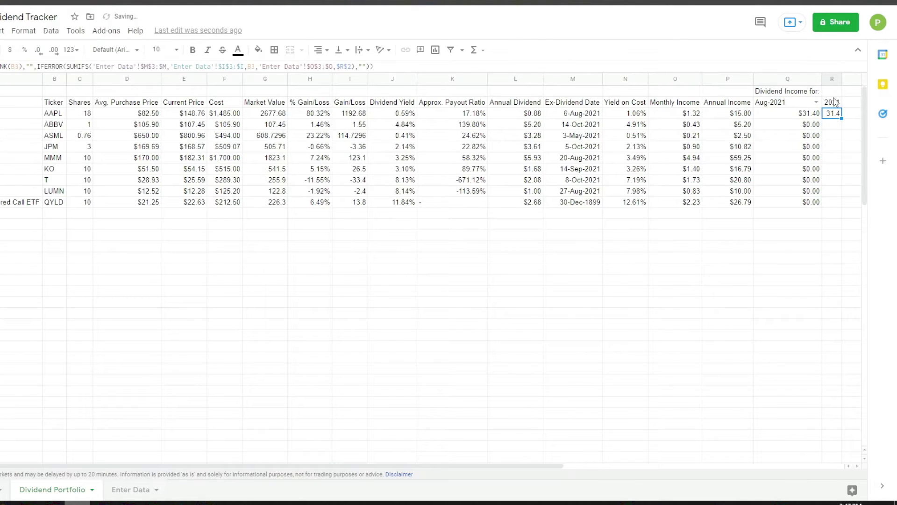
click(835, 104)
Fill the yearly dividend income formula in R3 down the column and format it as currency.
click(835, 115)
key(ctrl+shift+Down)
key(ctrl+d)
click(10, 52)
key(ctrl+Up)
key(ctrl+Up)
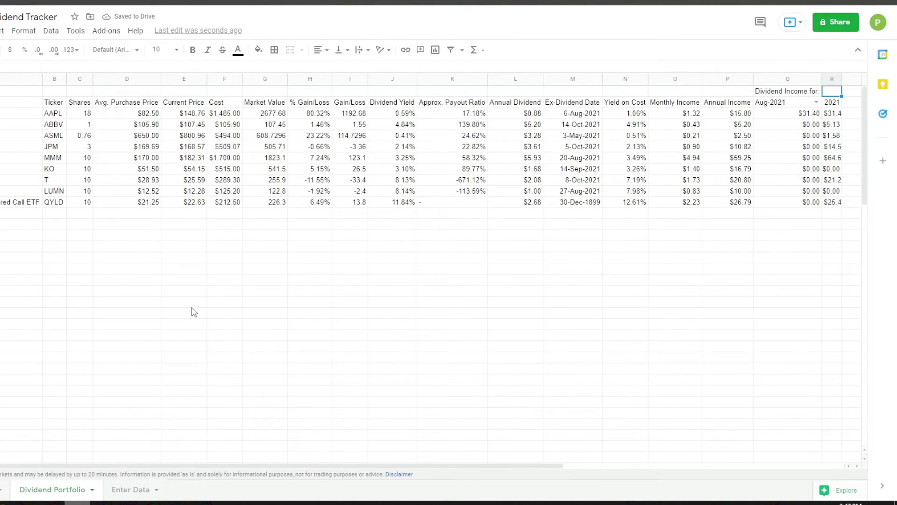
Style the Dividend Portfolio sheet like Enter Data, with a bold size 24 title merged across A1:P1, blue header fills and centred, wrapped text.
click(130, 490)
click(54, 492)
drag(110, 91, 280, 101)
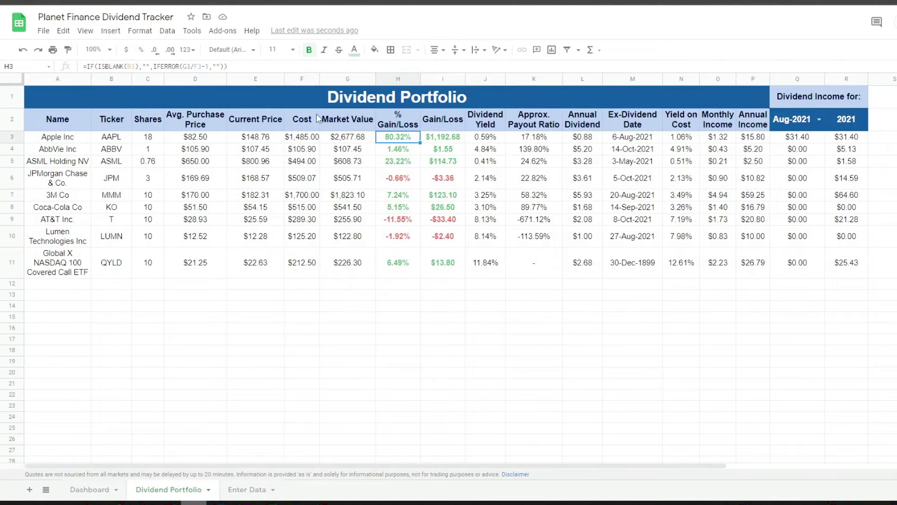
Examine the range, condition and formatting style of the two conditional format rules behind the % Gain/Loss and Gain/Loss columns.
click(143, 30)
click(192, 281)
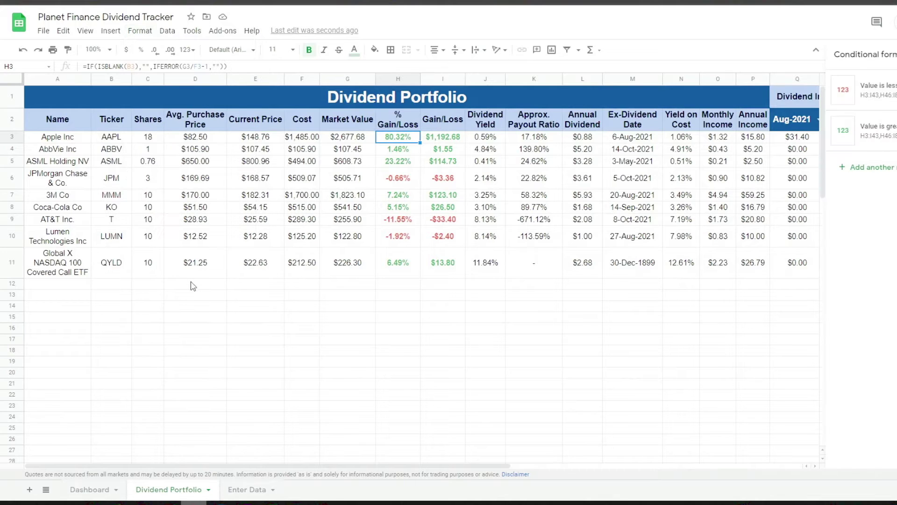
click(879, 95)
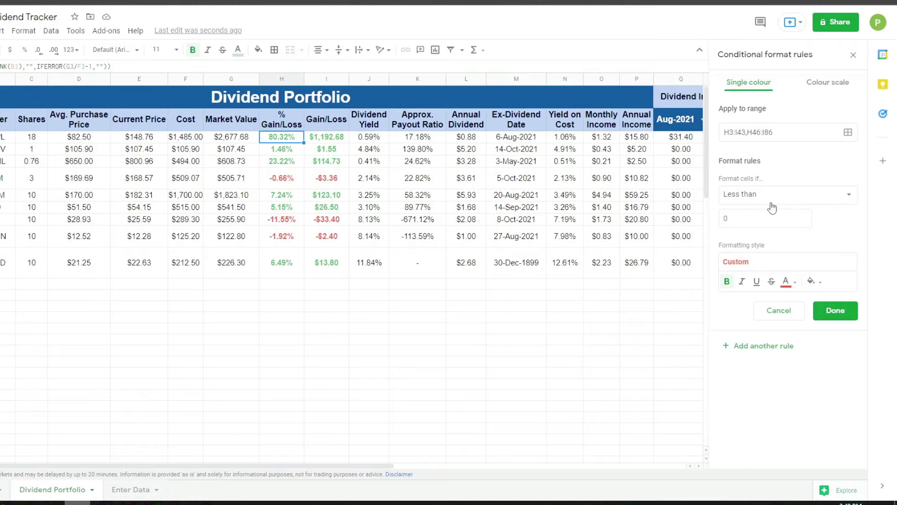
click(778, 316)
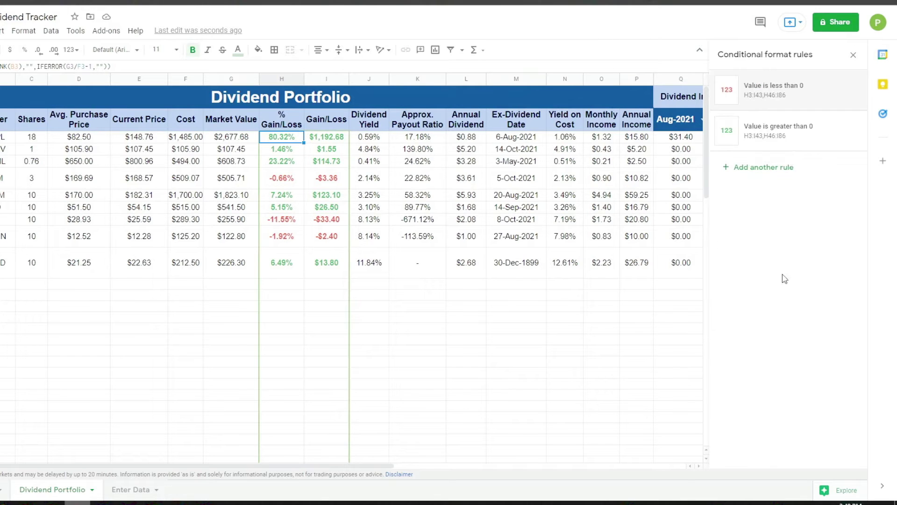
click(792, 146)
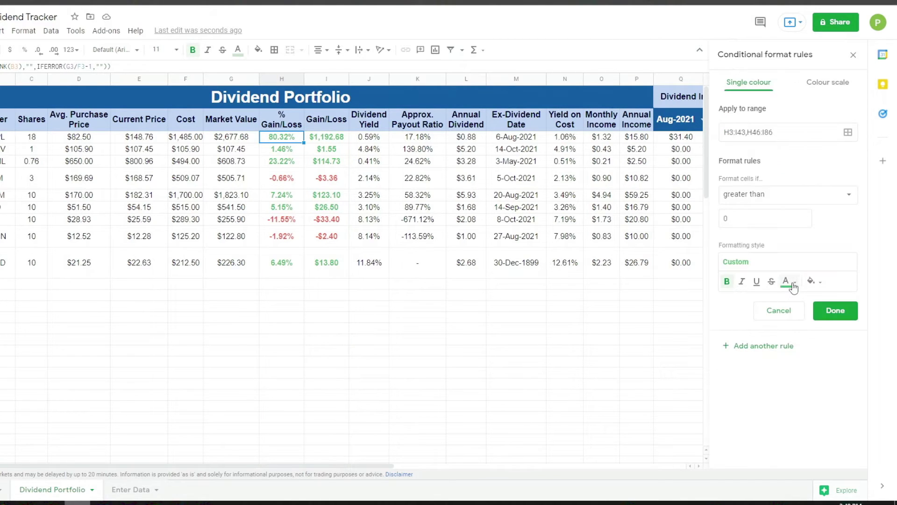
click(774, 318)
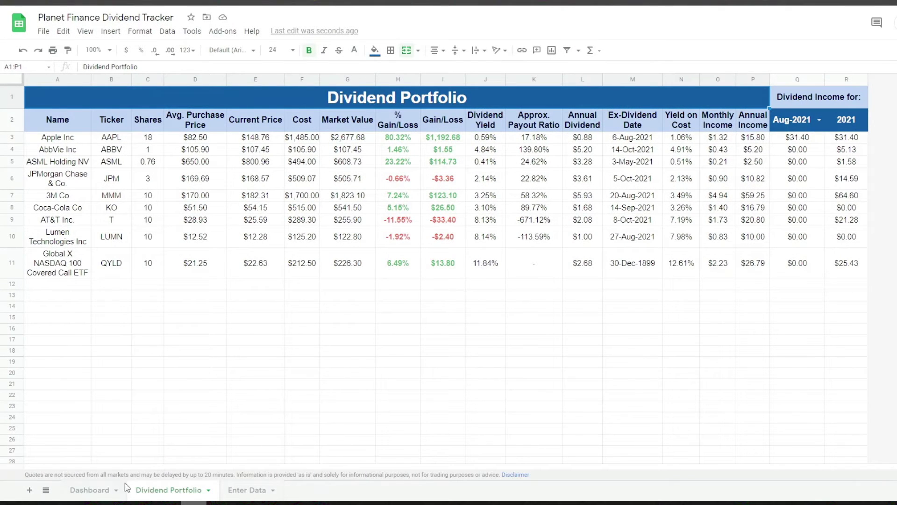
Enter the label Year in C3 of the Dashboard sheet.
click(93, 490)
click(156, 117)
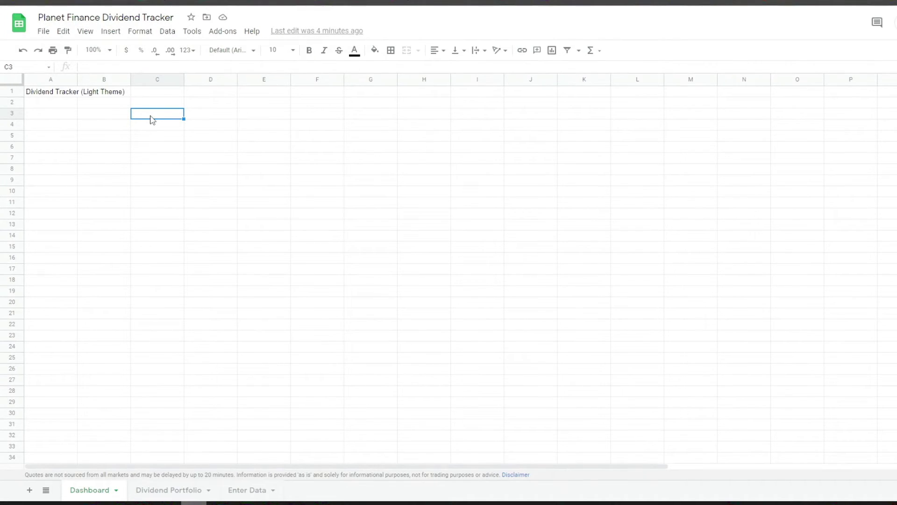
text(Year)
Add a data validation dropdown to Dashboard cell D3, listing the years from the range 'Enter Data'!R4:R.
click(216, 116)
click(168, 31)
click(202, 169)
click(482, 223)
click(481, 224)
click(546, 221)
click(594, 222)
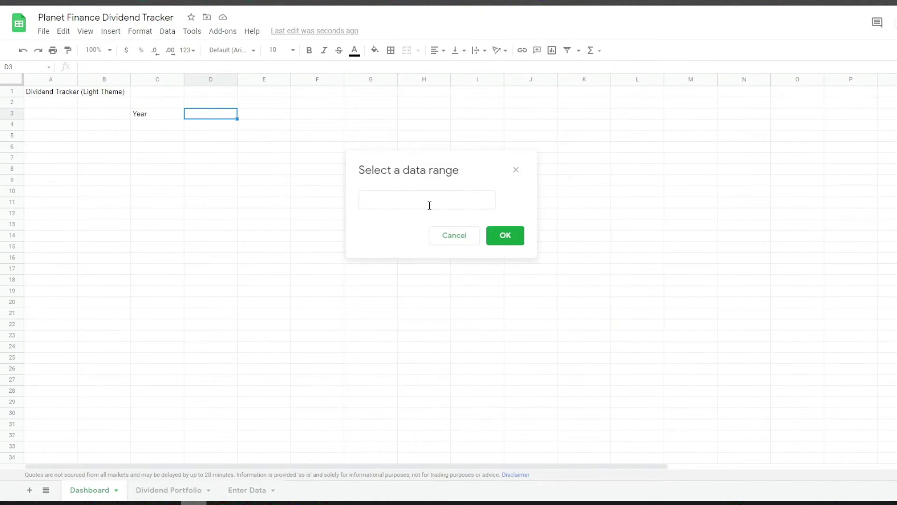
click(243, 489)
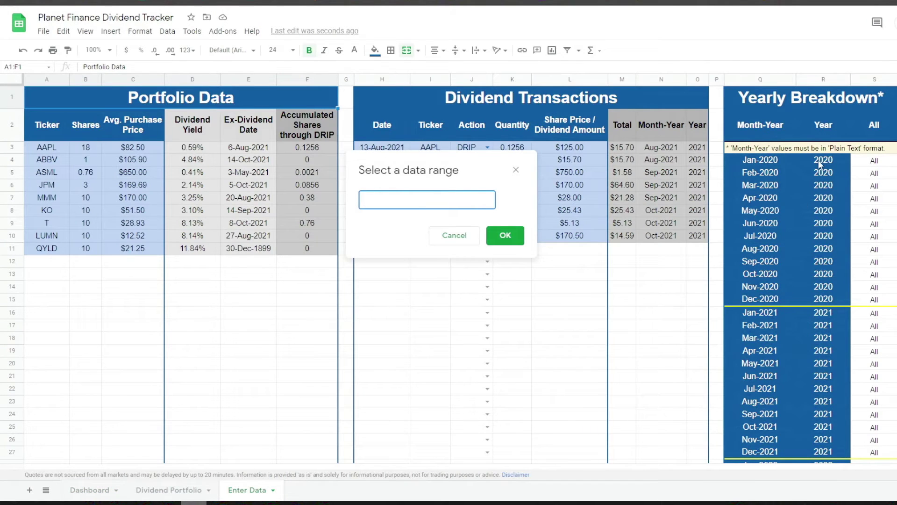
drag(817, 160, 806, 337)
click(461, 201)
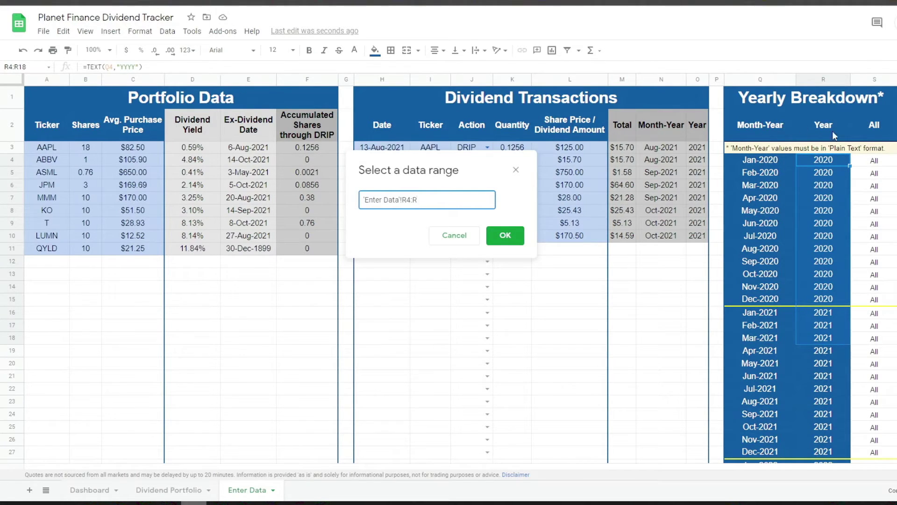
click(505, 235)
click(633, 333)
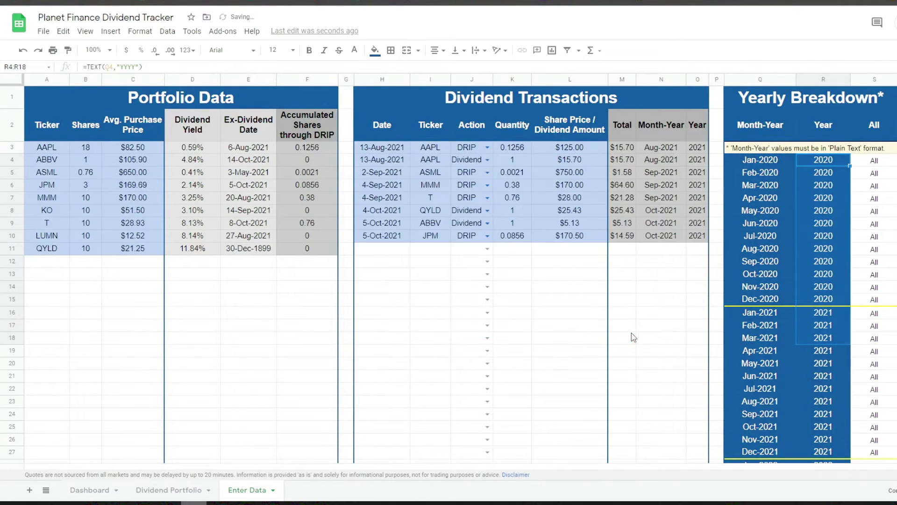
click(89, 489)
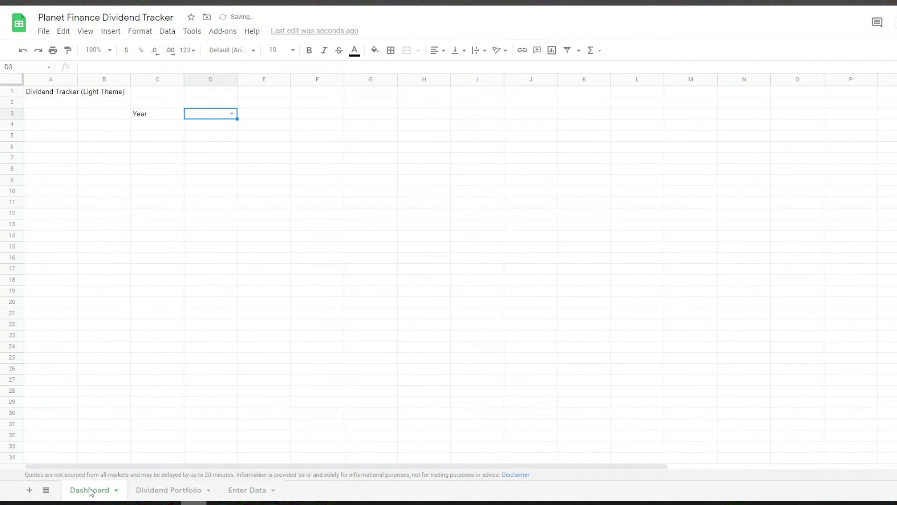
Choose 2021 in the D3 year dropdown and format the cell as plain text.
click(231, 113)
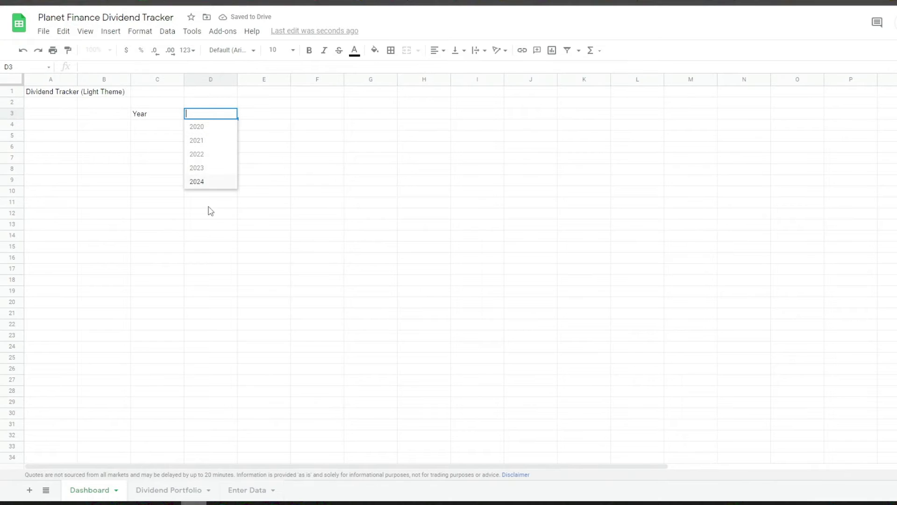
click(212, 140)
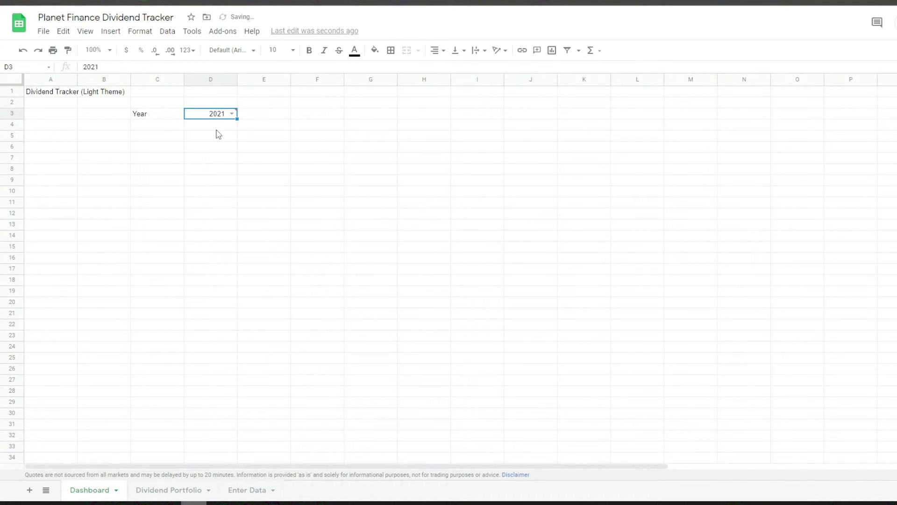
mouse_move(220, 116)
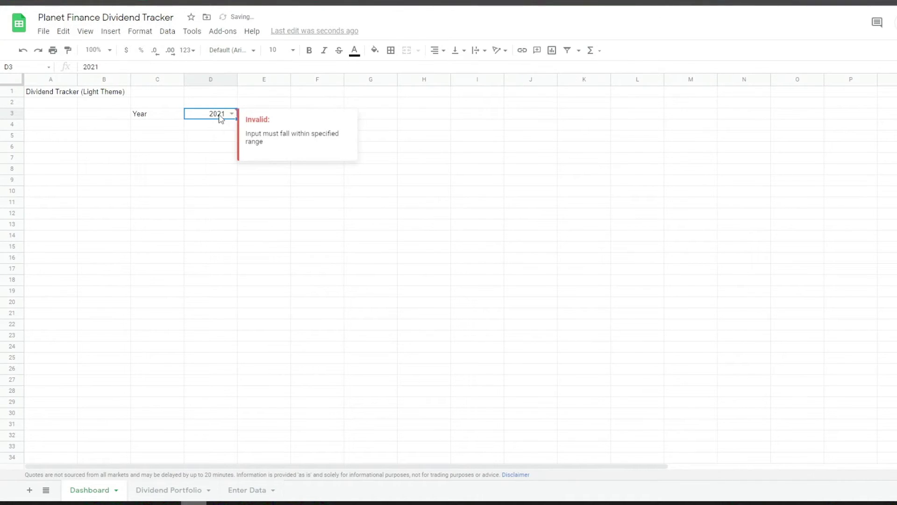
click(188, 50)
click(215, 85)
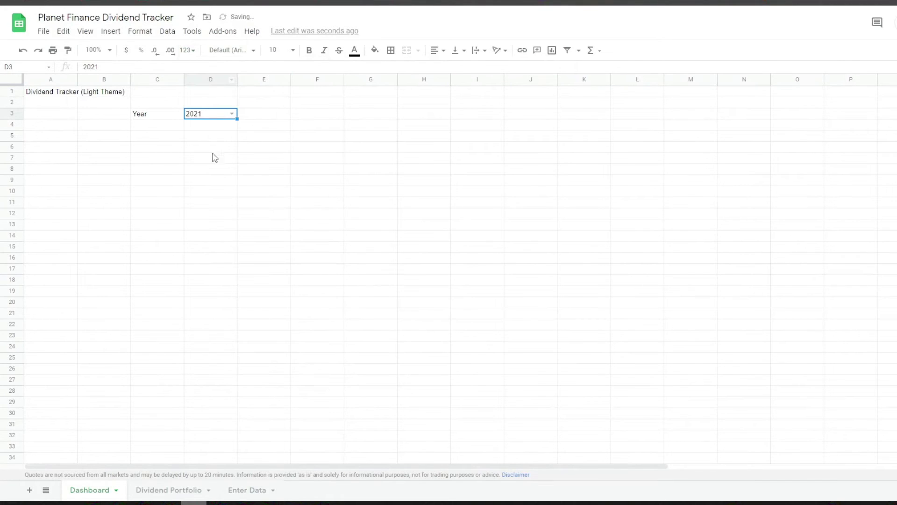
Enter the label Income Tax in C4 with the value 30% in D4.
click(156, 125)
text(Income Tax)
key(Tab)
text(30%)
key(Return)
Enter the headers Months, Dividend Income, Tax and Dividend After-Tax in C6:F6.
click(179, 149)
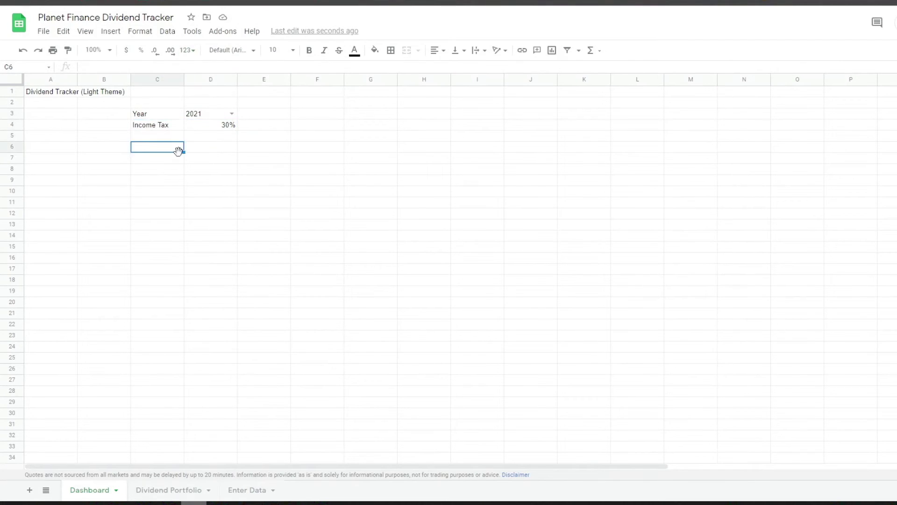
text(Months)
key(Tab)
key(Tab)
text(Dividend After-Tax)
key(Return)
Enter =QUERY('Enter Data'!$Q$4:$R, "Select Q where R contains '"&$D$3&"'") in C7 and check its source columns on the Enter Data sheet.
text(=QUERY('Enter Data'!$Q$4:$R, "Select Q where R contains '"&$D$3&"'"))
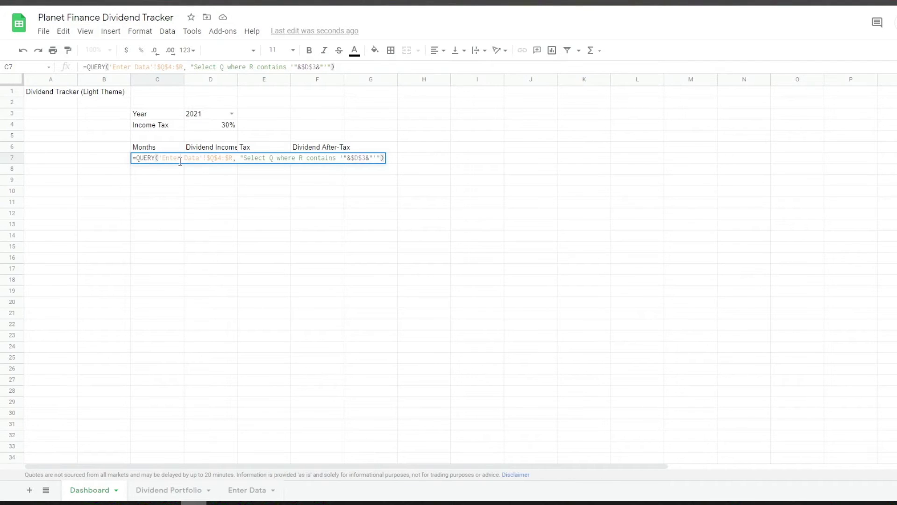
click(181, 159)
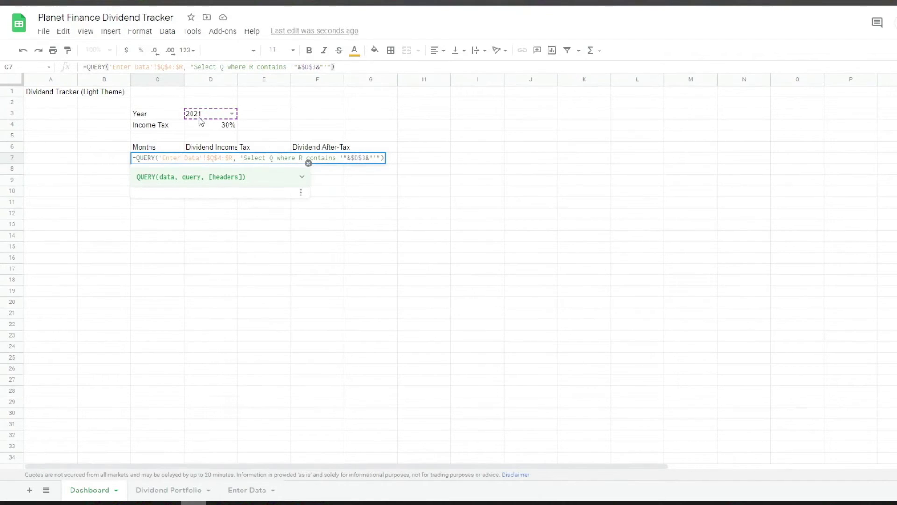
key(Return)
drag(165, 159, 152, 293)
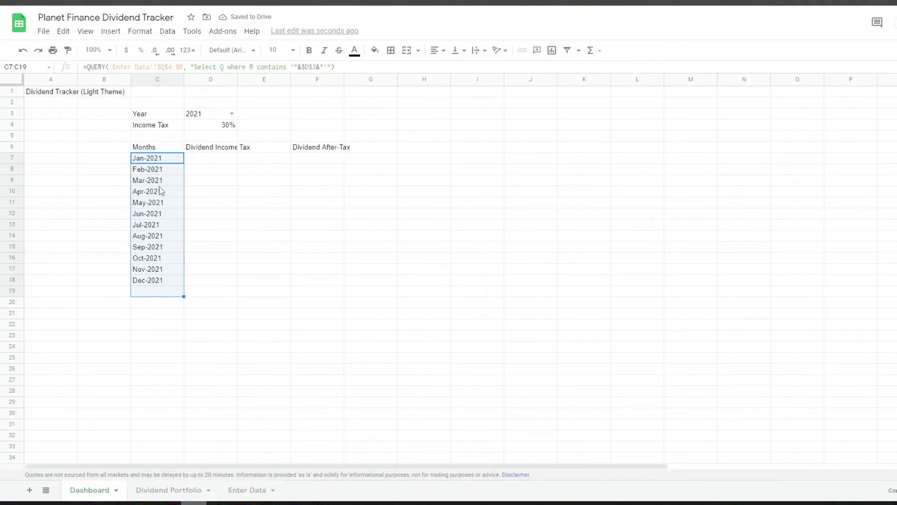
click(246, 491)
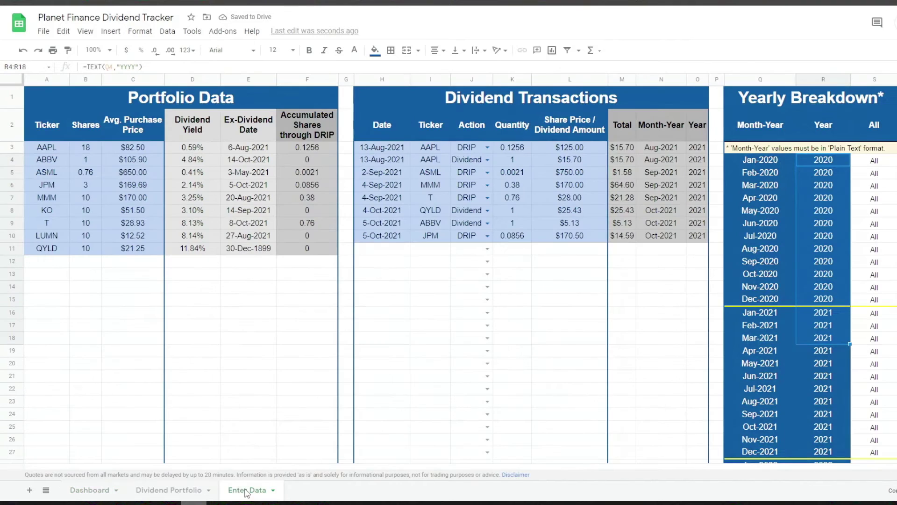
click(815, 79)
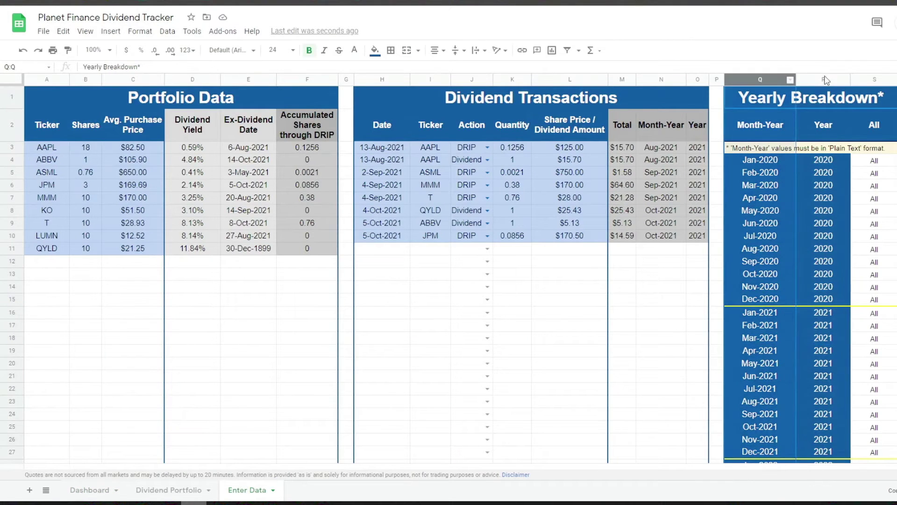
click(825, 164)
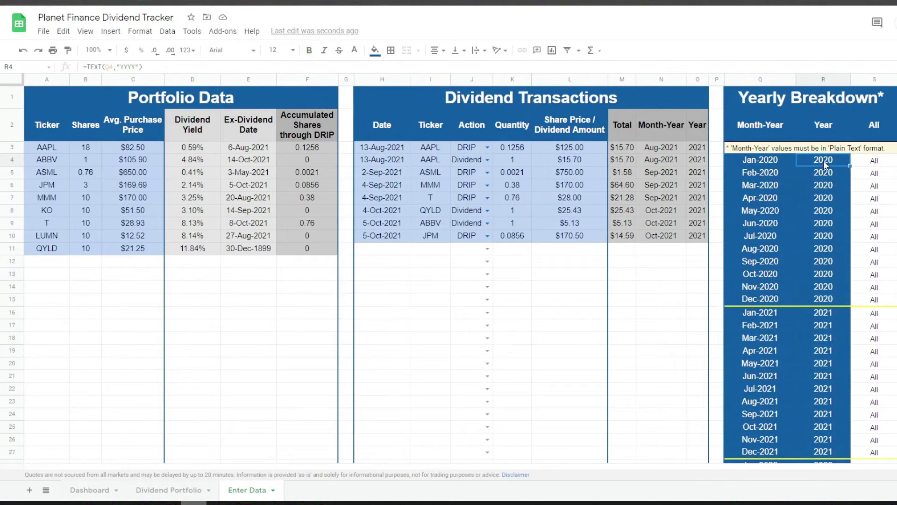
click(87, 488)
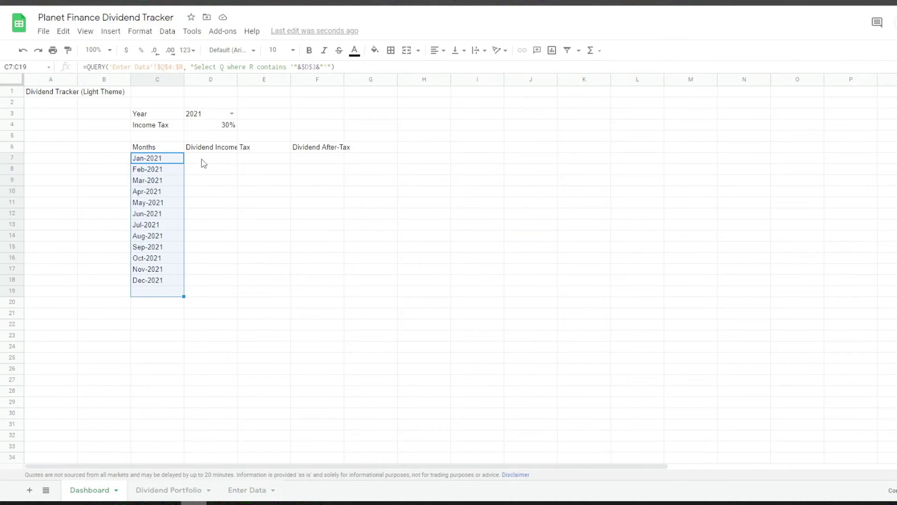
click(176, 162)
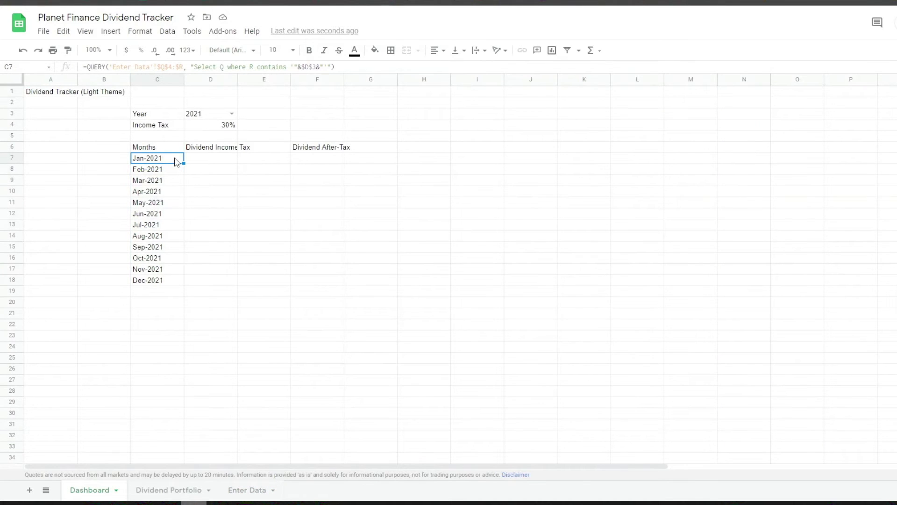
Enter =IF(ISBLANK(C7),"",SUMIF('Enter Data'!$N$3:$N,C7,'Enter Data'!$M$3:$M)) in D7 for the monthly dividend income.
click(220, 157)
double_click(220, 157)
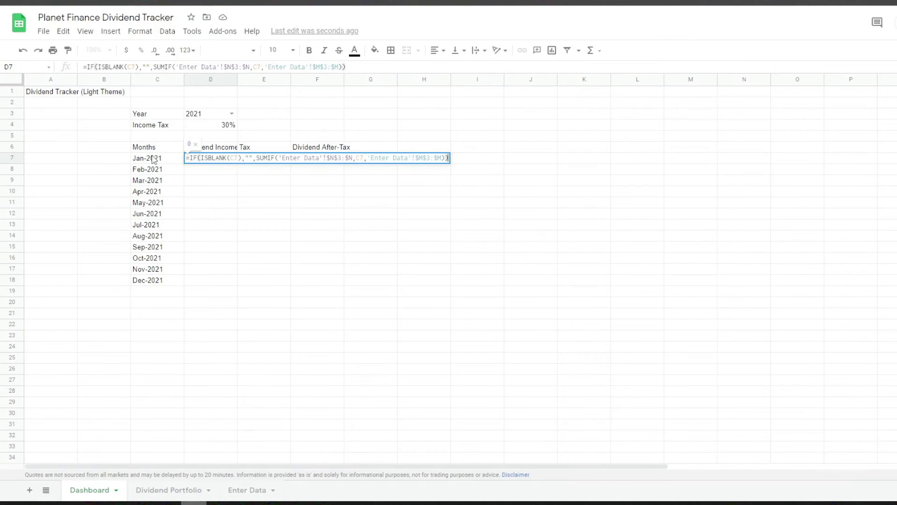
key(Return)
click(218, 161)
double_click(218, 160)
key(Return)
click(226, 161)
Fill the dividend income formula from D7 down to D18 and apply the accounting number format.
drag(236, 162, 221, 288)
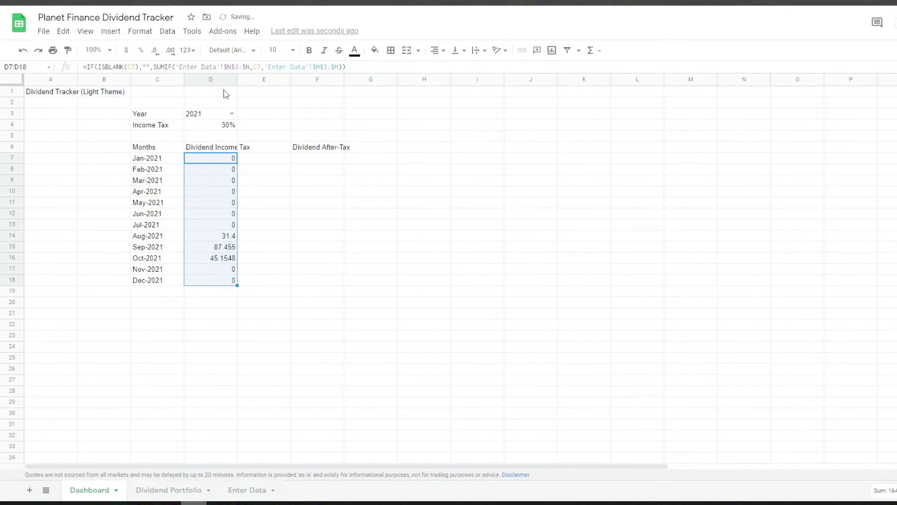
click(187, 50)
click(237, 177)
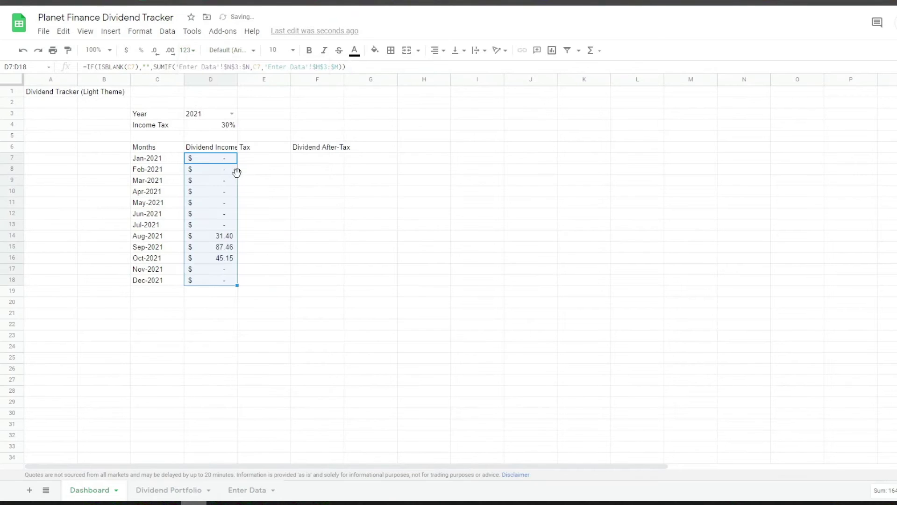
click(223, 161)
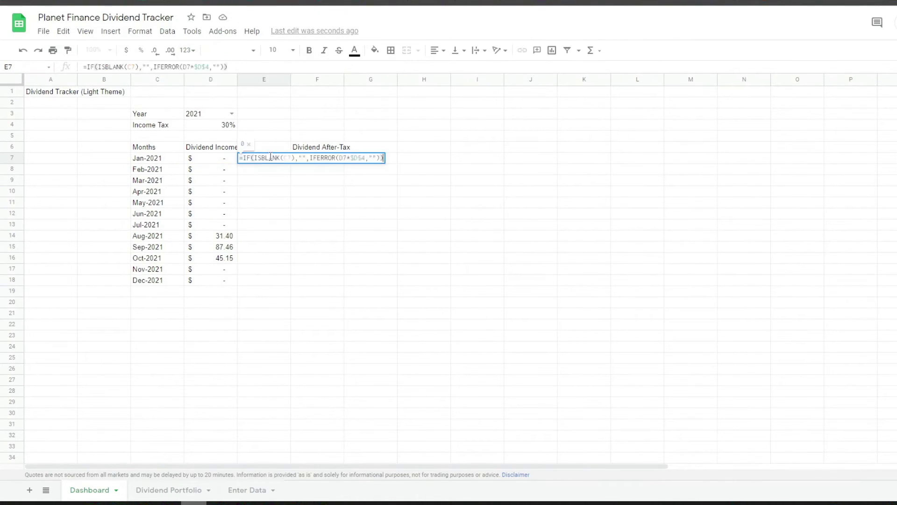
Calculate the tax on each month's dividend income in E7:E18 at the Income Tax rate, in accounting format.
click(345, 158)
key(Return)
click(281, 159)
Enter =IF(ISBLANK(C7),"",IFERROR(D7-E7,"")) in F7 and fill it down to F18 for the after-tax dividends.
click(317, 162)
click(397, 158)
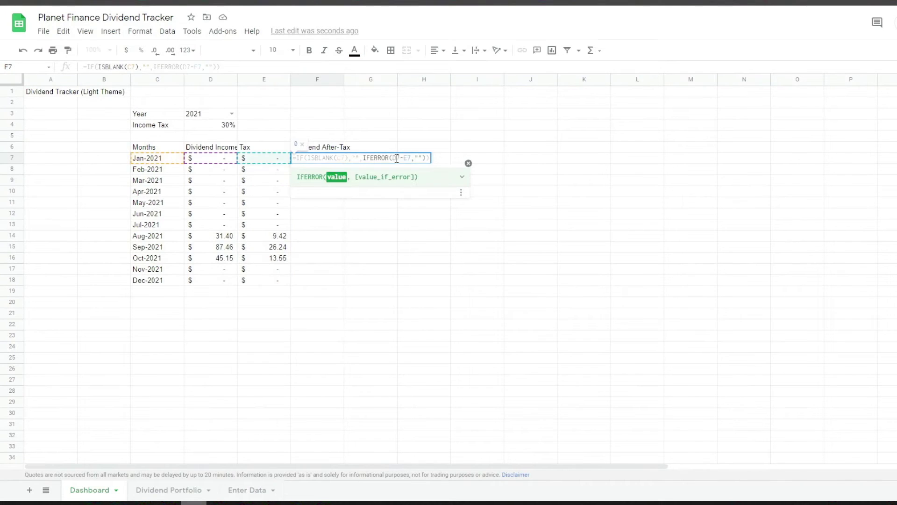
key(Return)
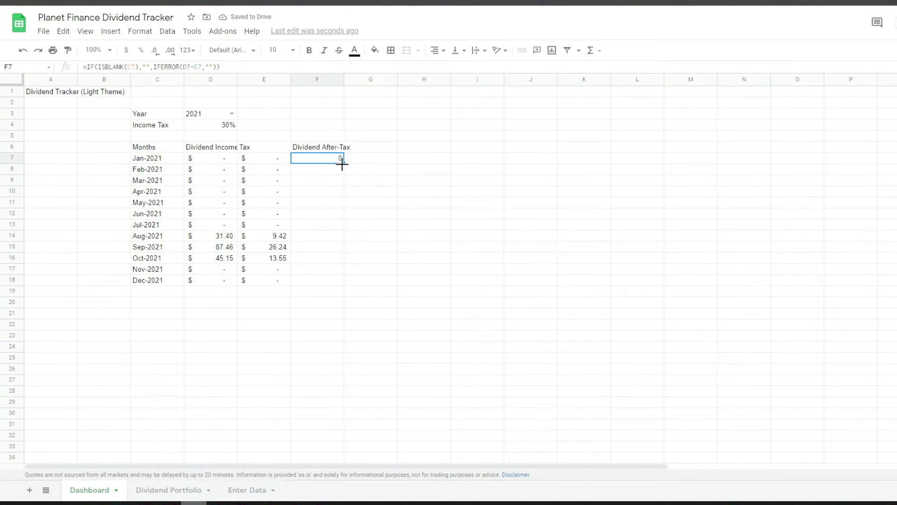
drag(342, 163, 342, 282)
Enter the row labels Total in C19 and Average in C20.
click(153, 293)
text(Total)
key(Return)
text(Av)
text(erage)
key(Return)
Enter the formula totalling the monthly dividend income in D19 and fill it across to F19.
double_click(210, 292)
text(=SUM(D7:D18))
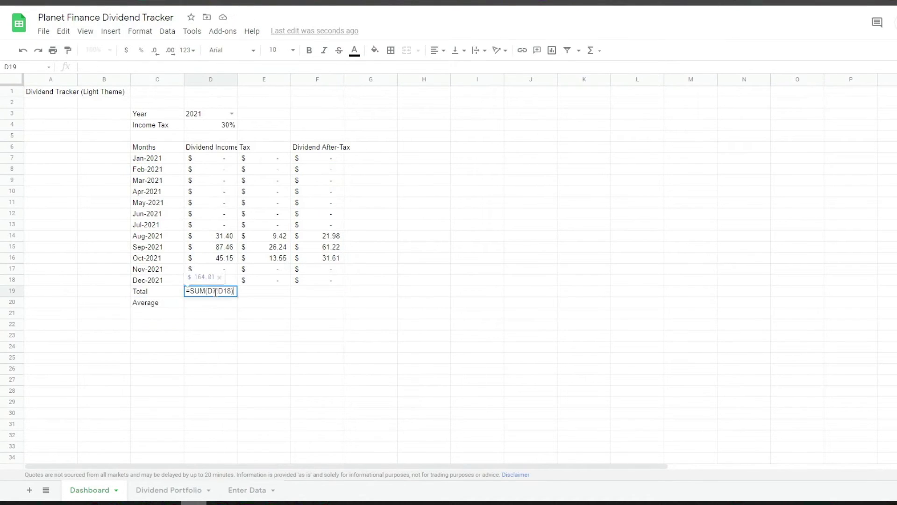
key(Return)
click(219, 293)
drag(237, 296, 321, 295)
Enter the formula averaging the non-zero months in D20 and fill it across to F20.
double_click(210, 302)
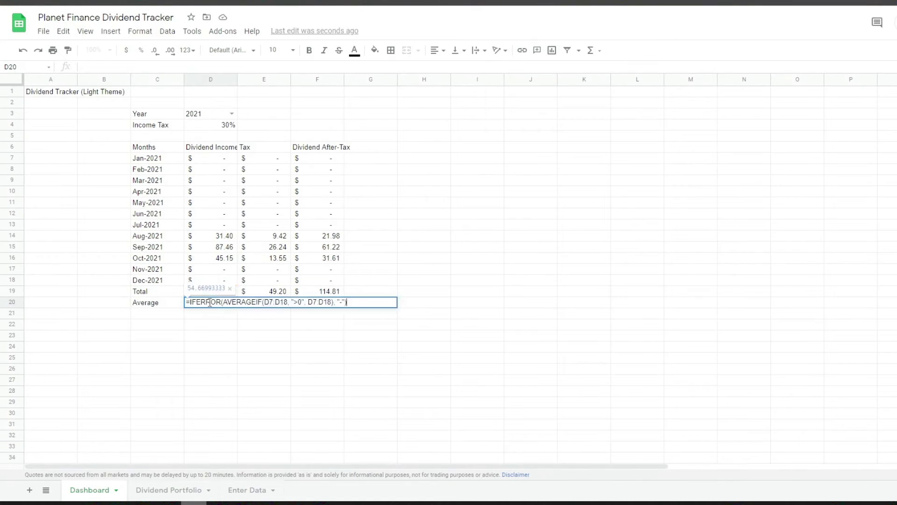
key(Return)
click(211, 302)
drag(237, 308, 344, 304)
Enter the headers Portfolio Cost, Portfolio Value and Portfolio Return in F3:H3, with their calculated values beneath in row 4.
click(318, 113)
text(Portfolio Cost)
key(Tab)
text(Portfolio Value)
key(Tab)
text(Portfolio Return)
key(Tab)
click(316, 127)
Centre the Portfolio Return header in the merged cells H3:I3.
click(435, 50)
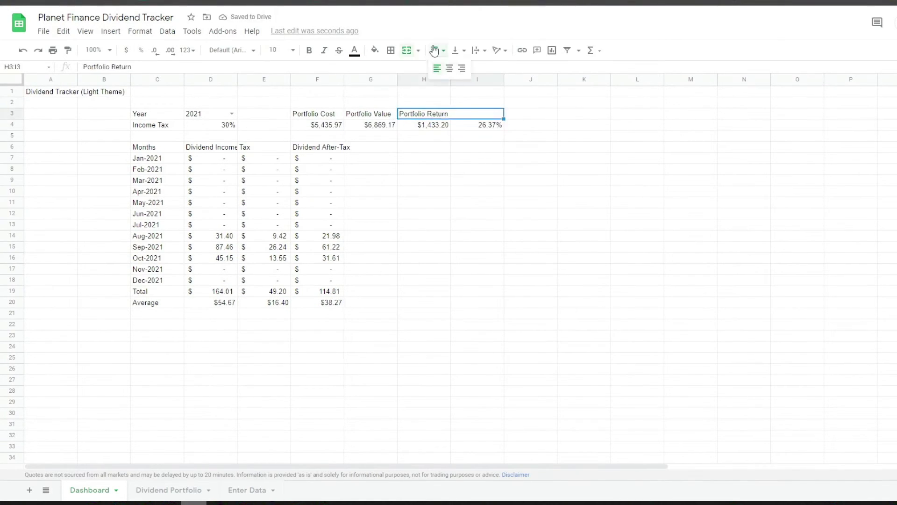
click(449, 68)
click(485, 174)
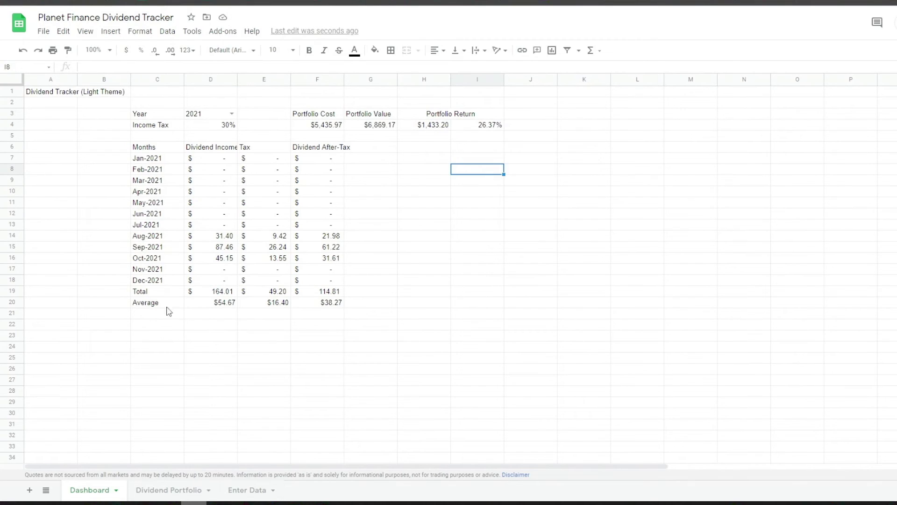
Enter the section heading Dividend Analysis & Projections in C22.
click(161, 326)
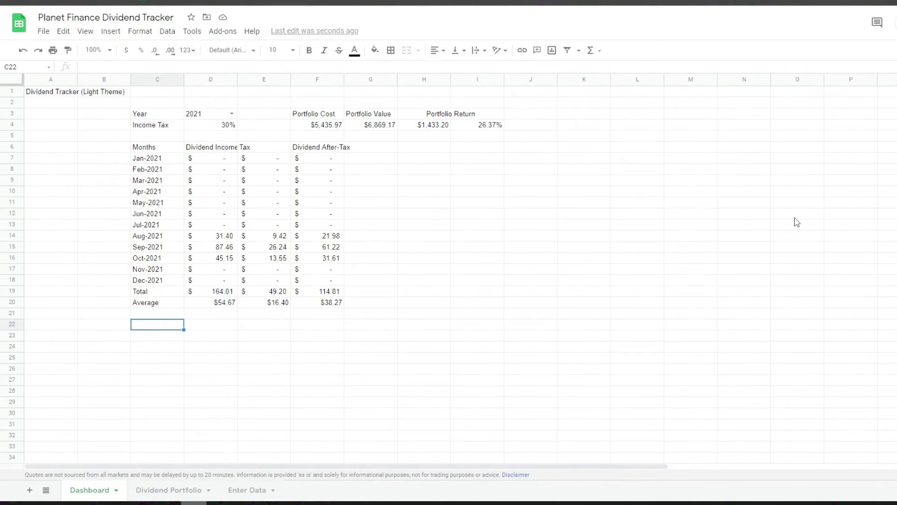
scroll(193, 354, down, 1)
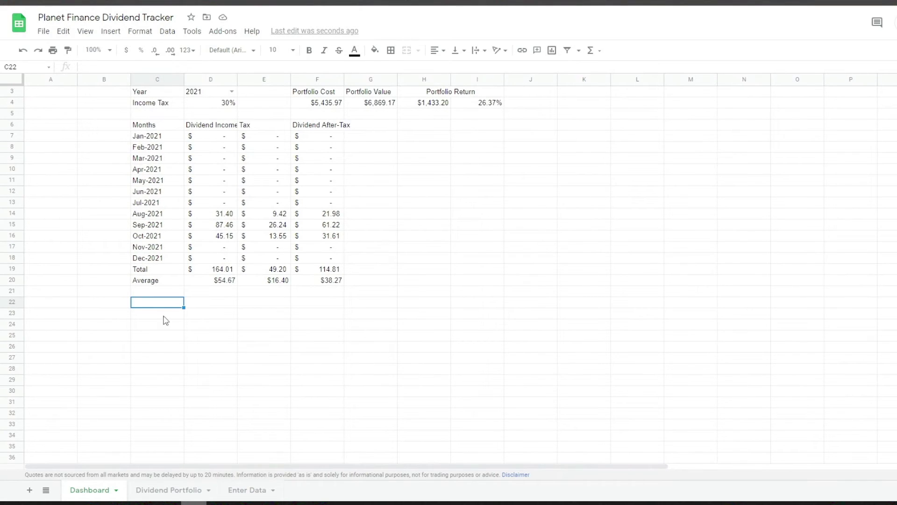
text(Dividend Analysis & Projections)
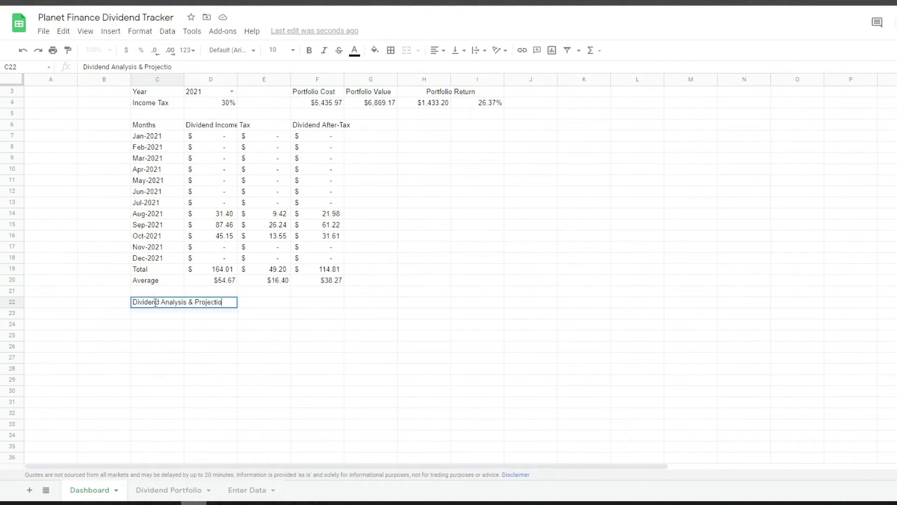
key(Return)
Enter the headers Date Format, Month, Dividend Income, Growth Rate, Average Monthly and Annualized Average Income across row 37 from B37.
scroll(155, 309, down, 3)
click(145, 396)
click(108, 394)
text(Date Format)
key(Tab)
text(Month)
text(rage Monthly)
key(Tab)
text(Annualized Average Income)
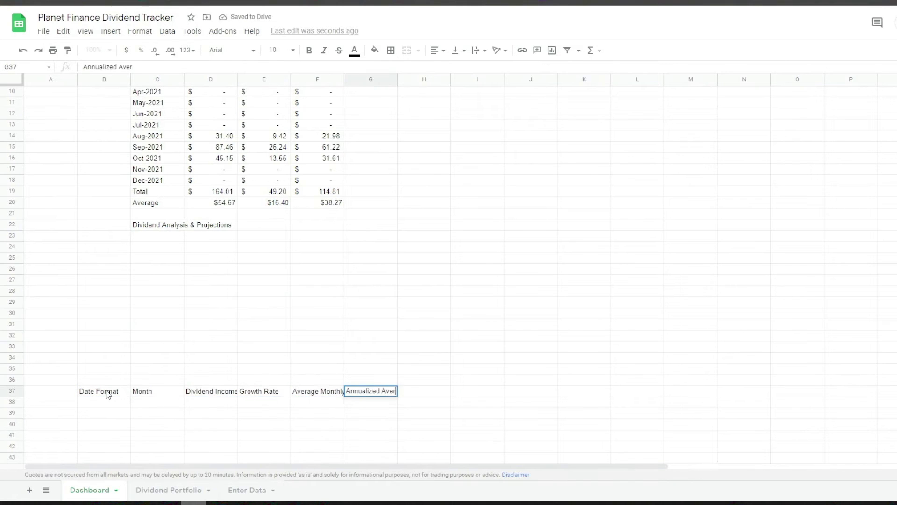
Enter =QUERY('Enter Data'!$Q$4:$S, "Select Q where S contains '"&"All"&"'") in C38 and check the All column on the Enter Data sheet.
scroll(157, 328, down, 3)
click(159, 305)
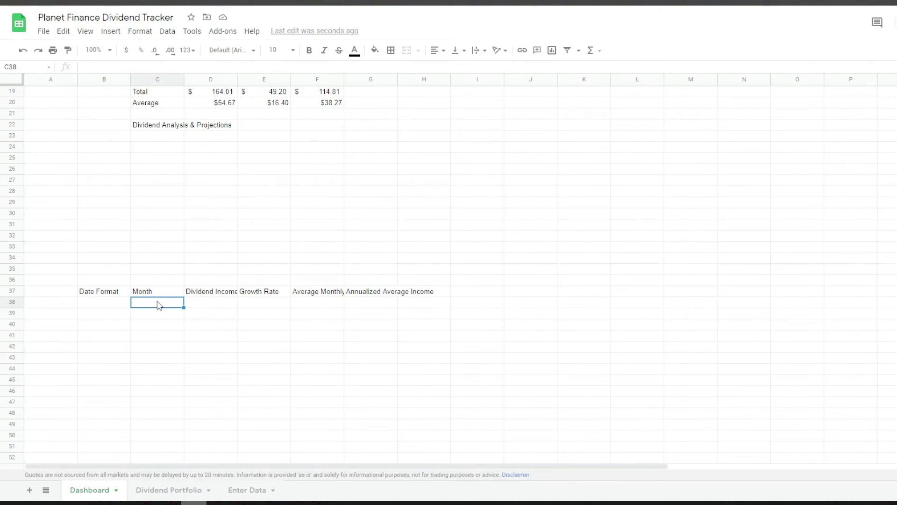
text(=QUERY('Enter Data'!$Q$4:$S, "Select Q where S contains '"&"All"&"'"))
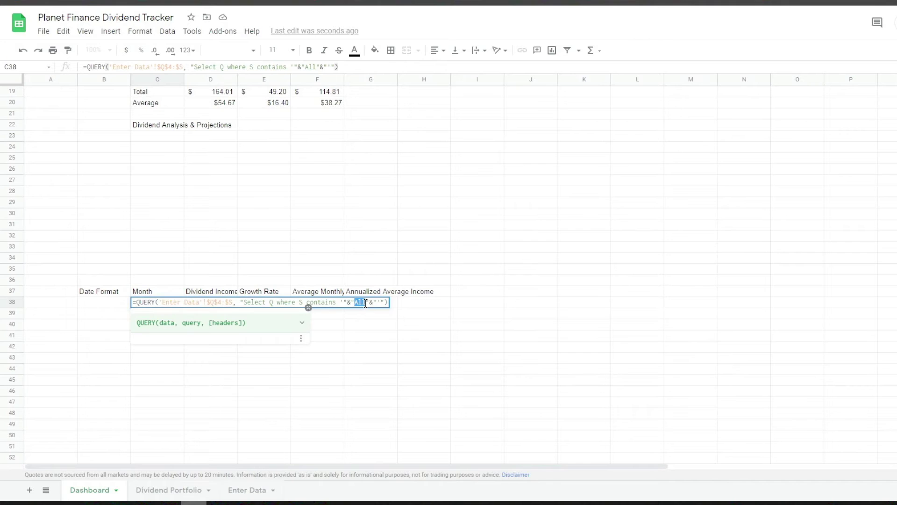
key(Return)
click(179, 307)
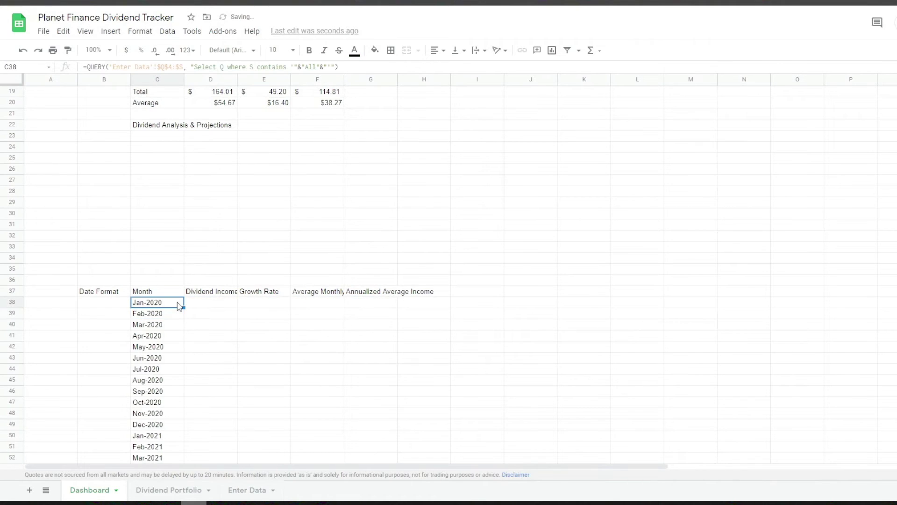
scroll(179, 306, down, 3)
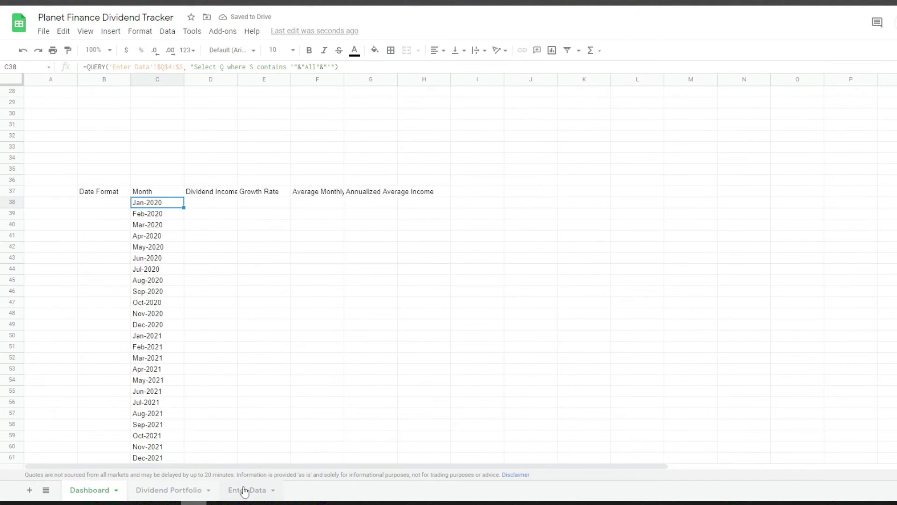
click(244, 491)
click(877, 164)
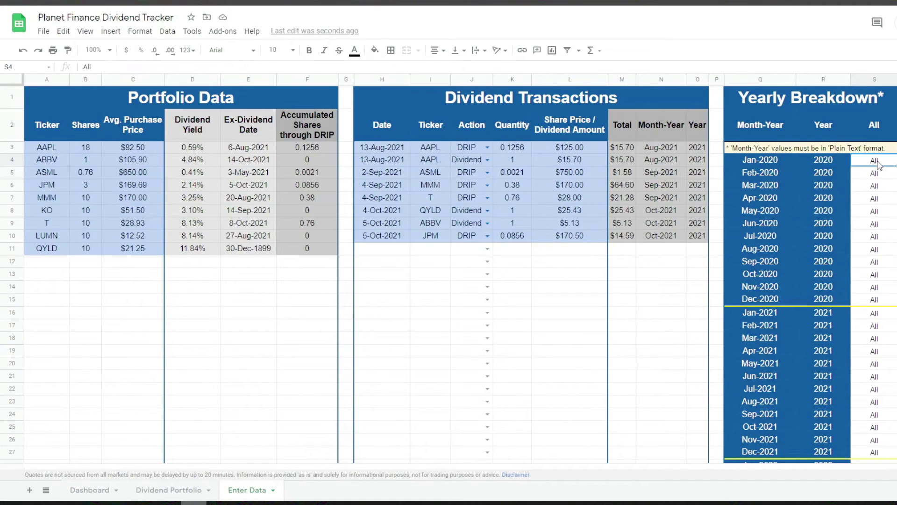
drag(875, 160, 870, 280)
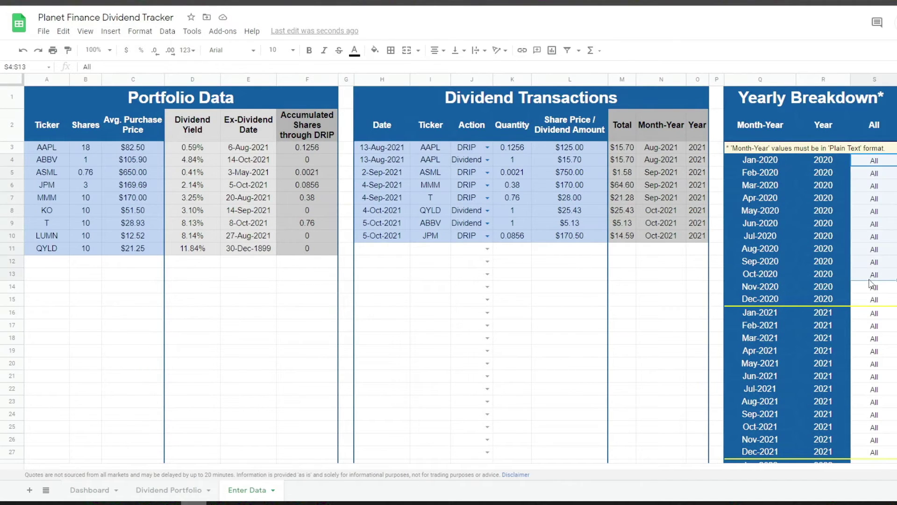
Add All to the Feb-2023 row in S41 on the Enter Data sheet and check the end of the Dashboard month list.
click(888, 163)
scroll(885, 350, down, 10)
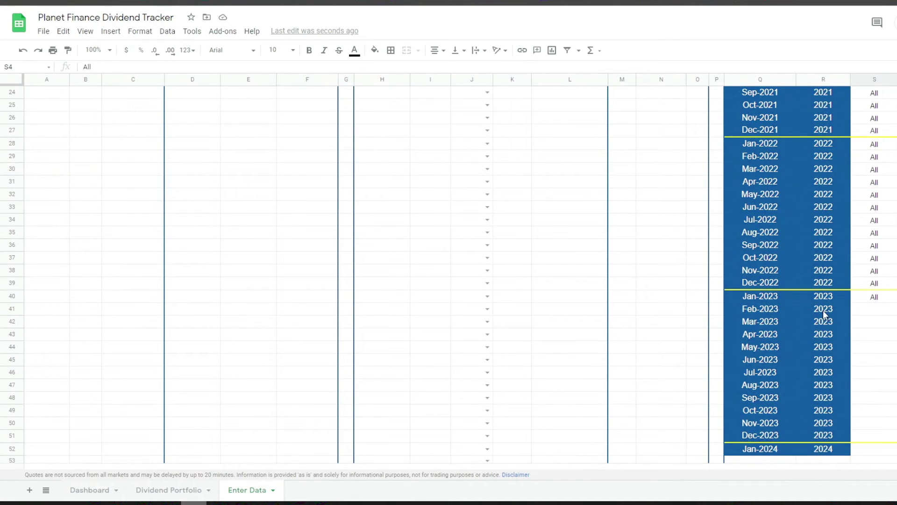
click(884, 311)
text(All)
key(Return)
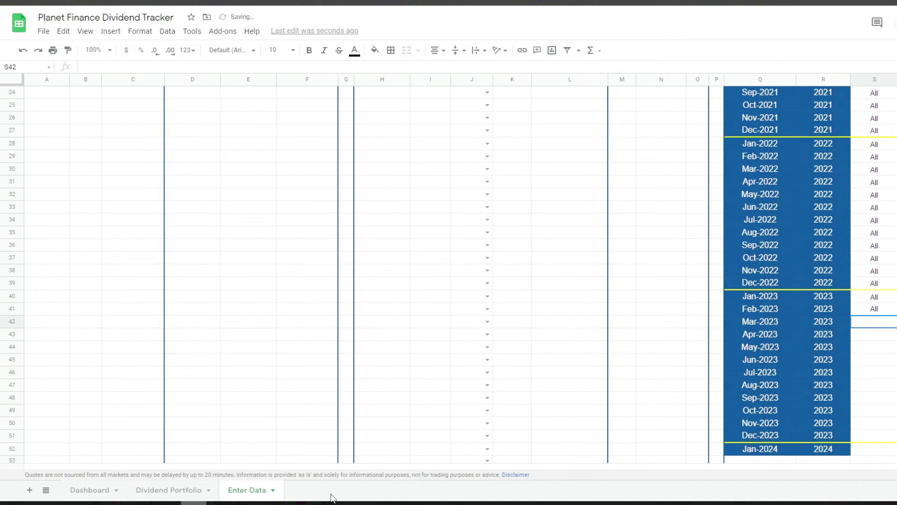
click(112, 490)
scroll(158, 423, down, 3)
scroll(159, 423, down, 3)
click(163, 392)
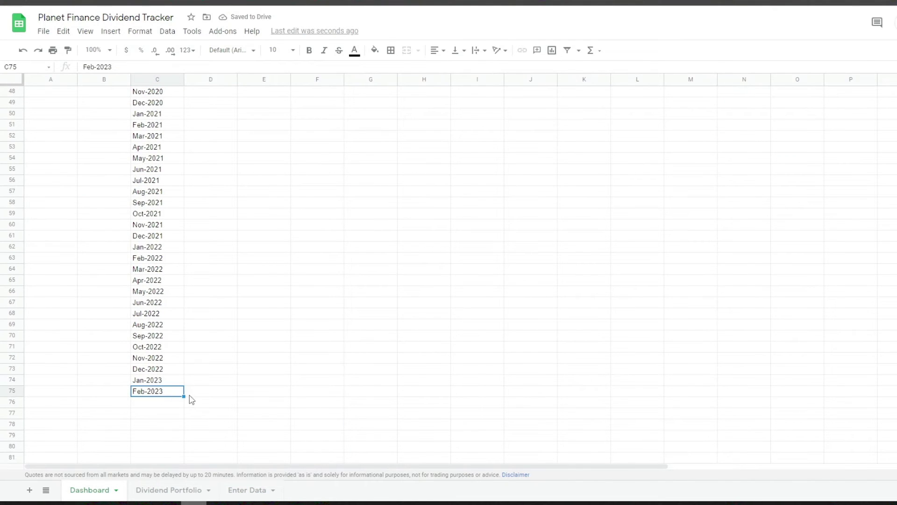
Clear the All entry from S41 on the Enter Data sheet and recheck the end of the Dashboard month list.
click(247, 489)
click(874, 311)
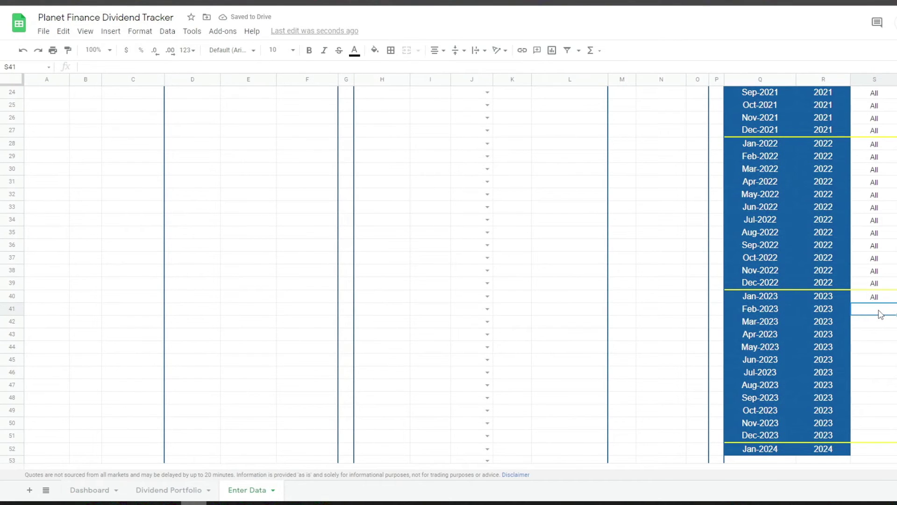
click(82, 490)
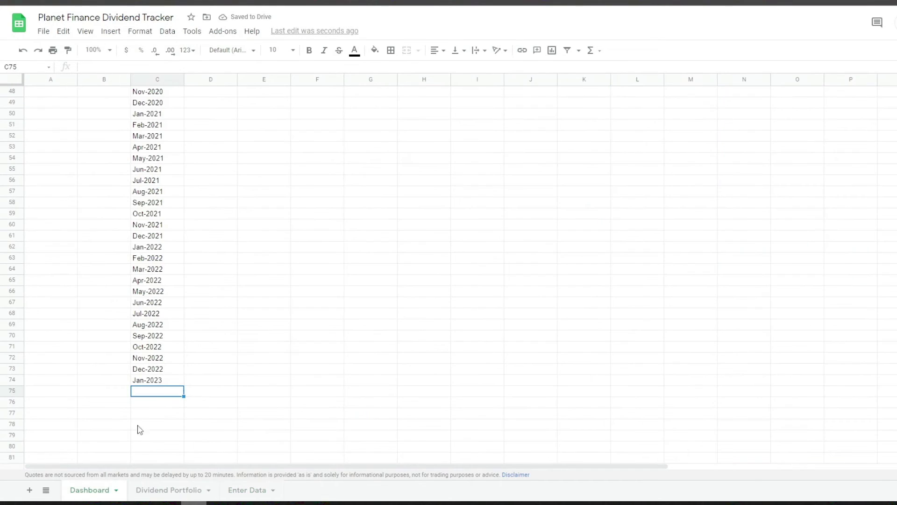
click(161, 381)
Enter =IF(ISBLANK(C38),"",EOMONTH(DATEVALUE(C38),-1)+1) in B38 under Date Format.
scroll(244, 300, up, 7)
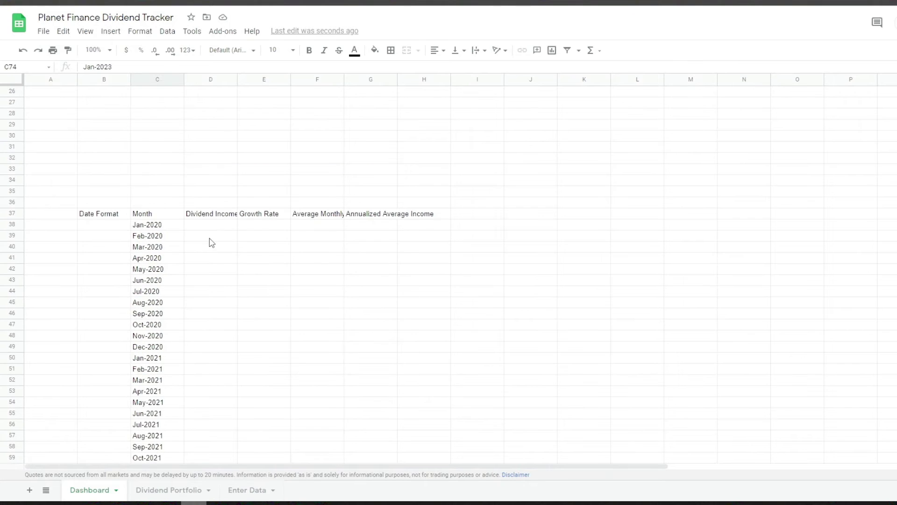
double_click(129, 224)
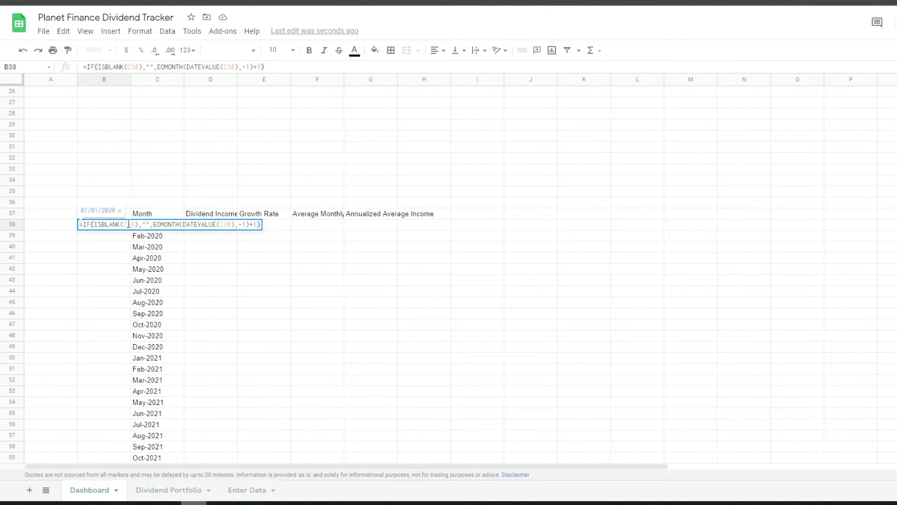
key(Return)
click(111, 227)
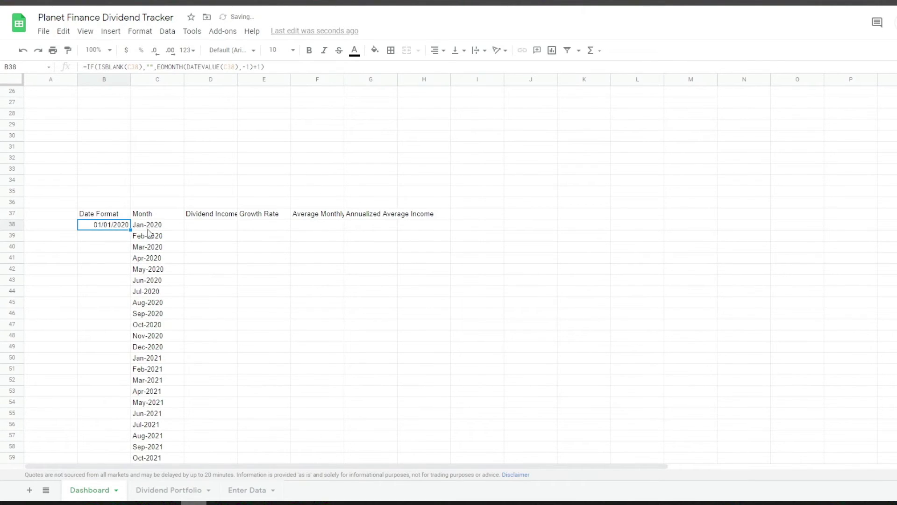
Fill the date formula from B38 down column B alongside the listed months.
click(170, 226)
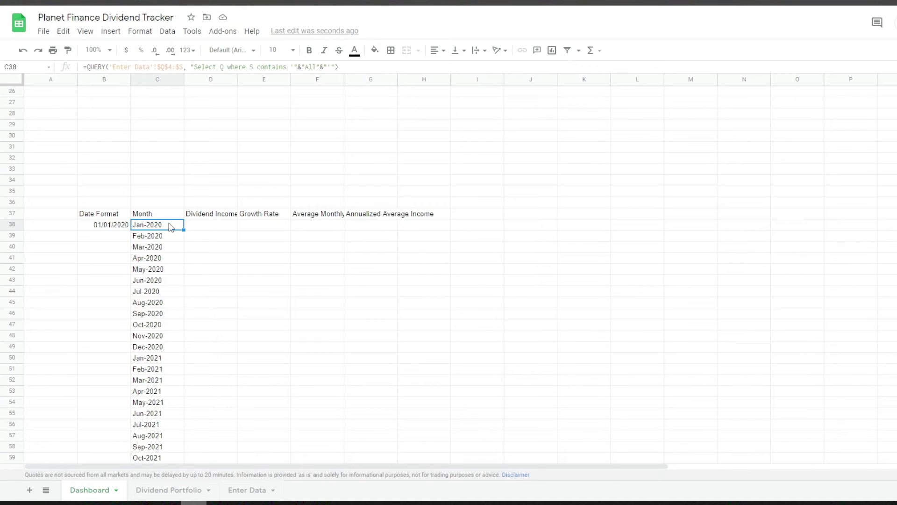
scroll(170, 226, up, 8)
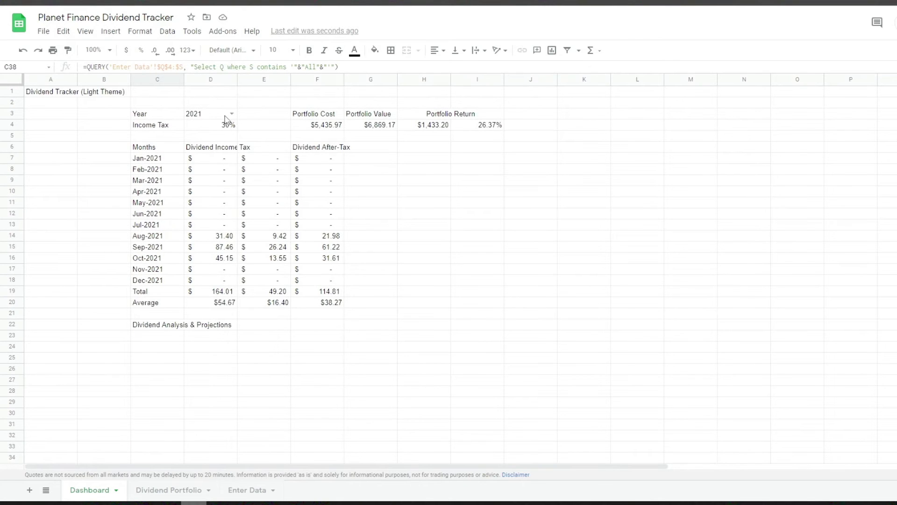
scroll(208, 349, down, 7)
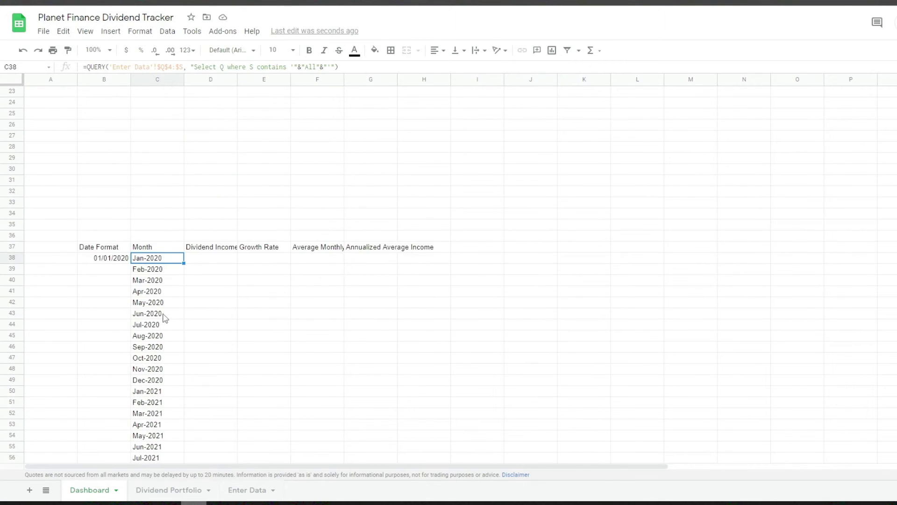
scroll(154, 313, down, 2)
click(108, 194)
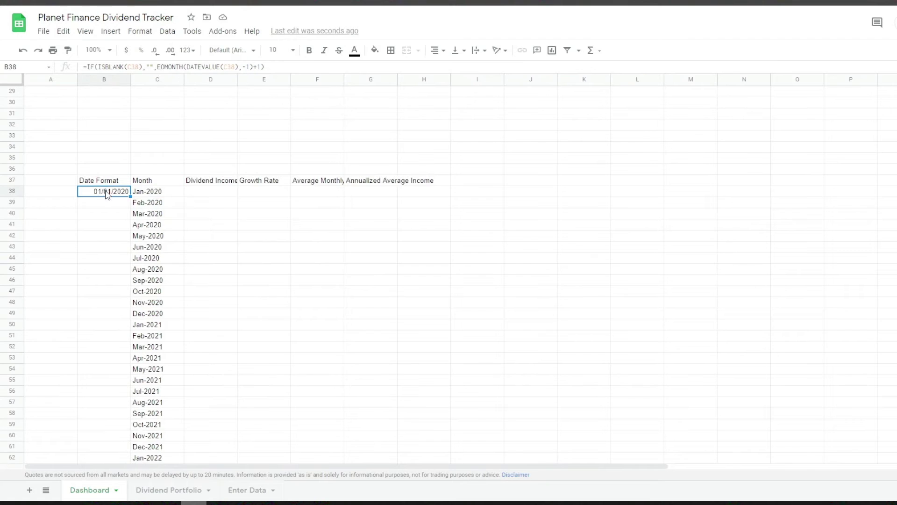
drag(203, 193, 397, 243)
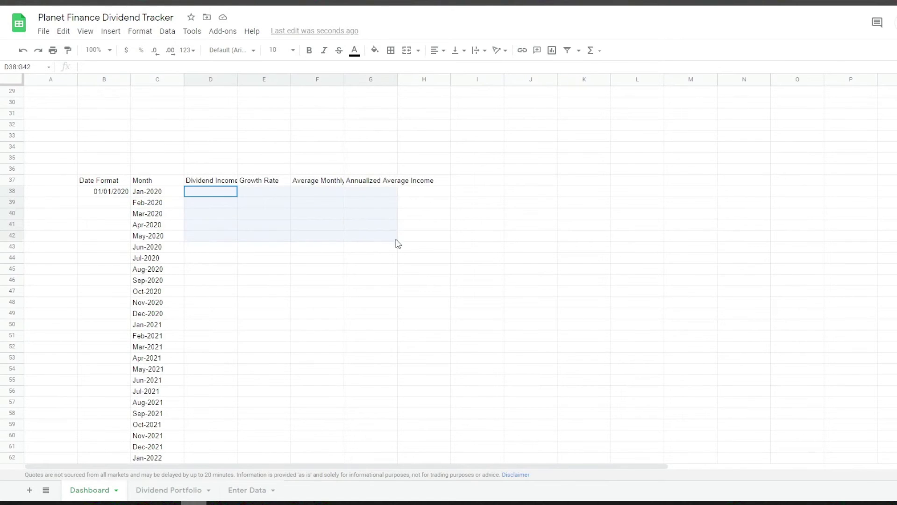
click(104, 191)
key(ctrl+Down)
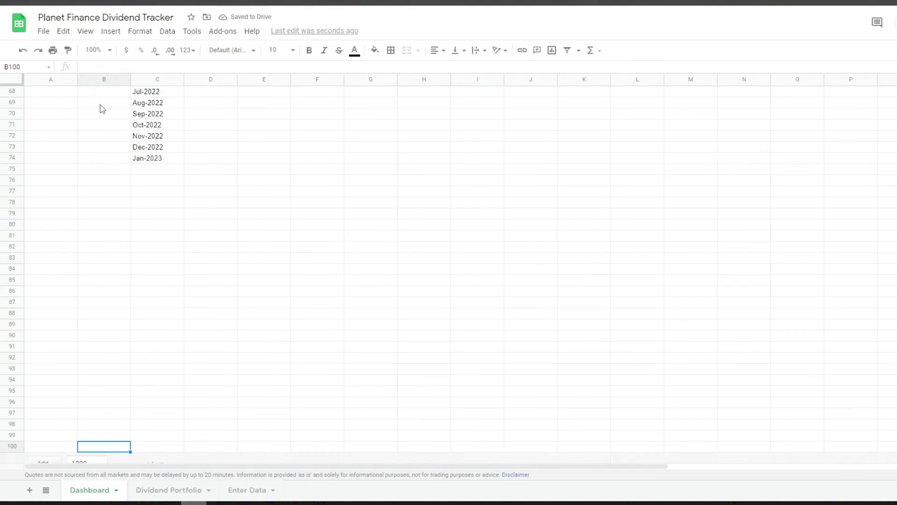
Enter =IF(ISBLANK(C38),"",IF(EOMONTH(DATEVALUE(C38),-1)+1<TODAY(),SUMIF('Enter Data'!$N$3:$N,C38,'Enter Data'!$M$3:$M),AVERAGE(D21:D37)*(1+AVERAGE($E37:E$39)))) in D38.
double_click(204, 214)
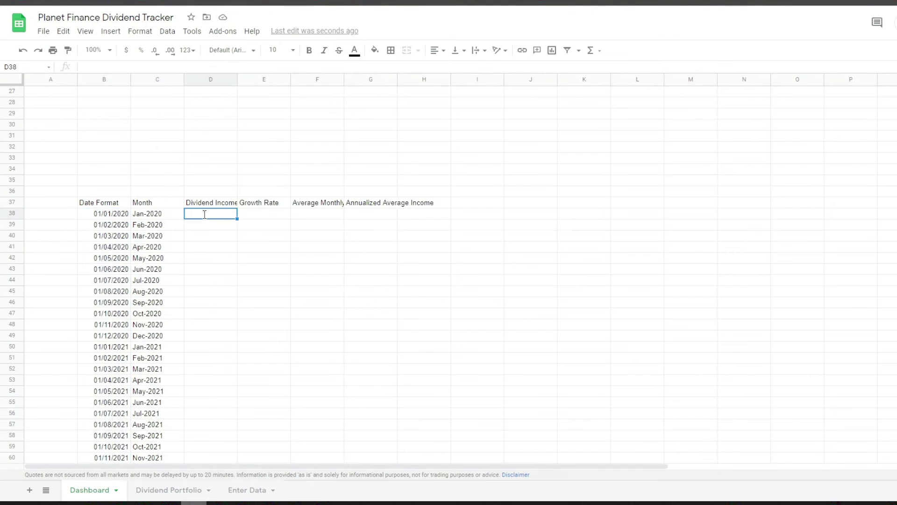
text(=IF(ISBLANK(C38),"",IF(EOMONTH(DATEVALUE(C38),-1)+1<TODAY(),SUMIF('Enter Data'!$N$3:$N,C38,'Enter Data'!$M$3:$M),AVERAGE(D21:D37)*(1+AVERAGE($E37:E$39)))))
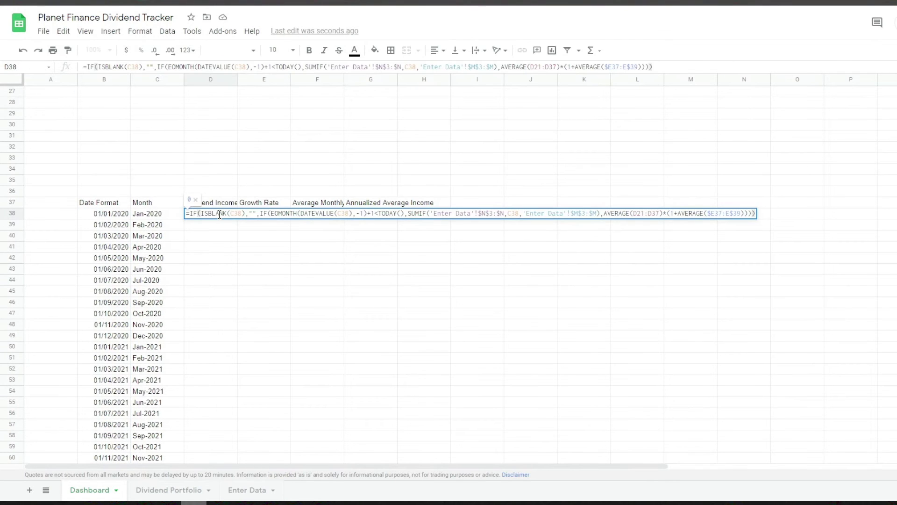
click(219, 213)
key(Return)
scroll(218, 234, up, 2)
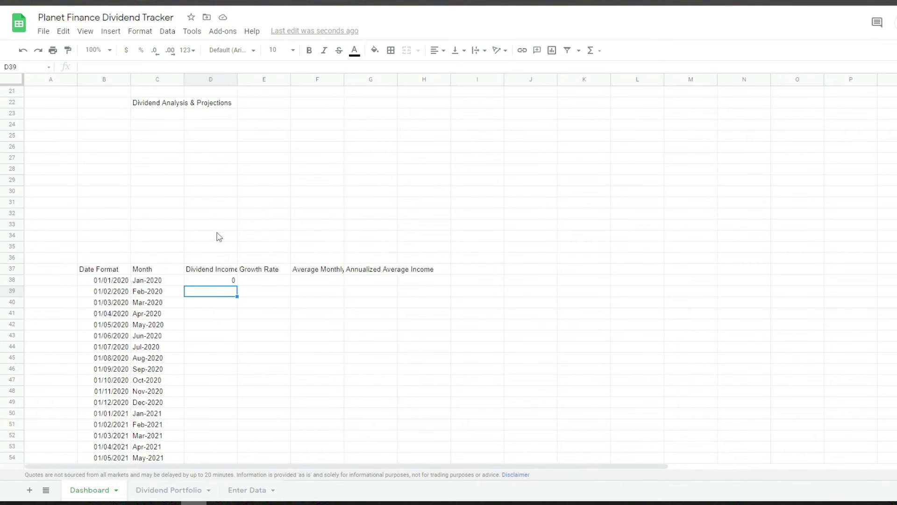
Enter the dividend income formula in D39:D42, with D42 projecting from AVERAGE(D36:D41)*(1+AVERAGE($E$39:E41)).
drag(200, 107, 198, 130)
click(217, 280)
click(204, 295)
click(205, 303)
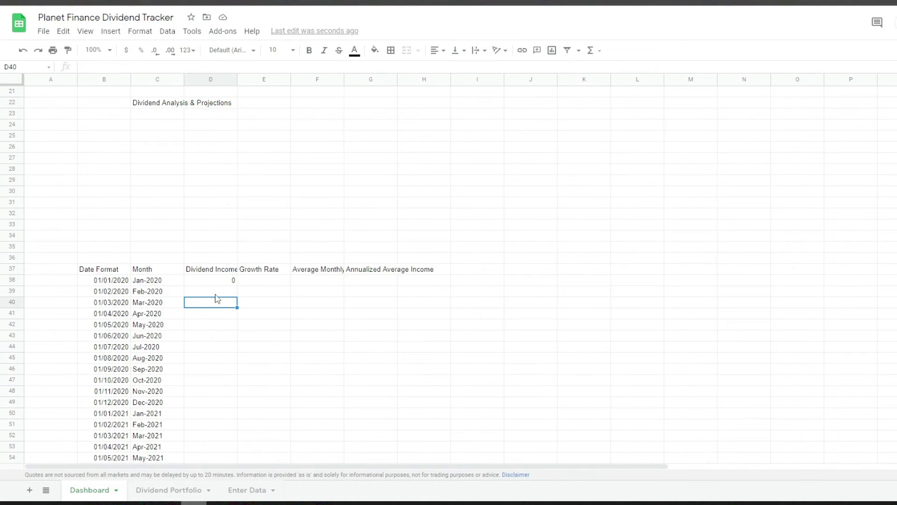
click(220, 314)
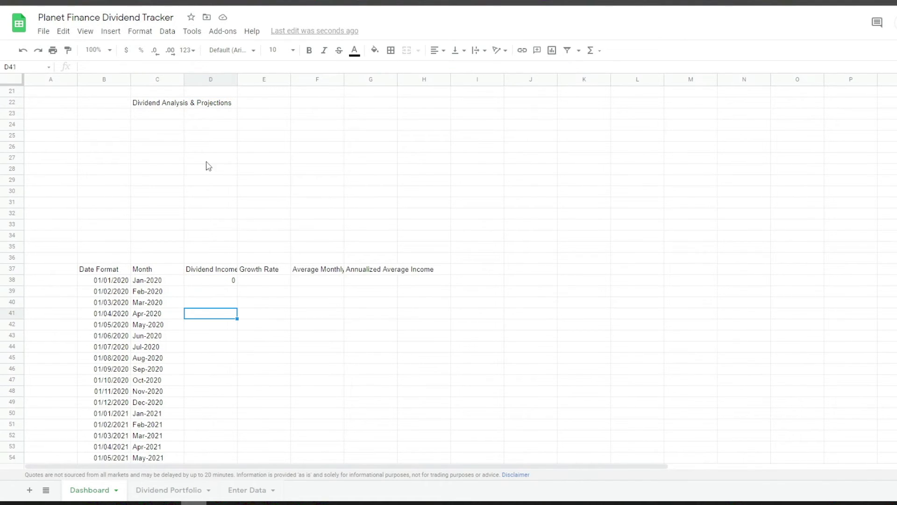
click(224, 284)
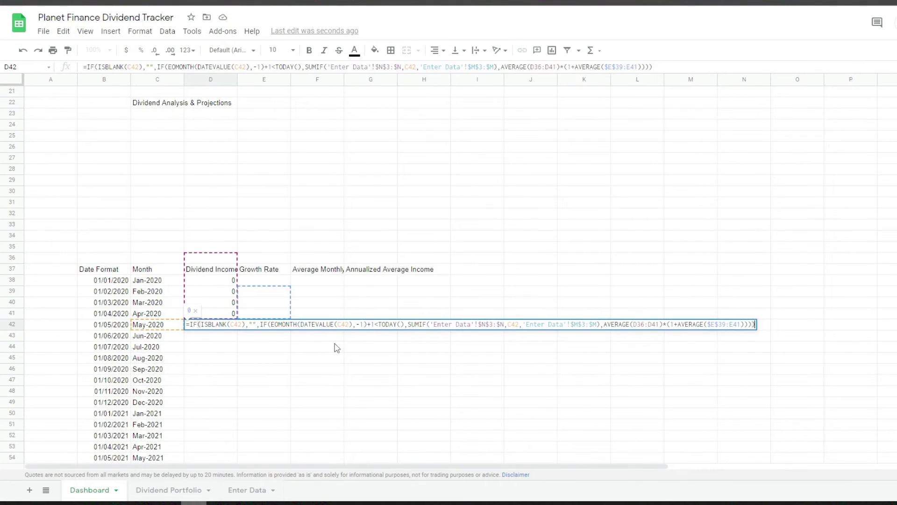
key(Return)
Enter the growth rate formula =IF(ISBLANK(C38),"",IFERROR(D38/D37-1,0)) in E38.
scroll(281, 281, up, 10)
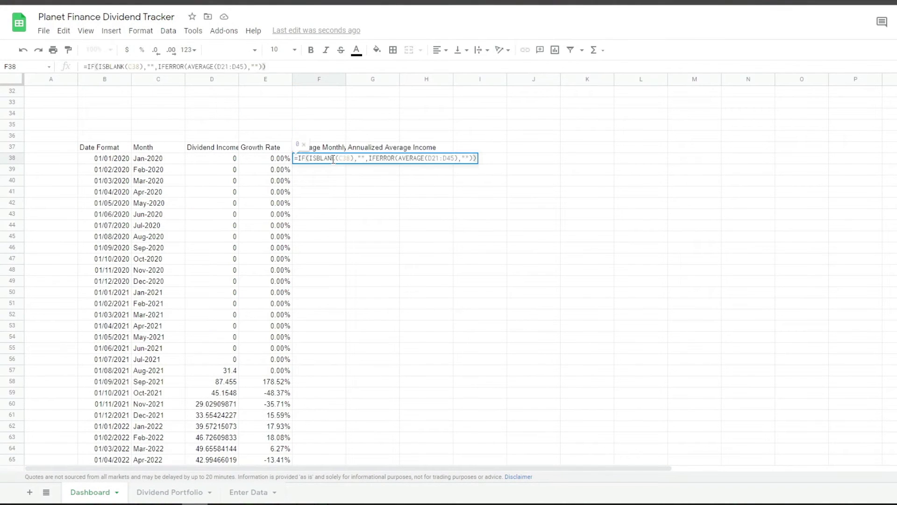
key(Return)
text(0)
key(Return)
text(0)
key(Return)
Fill the Average Monthly formula from F41 down the rest of the column.
click(316, 193)
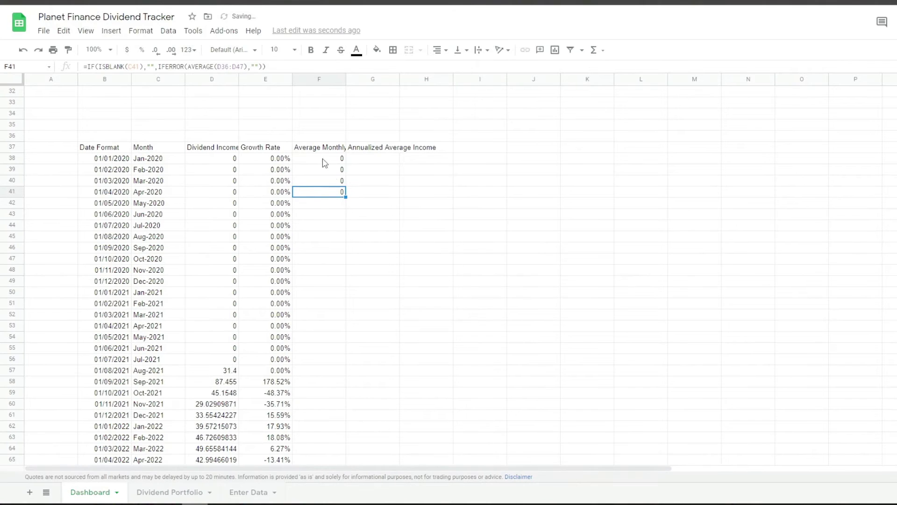
drag(346, 196, 346, 460)
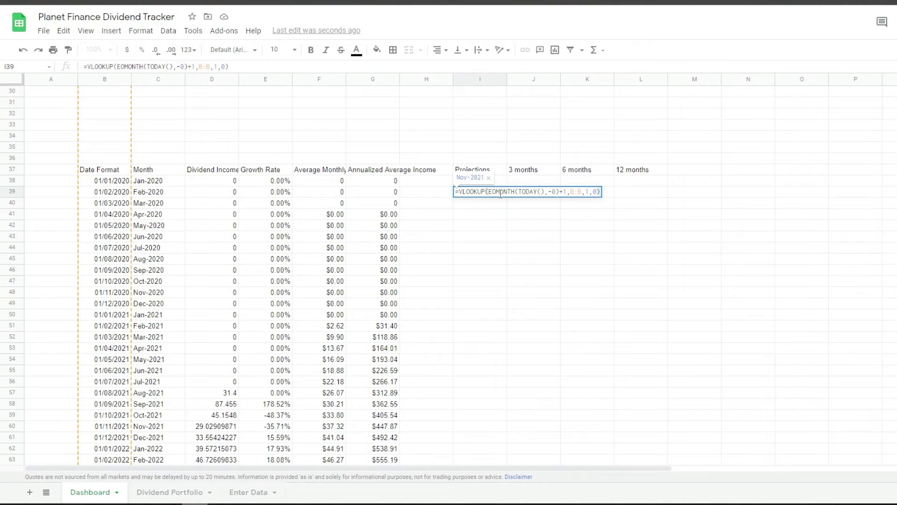
Copy the month lookup from I39 into I40 and set its month offset to 1, giving =VLOOKUP(EOMONTH(TODAY(),1)+1,B:B,1,0).
key(Escape)
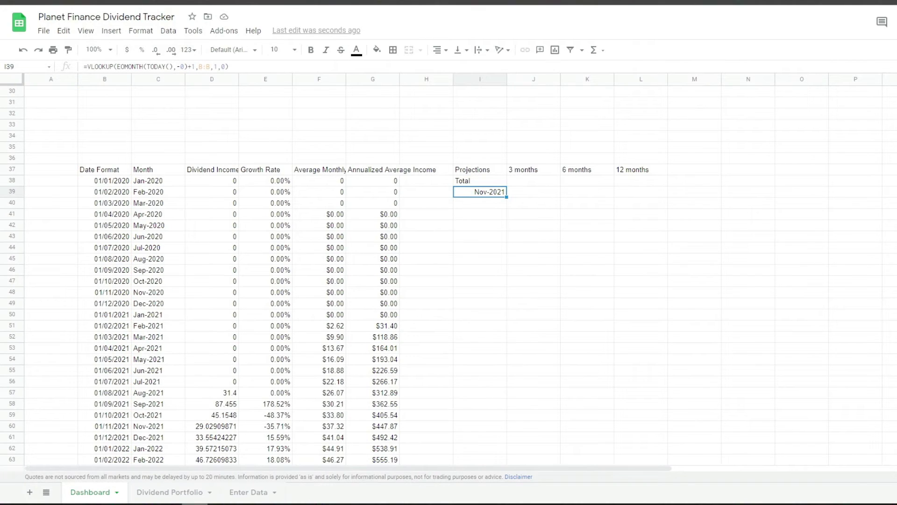
triple_click(481, 193)
key(ctrl+c)
key(Return)
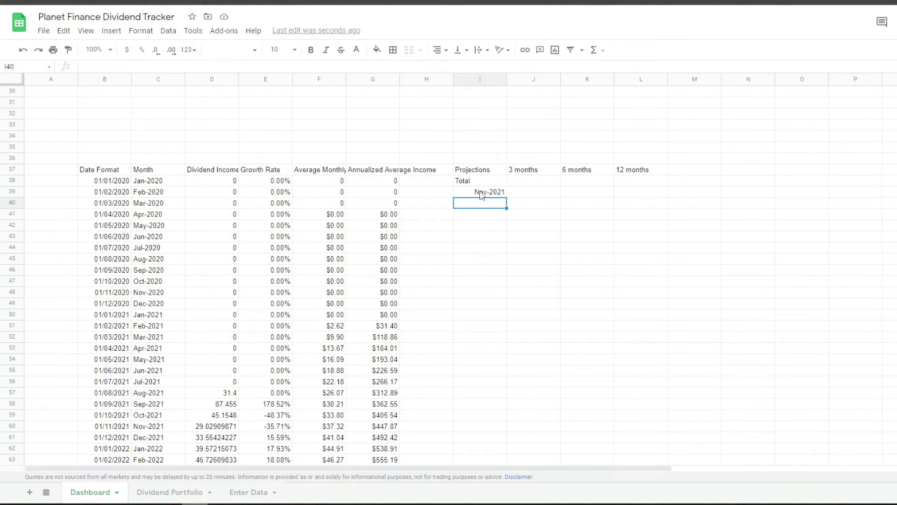
double_click(477, 203)
key(ctrl+v)
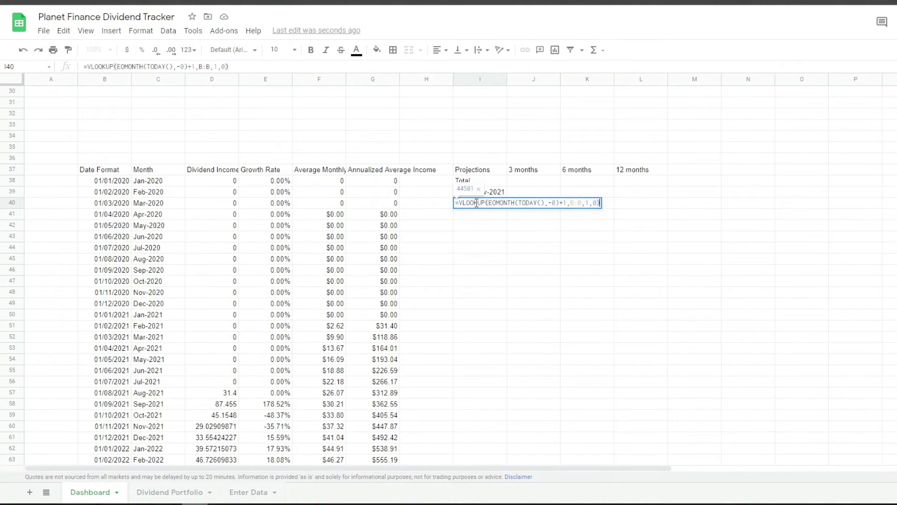
click(555, 203)
key(BackSpace)
key(BackSpace)
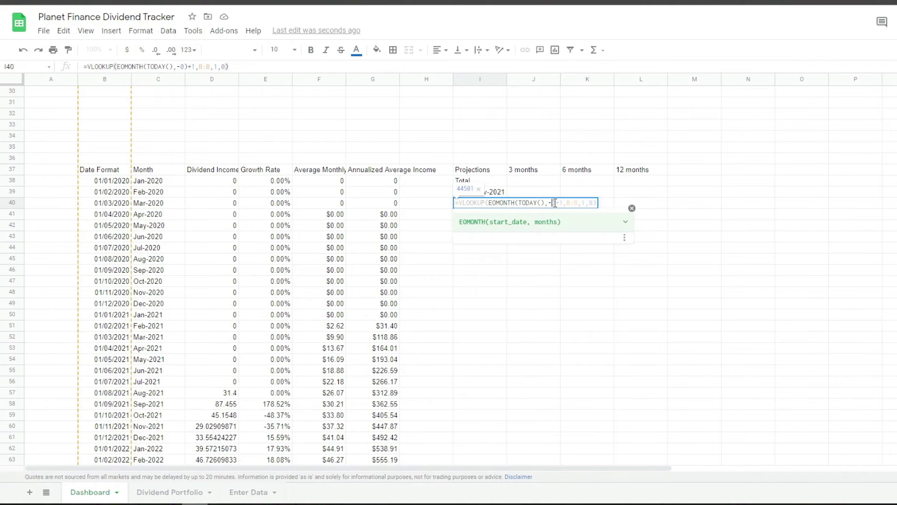
text(1)
key(Return)
key(Up)
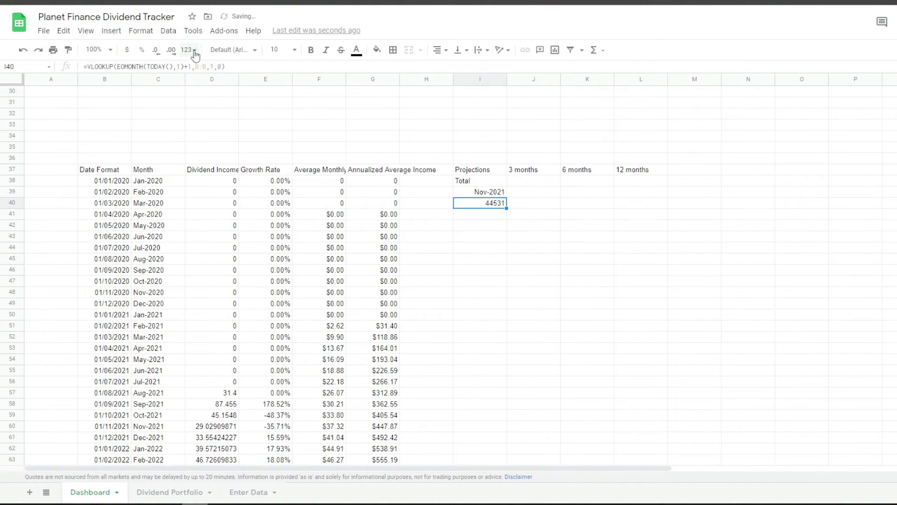
Format I40 and the range I41:I57 with the Sep-2008 month-year date format.
click(189, 49)
click(215, 359)
drag(489, 217, 467, 399)
click(189, 50)
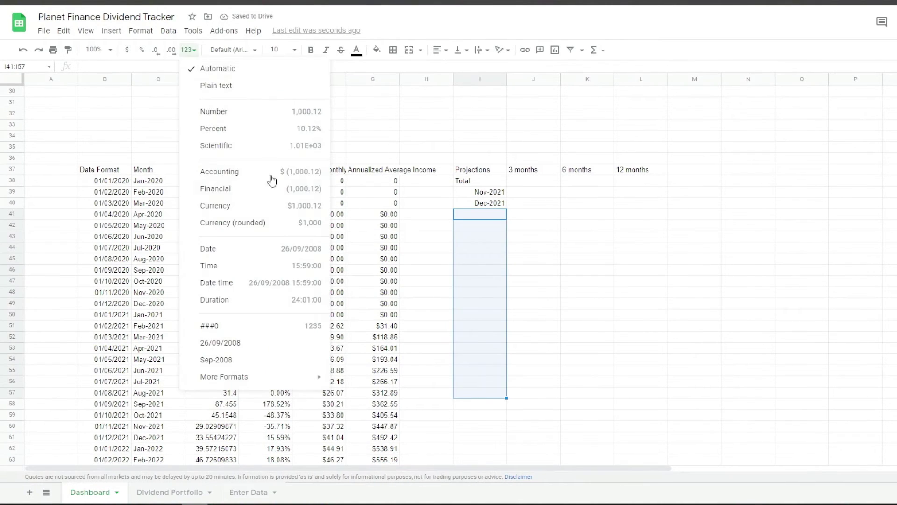
click(240, 365)
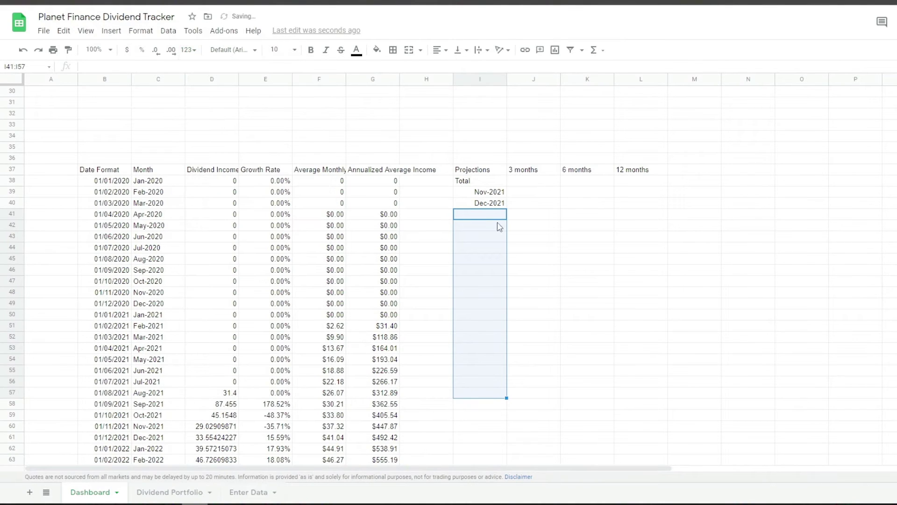
Copy the month lookup from I40 into I41 and set its month offset to 2, giving =VLOOKUP(EOMONTH(TODAY(),2)+1,B:B,1,0).
click(493, 219)
triple_click(501, 201)
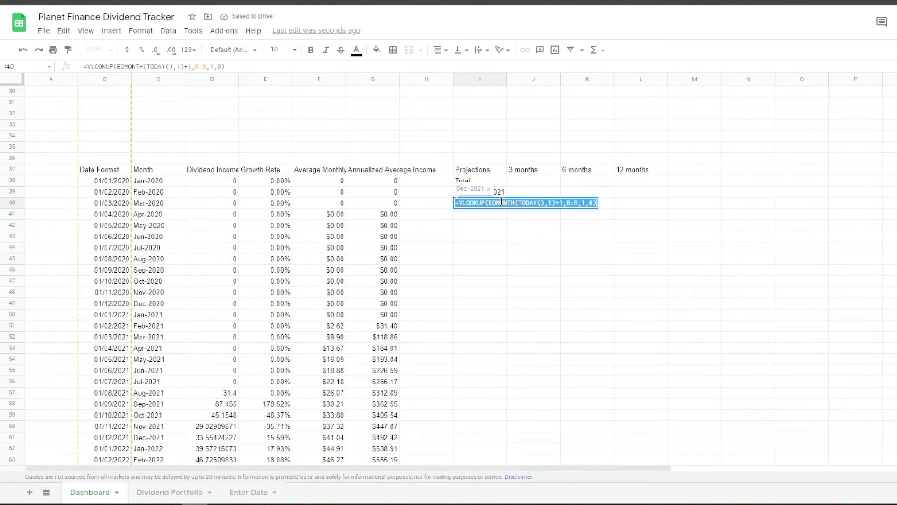
key(ctrl+c)
key(Return)
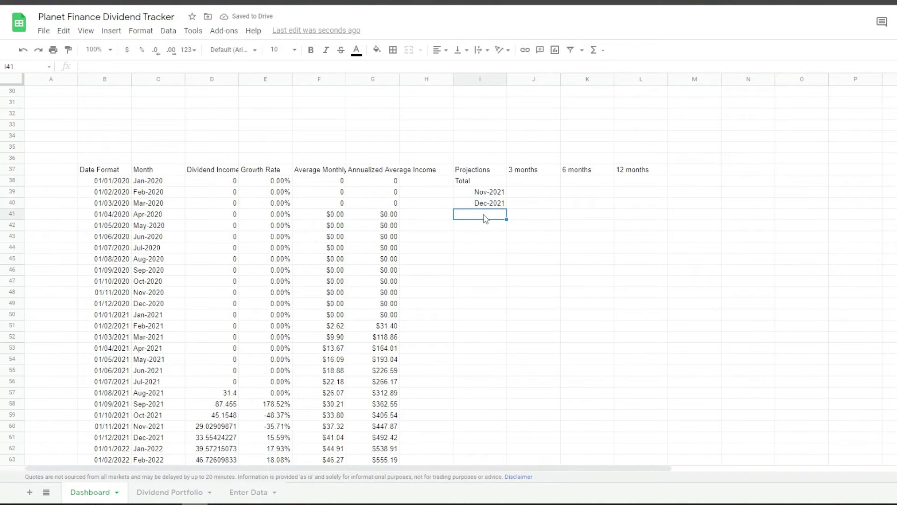
double_click(485, 216)
key(ctrl+v)
click(553, 215)
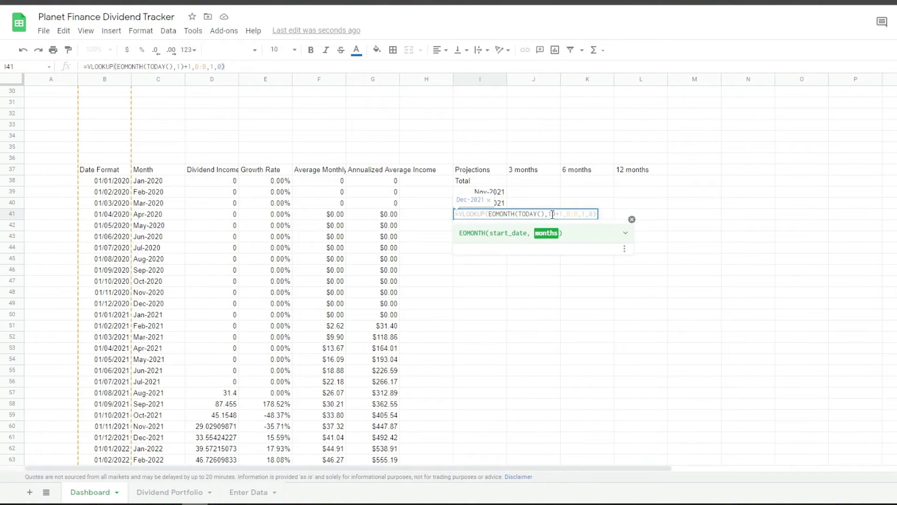
key(BackSpace)
text(2)
key(Return)
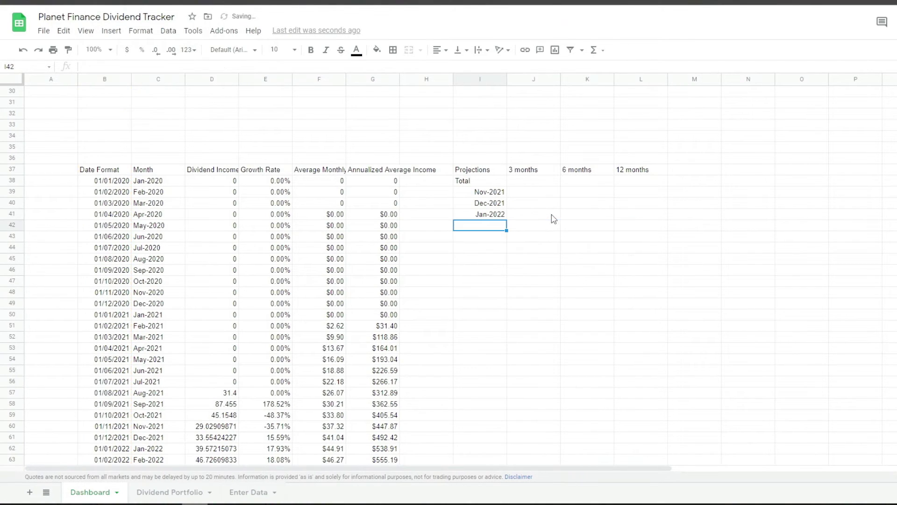
Copy the month lookup from I41 into I42 and set its month offset to 3, giving =VLOOKUP(EOMONTH(TODAY(),3)+1,B:B,1,0).
click(490, 217)
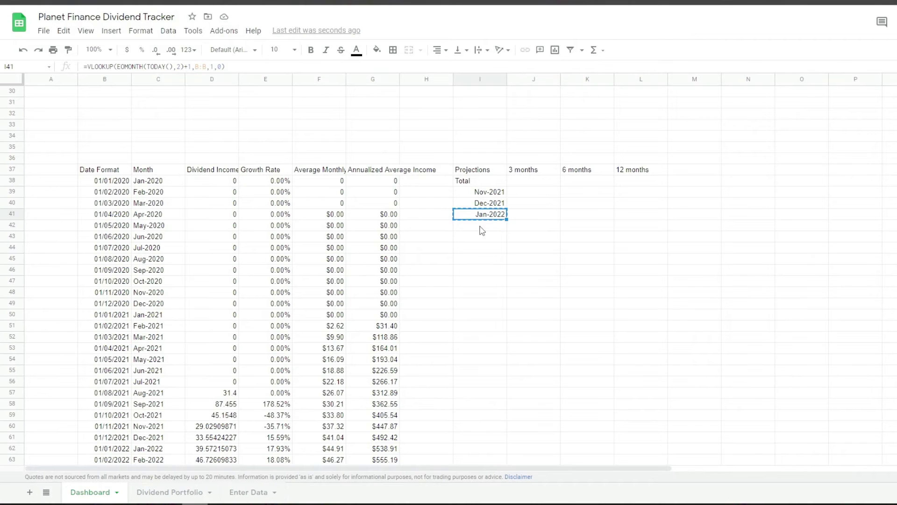
triple_click(490, 215)
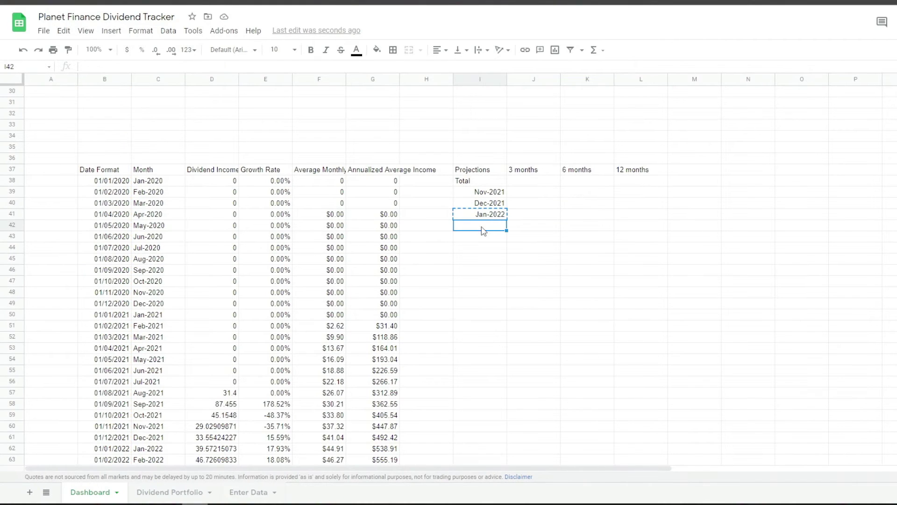
key(ctrl+v)
double_click(483, 229)
click(553, 226)
key(Return)
Copy the month lookup from I42 into I43 and set its month offset to 4.
double_click(486, 226)
key(ctrl+a)
key(ctrl+c)
key(Return)
double_click(480, 237)
key(ctrl+v)
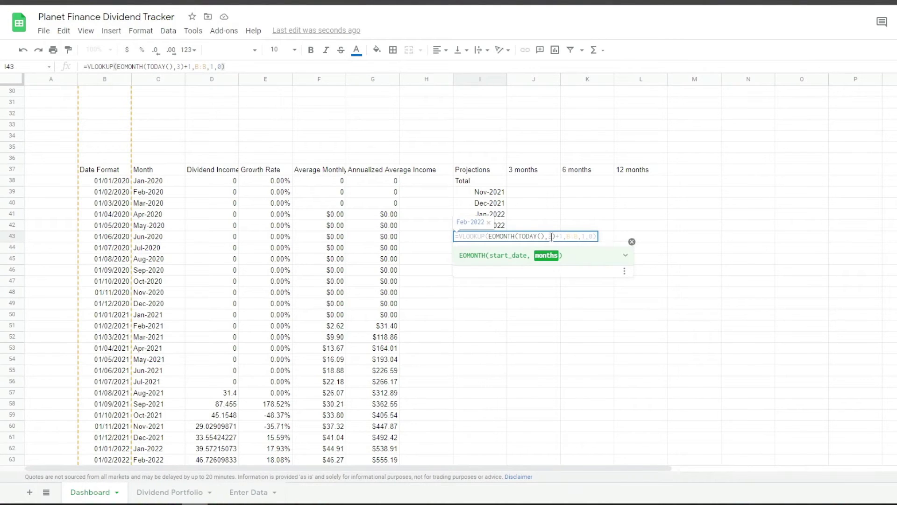
key(Return)
Enter the same month lookup in I44 through I50, raising the month offset by one per row so the list runs to Oct-2022.
key(ctrl+v)
click(551, 247)
key(Return)
click(552, 259)
key(Return)
click(551, 270)
key(Return)
key(ctrl+v)
key(Return)
key(ctrl+v)
key(Return)
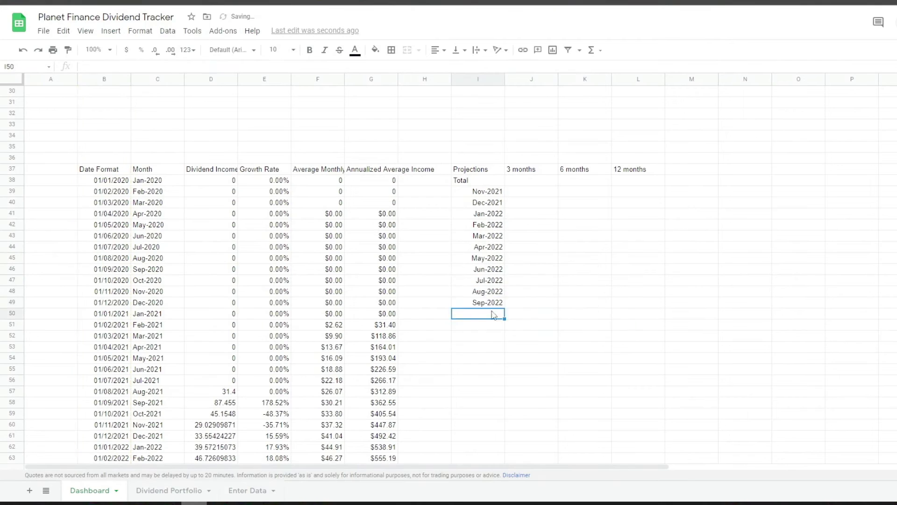
key(ctrl+v)
Enter =VLOOKUP(I39,B:D,3,0) in J39 and fill it down to J41 for the 3 months projection.
key(Return)
click(532, 192)
text(=VLOOKUP(I39,B:D,3,0))
key(Return)
drag(558, 197, 559, 215)
Add the dividend income lookup to K39:K44 for 6 months and L39:L50 for 12 months.
click(585, 191)
drag(611, 196, 611, 247)
click(638, 193)
key(ctrl+v)
drag(665, 197, 665, 314)
Sum the 3, 6 and 12 months projections in the Total row, with =SUM(J39:J50) in J38.
click(532, 170)
key(Down)
scroll(547, 242, down, 1)
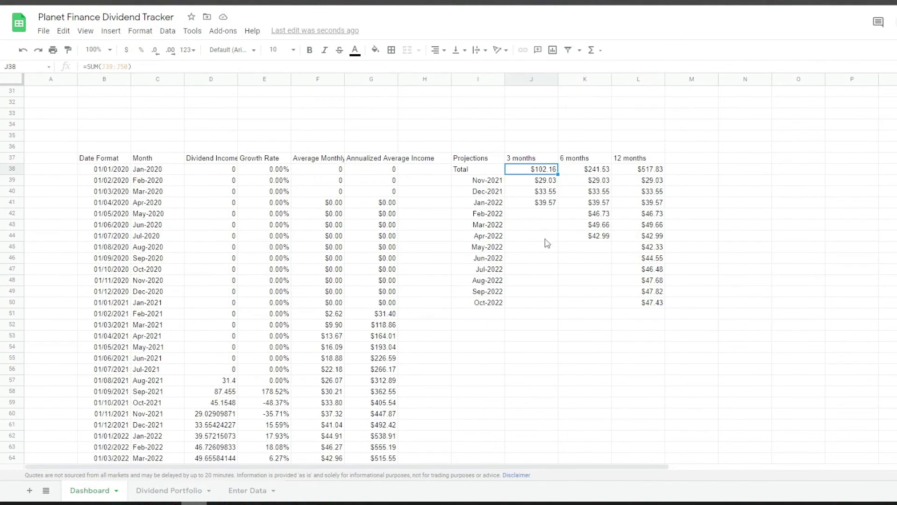
click(533, 258)
scroll(528, 262, up, 2)
scroll(475, 276, down, 1)
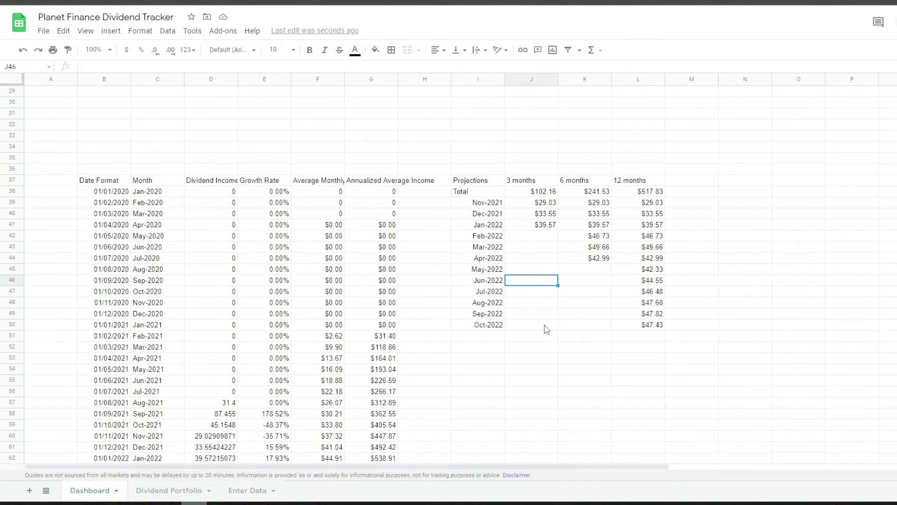
scroll(206, 201, up, 9)
scroll(151, 142, down, 8)
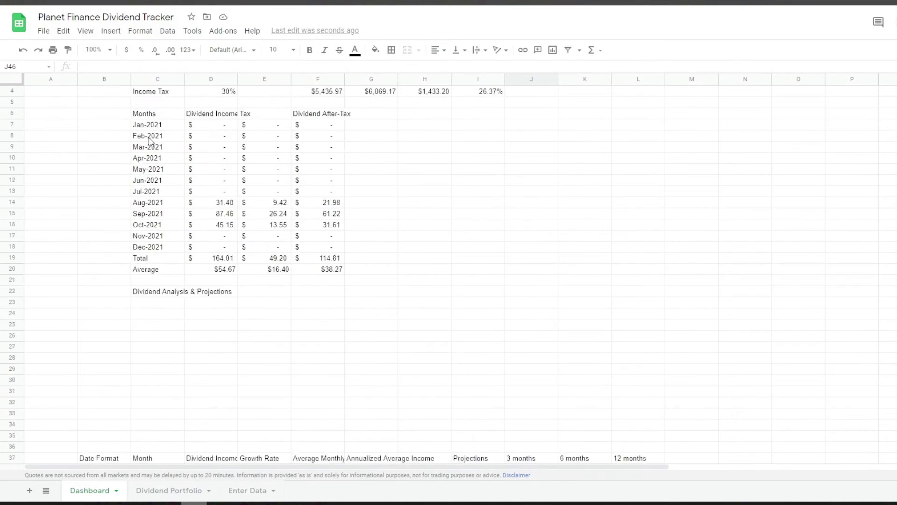
Hide the Date Format helper column B on the Dashboard.
click(101, 79)
right_click(101, 80)
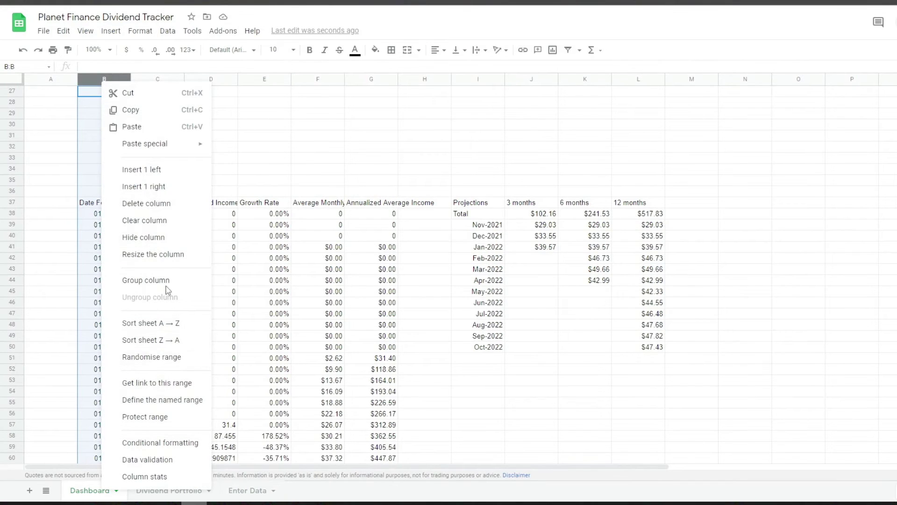
click(144, 238)
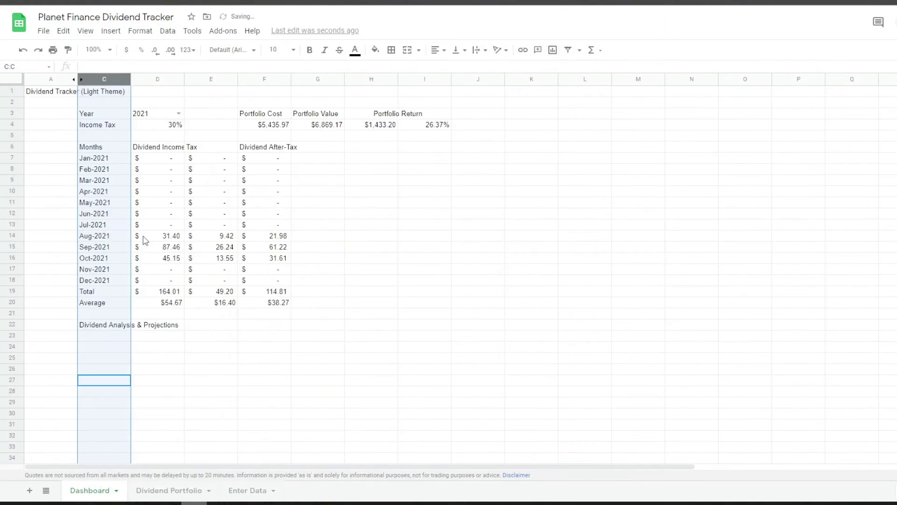
Review the Dashboard from the monthly dividend summary down to the dividend analysis and projections tables.
click(206, 322)
scroll(209, 329, down, 3)
scroll(209, 329, down, 2)
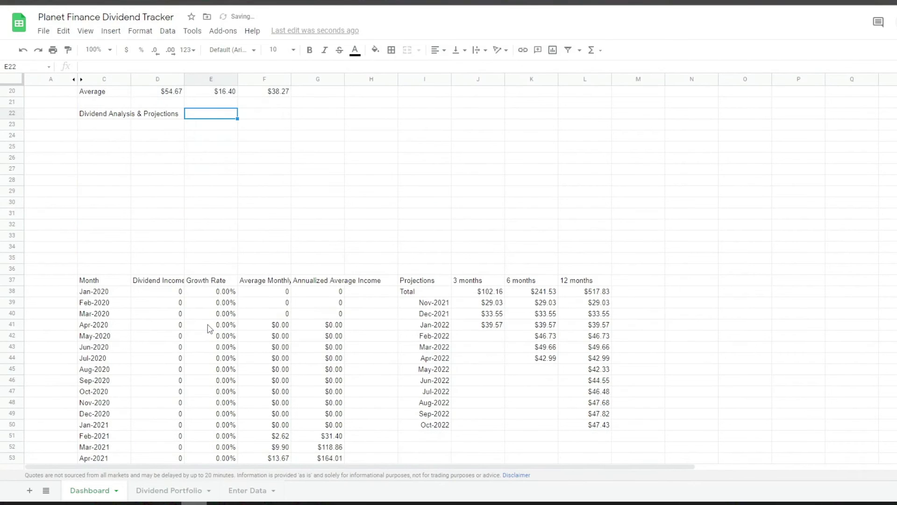
click(61, 281)
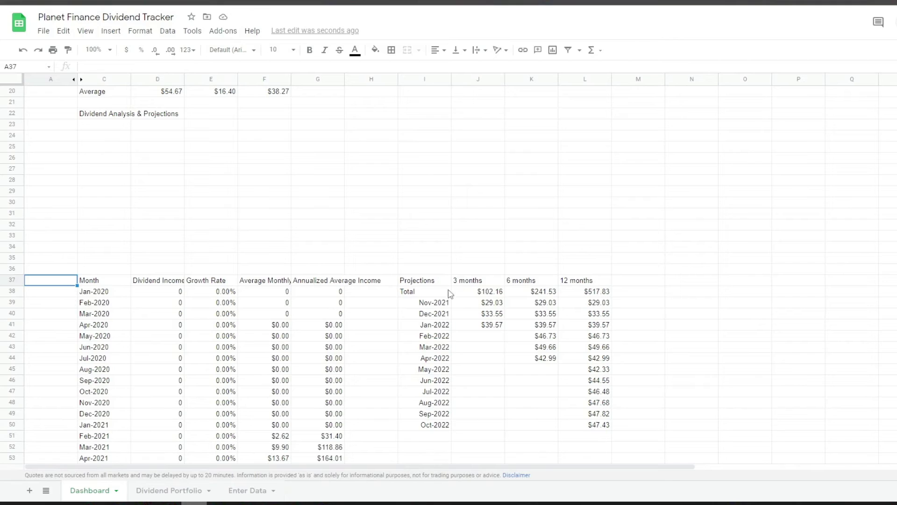
click(116, 291)
scroll(351, 321, up, 5)
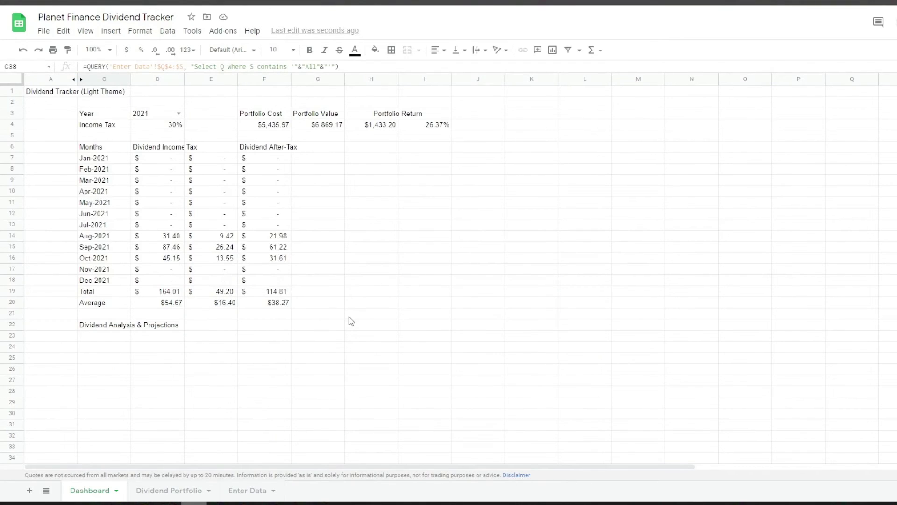
scroll(351, 321, down, 7)
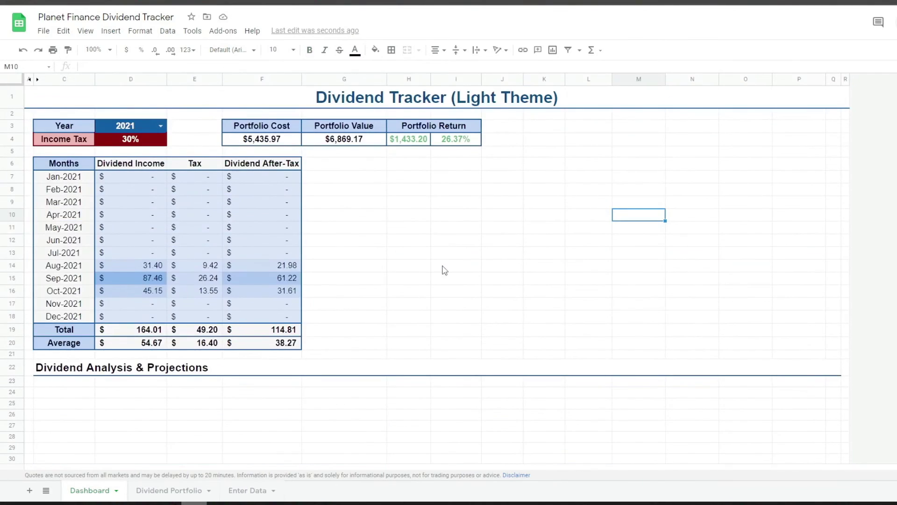
scroll(443, 268, down, 10)
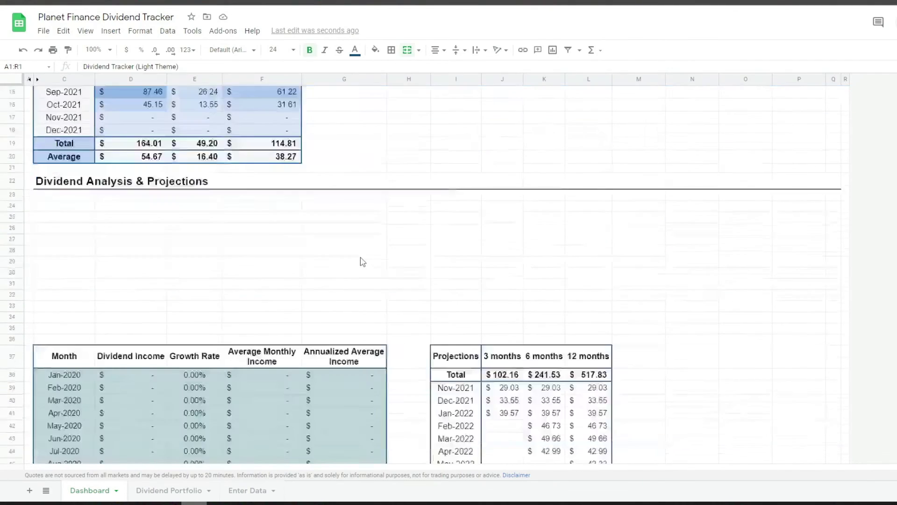
scroll(117, 157, up, 1)
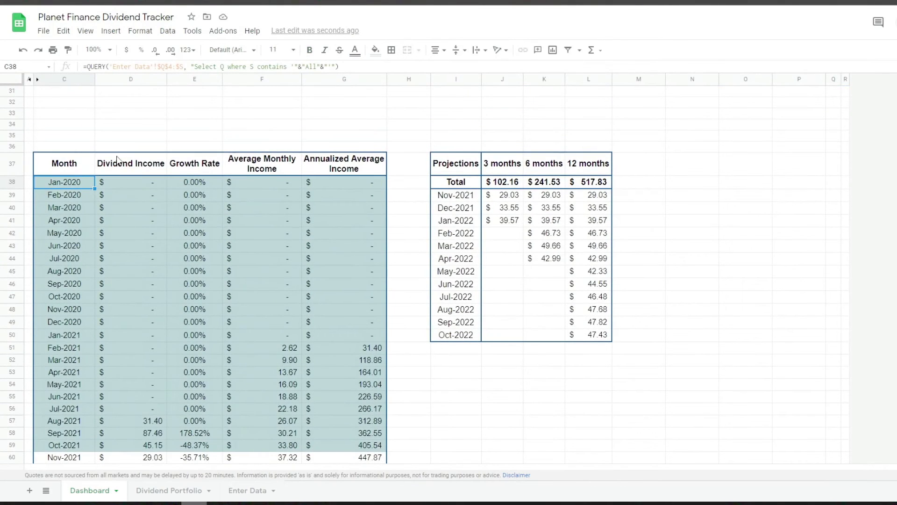
Examine the conditional formatting rule on B38:G113 with the custom formula =$B38<TODAY().
click(136, 31)
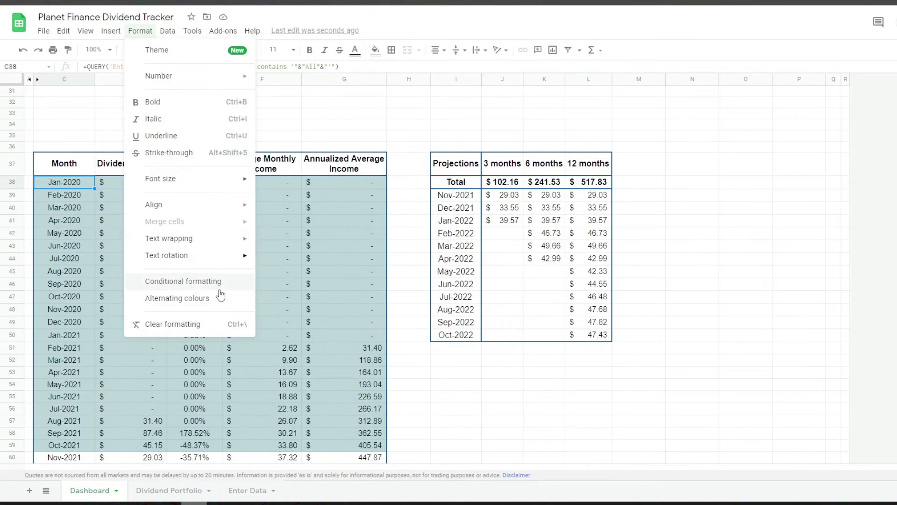
click(199, 282)
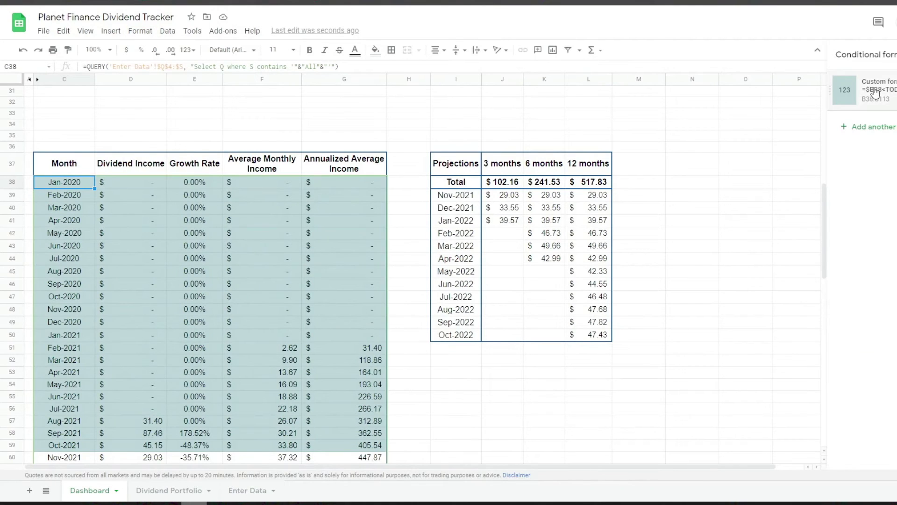
click(885, 218)
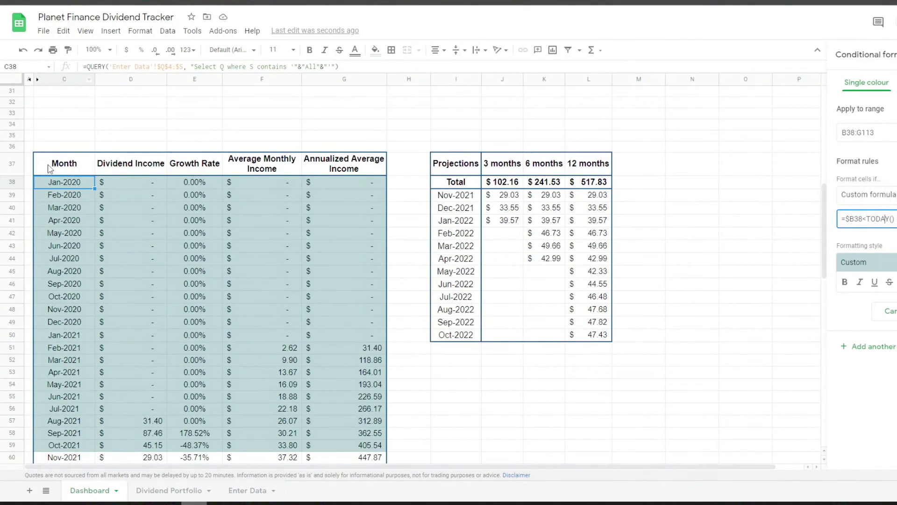
scroll(126, 373, down, 3)
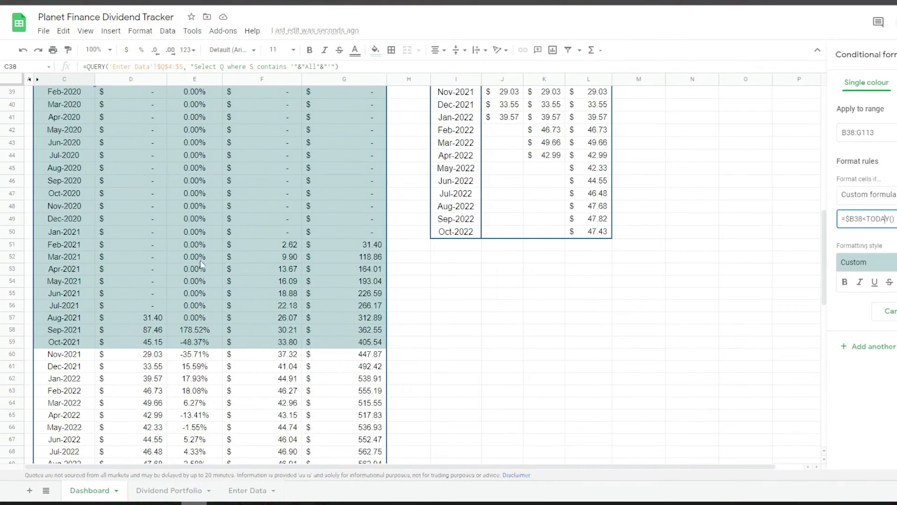
click(896, 311)
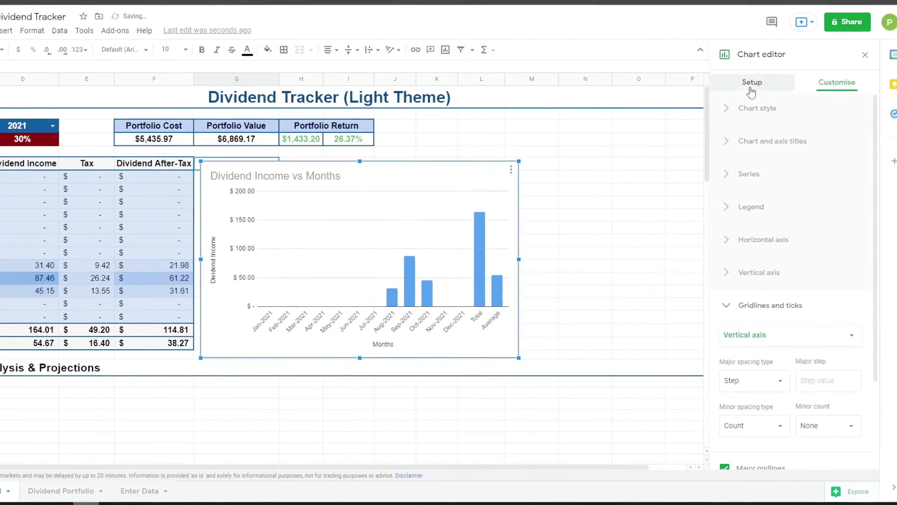
Change the Dividend Income vs Months chart's type to a doughnut chart.
click(778, 82)
click(771, 122)
scroll(793, 337, down, 4)
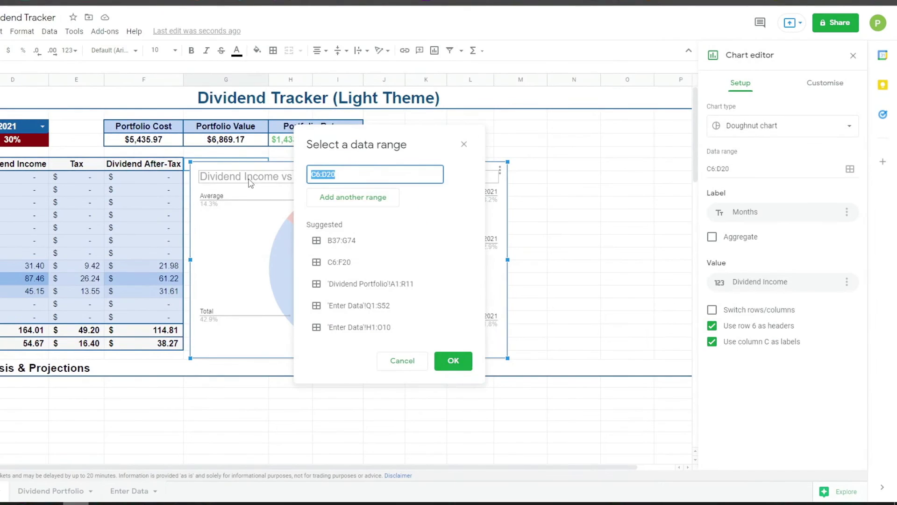
Replace the doughnut chart's data range with 'Dividend Portfolio'!B2:B for tickers and 'Dividend Portfolio'!G2:G for market value.
key(BackSpace)
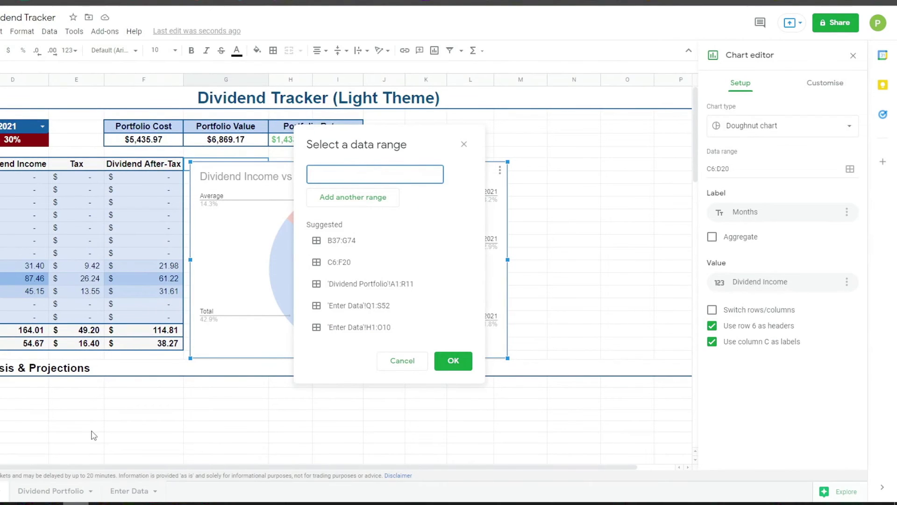
click(54, 491)
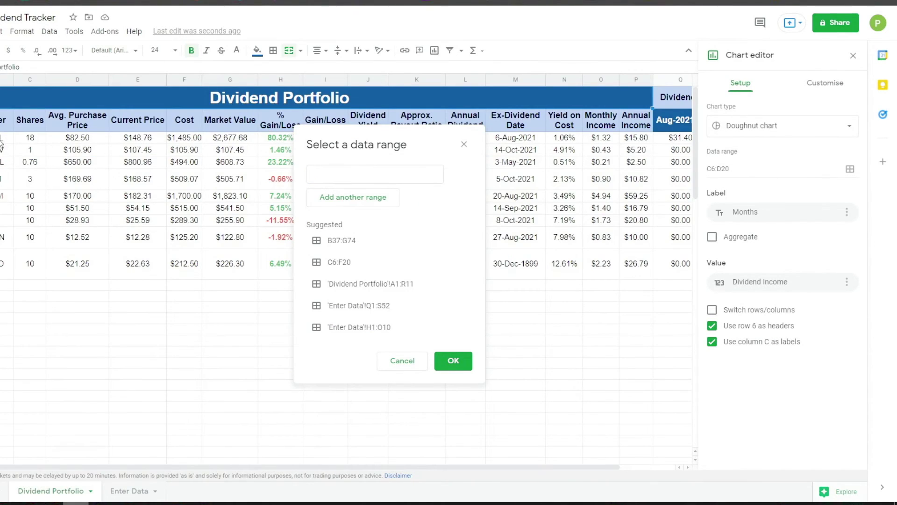
drag(2, 132, 6, 243)
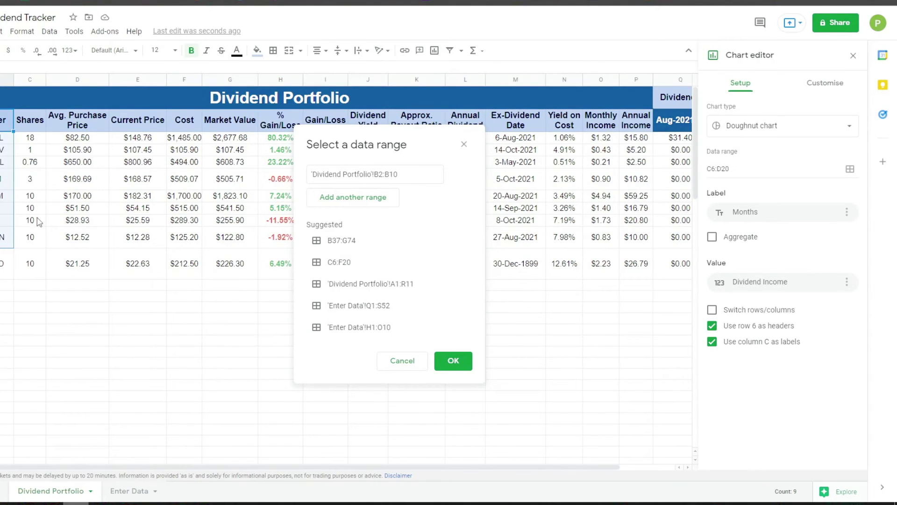
click(422, 176)
key(BackSpace)
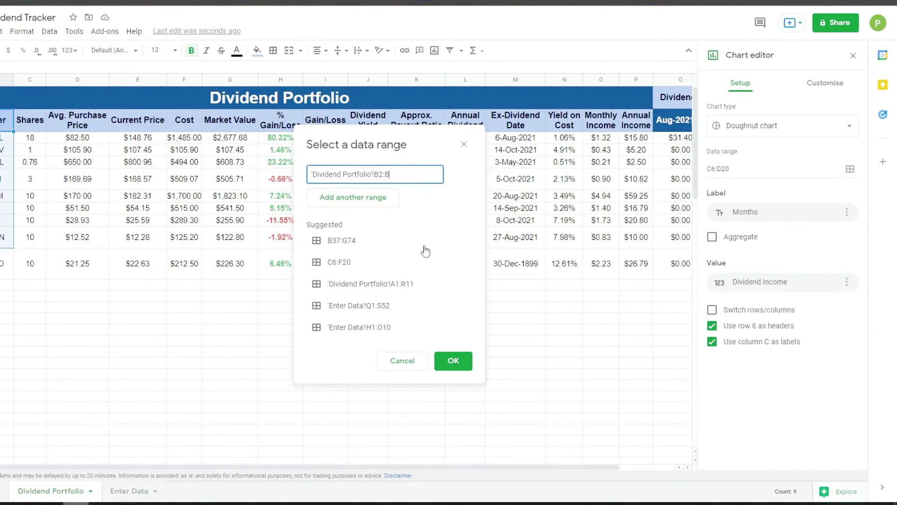
click(360, 197)
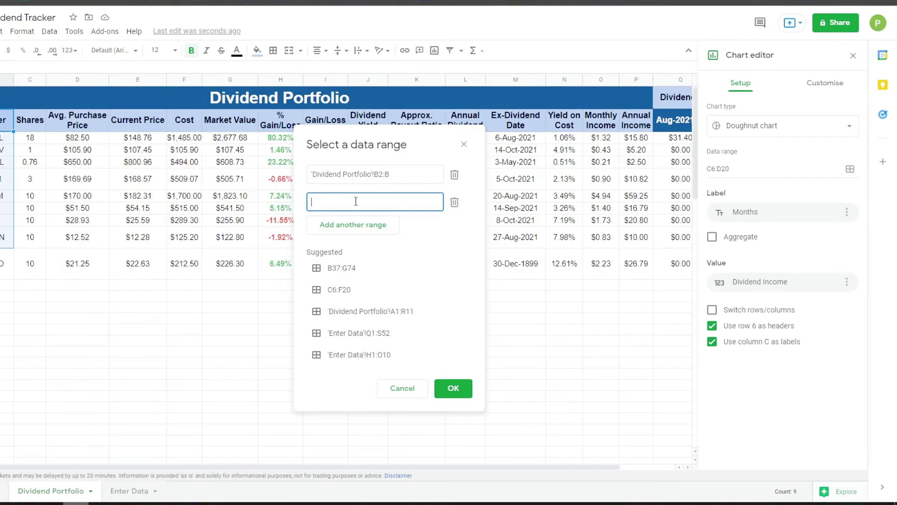
drag(238, 129, 231, 195)
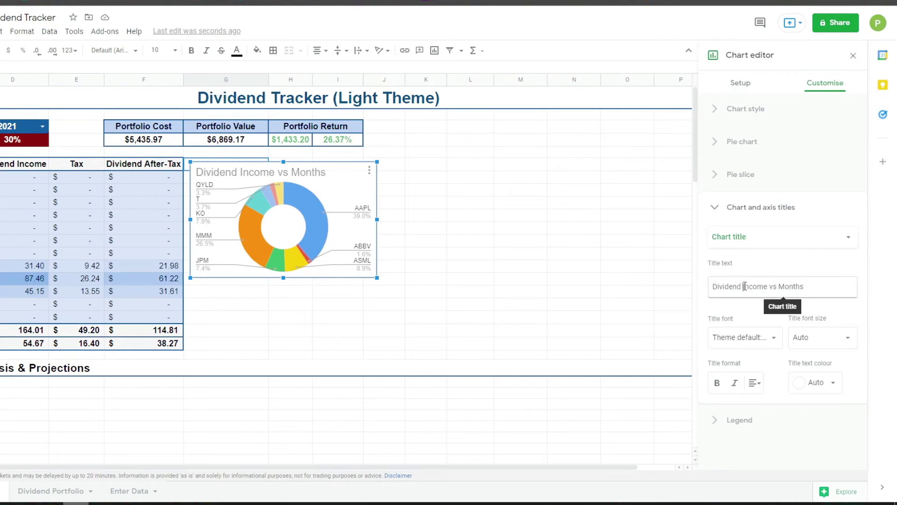
Title the doughnut chart Portfolio Value Breakdown and make the title bold, black and centred.
text(Portfolio Value Breakdown)
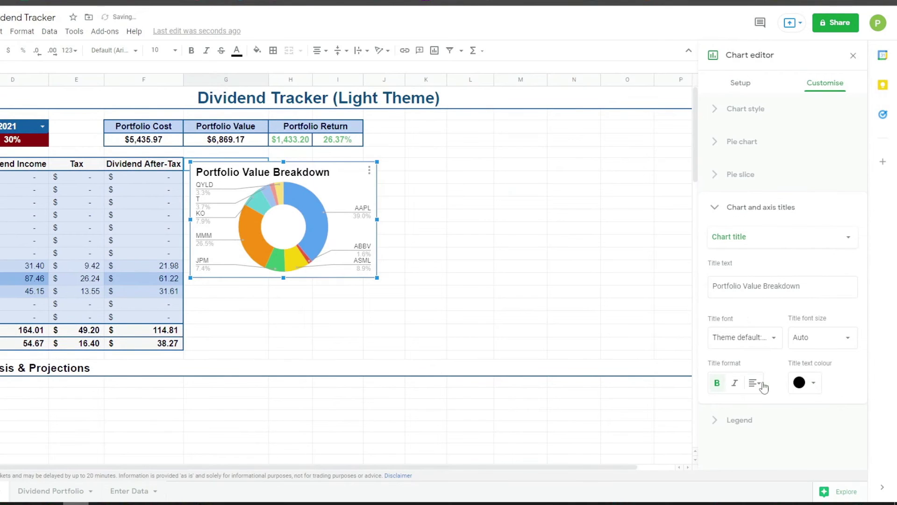
click(764, 387)
click(772, 403)
Move the doughnut chart next to the monthly dividend table and shrink it to fit columns G to I, rows 6 to 12.
drag(342, 177, 336, 172)
drag(371, 215, 363, 215)
drag(274, 273, 274, 245)
Insert a second chart on the Dashboard as an area chart and move it clear of the monthly dividend table.
click(205, 279)
click(1, 31)
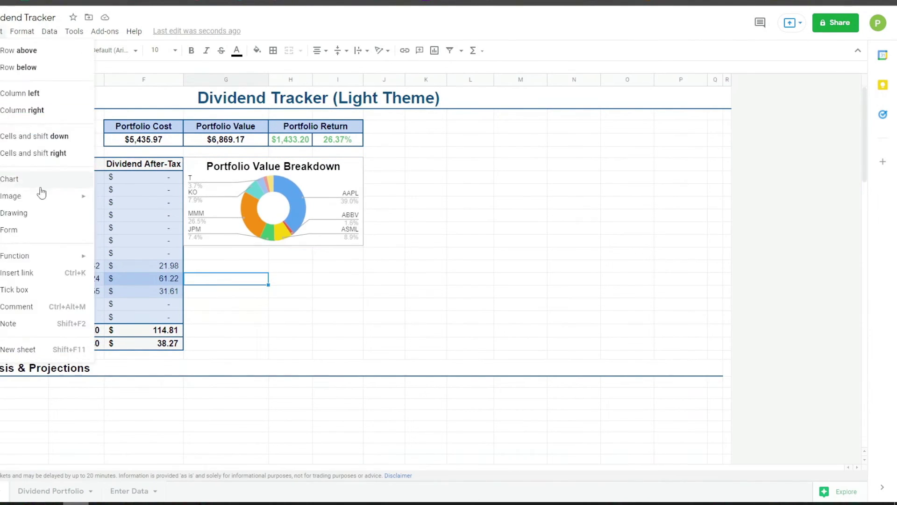
click(41, 179)
click(782, 126)
click(736, 320)
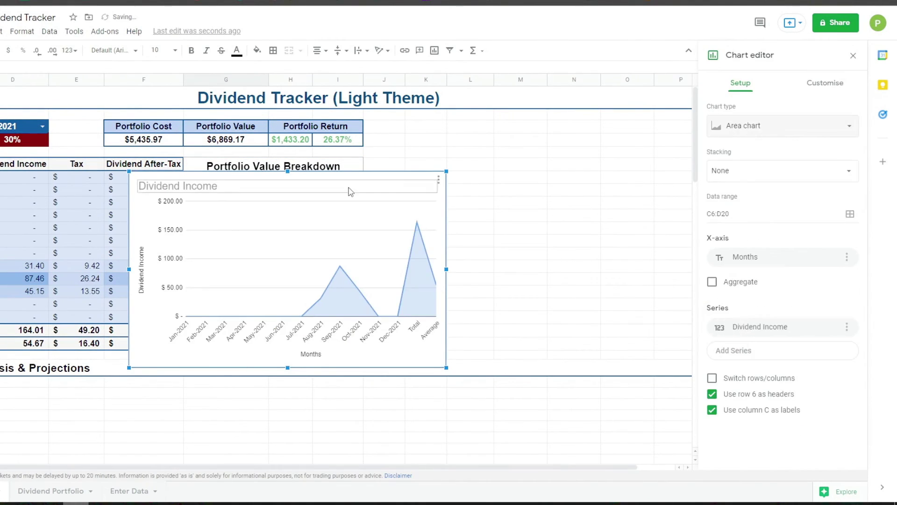
drag(350, 192, 459, 200)
Set the area chart's data range to C6:D18 to leave out the Total and Average rows.
click(850, 214)
key(BackSpace)
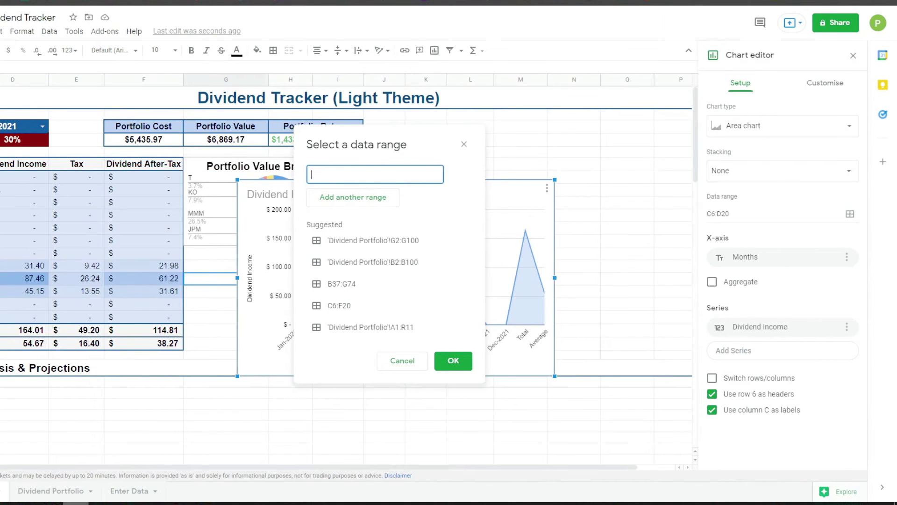
text(C6)
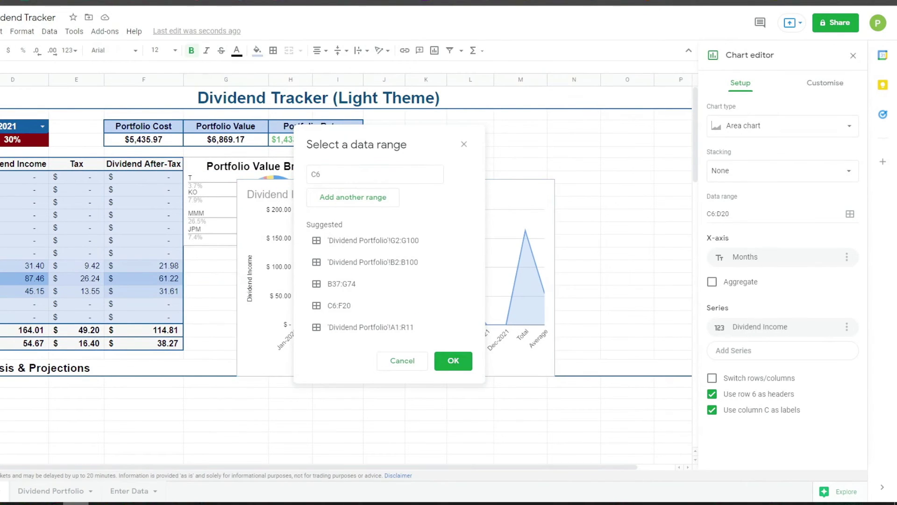
drag(5, 164, 34, 319)
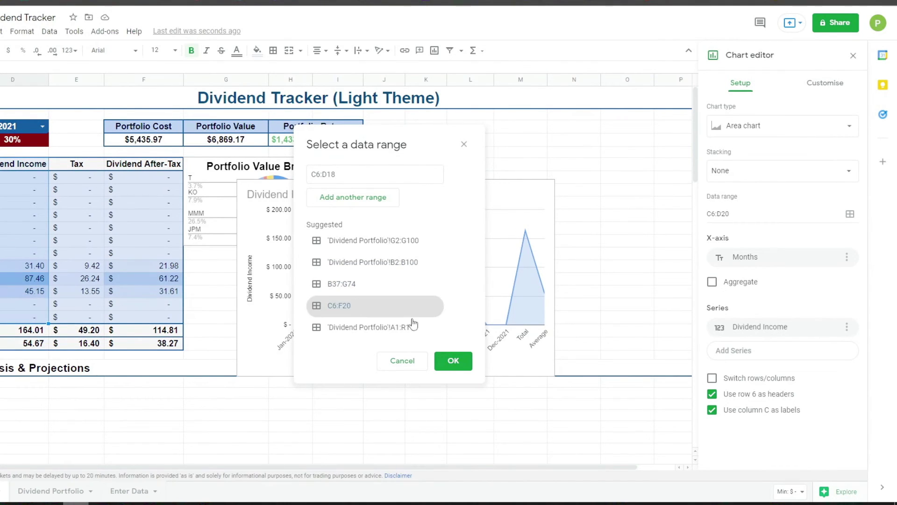
click(451, 360)
Title the area chart Dividend Income per Month and make the title bold, black and centred.
click(825, 83)
click(761, 141)
triple_click(748, 220)
text(Dividend Income per Month)
click(815, 316)
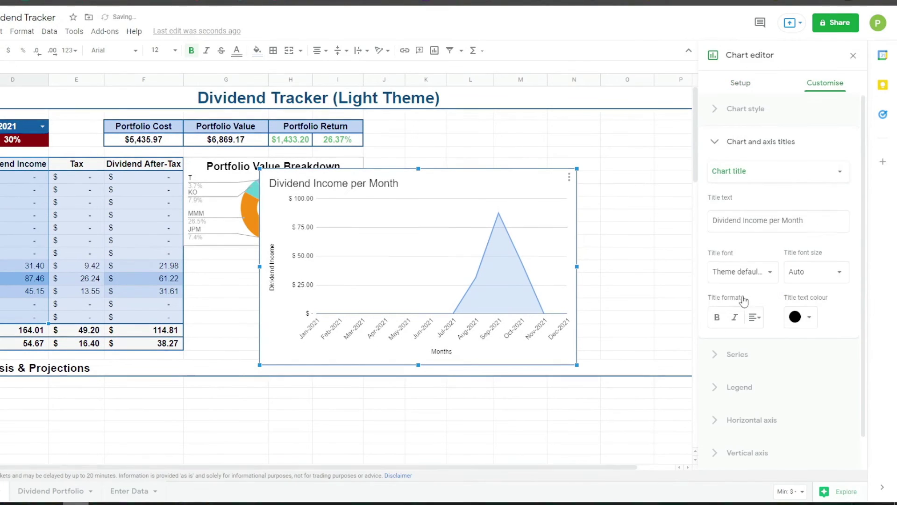
click(718, 316)
Add visible data points and a trend line to the area chart's Dividend Income series.
click(737, 355)
click(769, 272)
click(743, 316)
click(734, 365)
click(714, 362)
click(748, 272)
click(744, 311)
Remove the area chart's axis titles and close the chart editor.
click(760, 141)
click(776, 171)
click(770, 204)
key(BackSpace)
click(854, 55)
Place the area chart directly below the doughnut chart and resize it to span columns G to Q, ending beside the Average row.
drag(418, 169, 418, 247)
drag(509, 256, 433, 256)
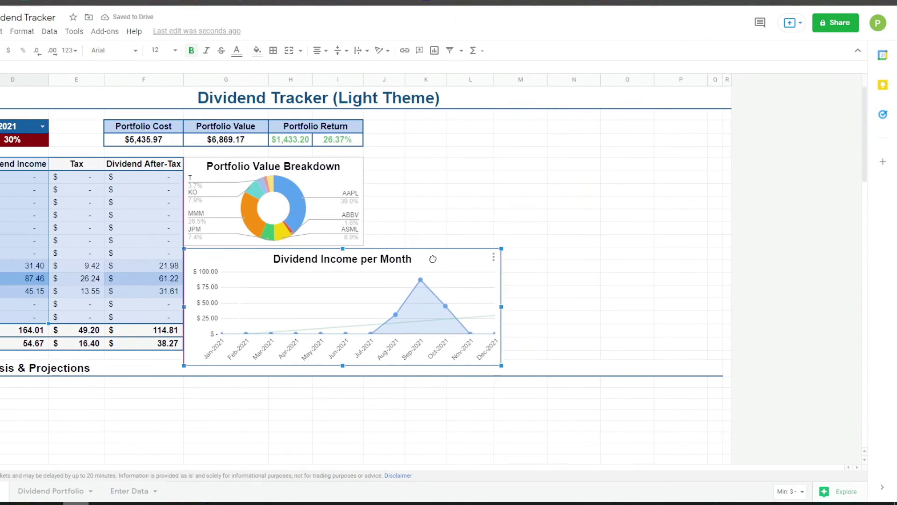
drag(500, 306, 723, 304)
drag(455, 363, 455, 351)
Insert a column chart on the Dashboard and set its first data range to the portfolio's Ticker column, 'Dividend Portfolio'!B2:B.
click(426, 152)
click(124, 136)
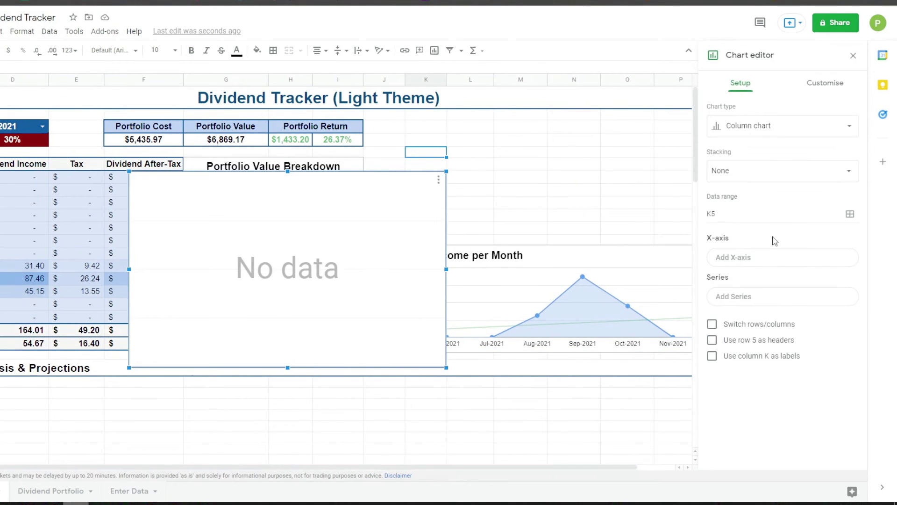
click(832, 213)
click(850, 214)
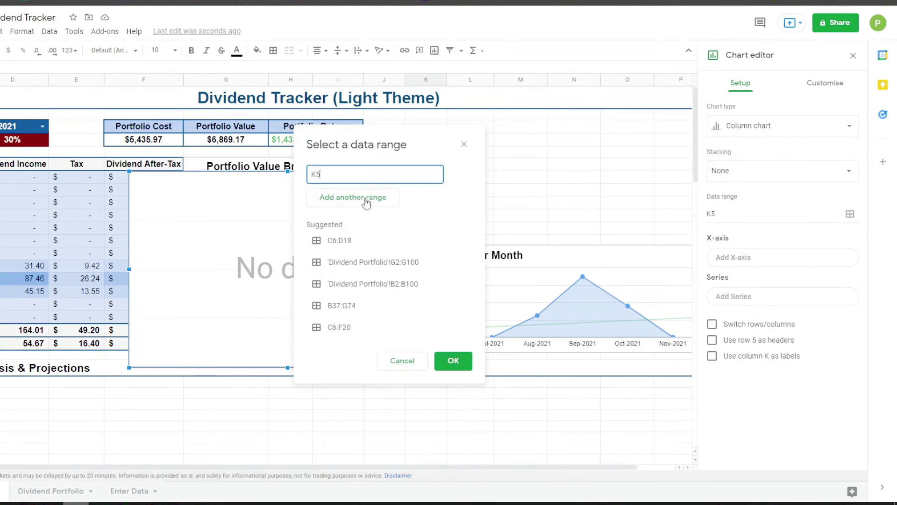
key(BackSpace)
click(37, 491)
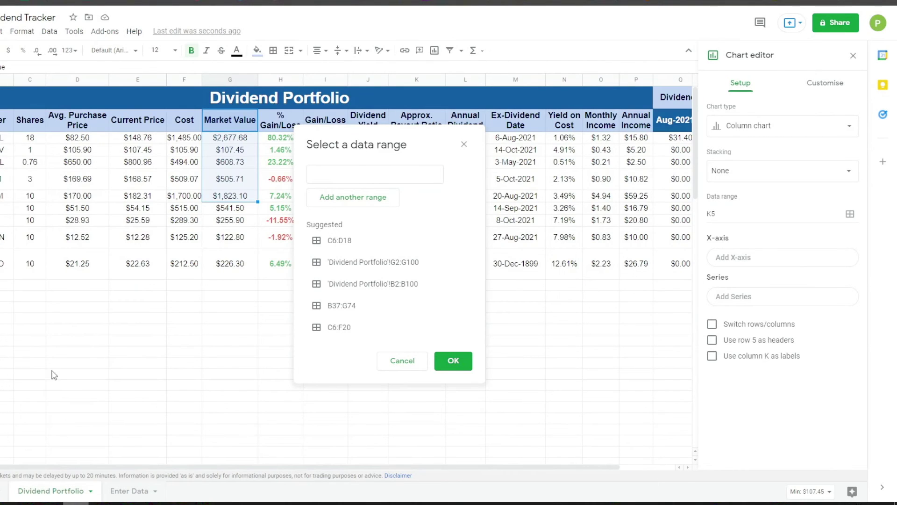
drag(2, 133, 4, 211)
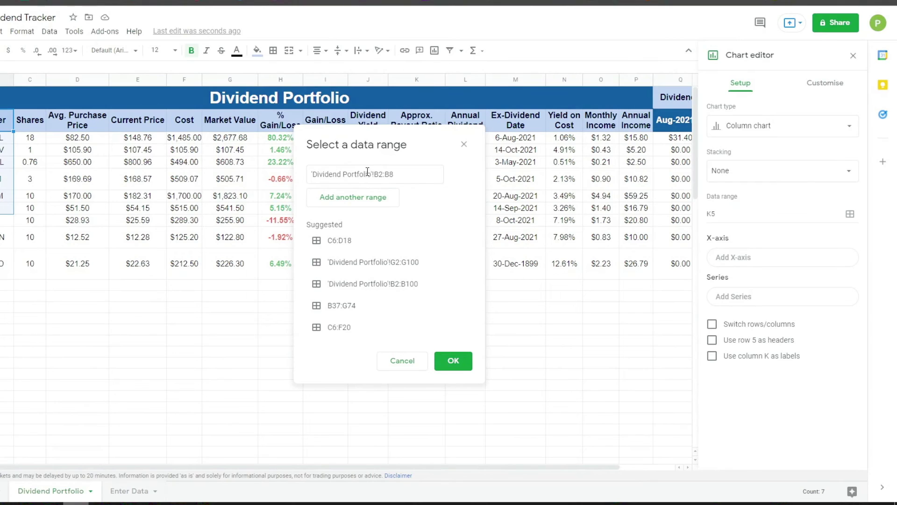
click(399, 177)
key(BackSpace)
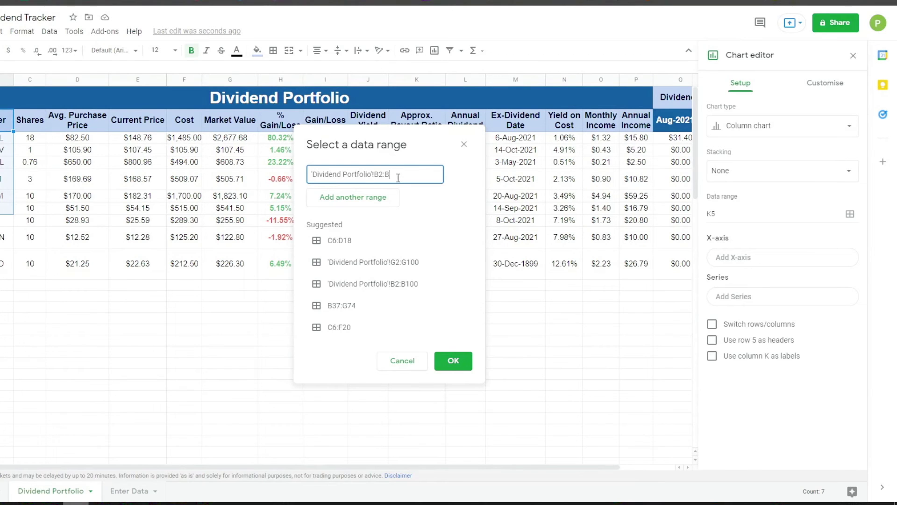
Add the portfolio's 2021 dividend income column, R2:R100, as the column chart's second data range and apply the ranges.
click(351, 200)
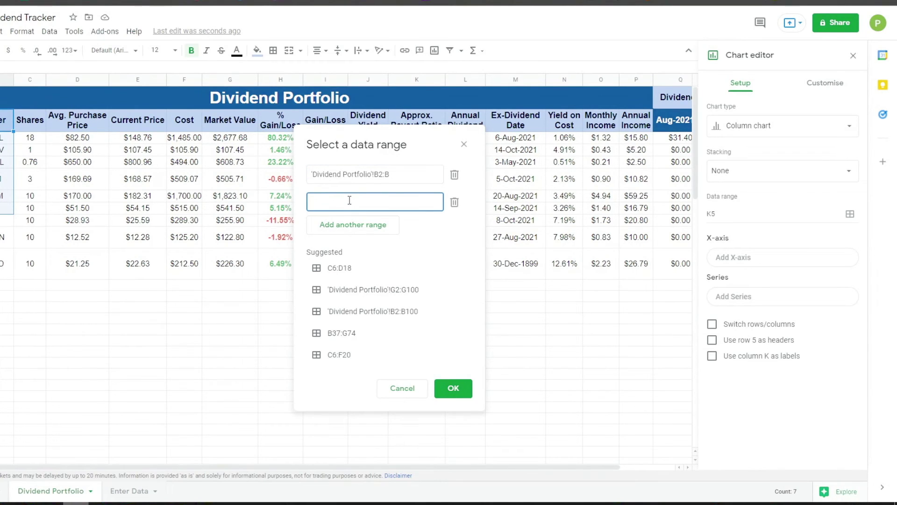
scroll(585, 228, right, 1)
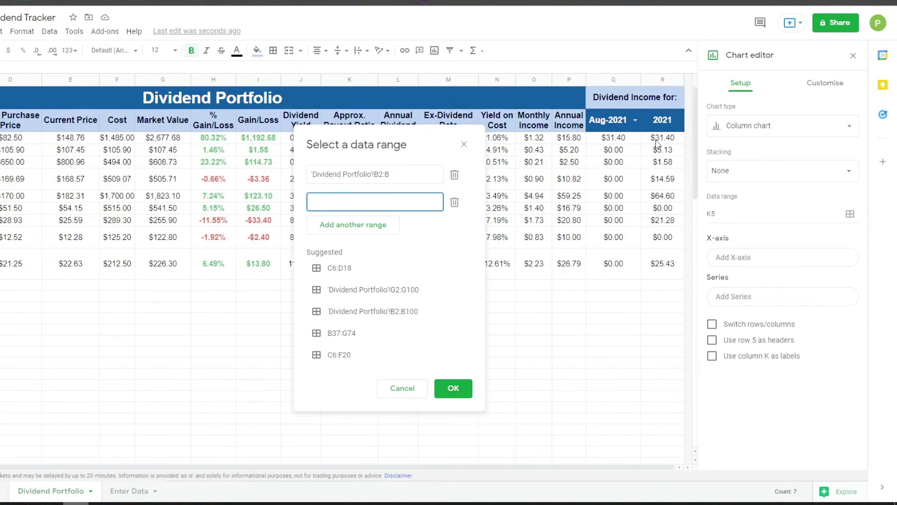
drag(666, 128, 663, 268)
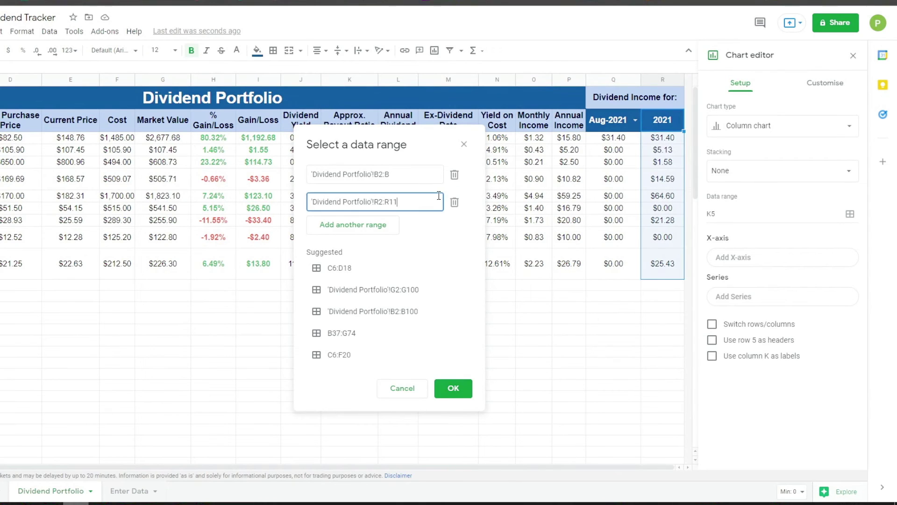
click(453, 388)
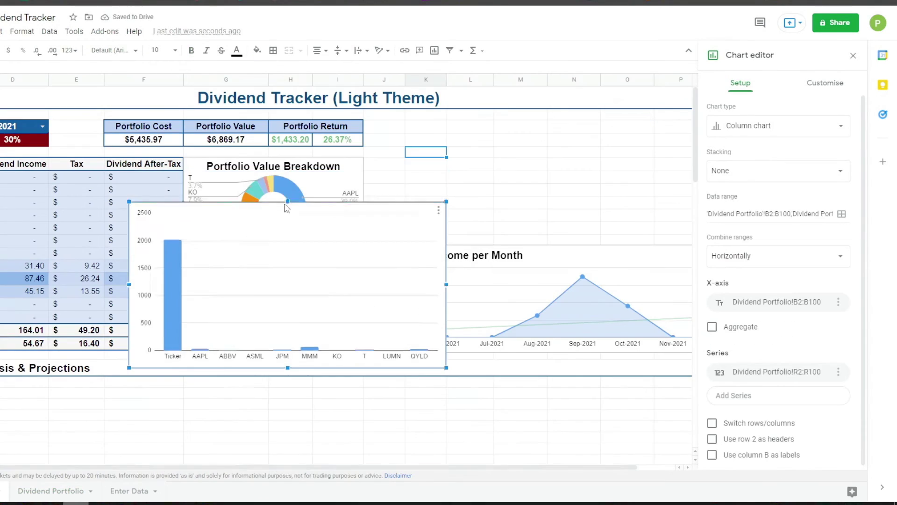
Title the column chart Dividend Income Breakdown and make the title bold, black and centred.
click(825, 82)
click(760, 141)
click(793, 221)
text(Dividend Income Breakdown)
click(811, 318)
click(717, 317)
click(754, 317)
Colour the Dividend Income Breakdown columns green and close the chart editor.
click(773, 337)
click(738, 354)
click(740, 272)
click(853, 55)
Place the Dividend Income Breakdown chart beside the doughnut chart, above the area chart, and resize it to span columns J to Q.
drag(539, 139, 576, 103)
drag(681, 83, 611, 118)
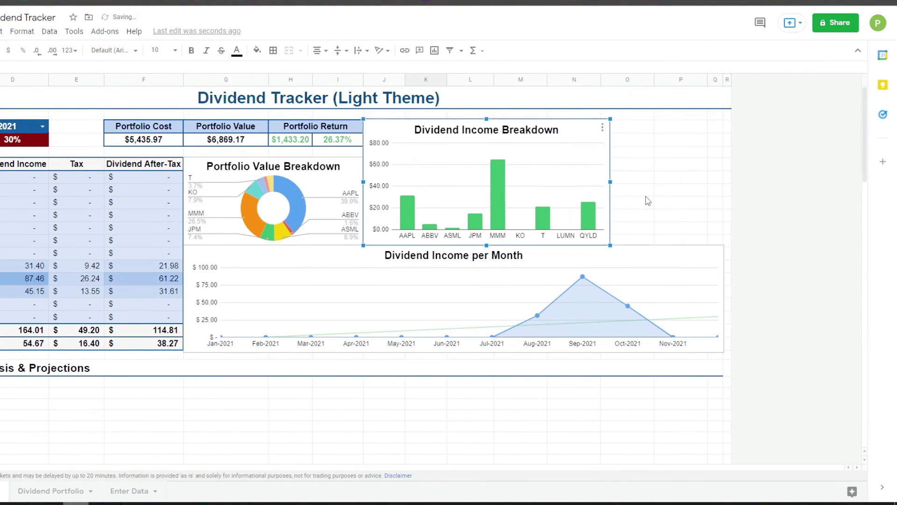
drag(611, 181, 724, 182)
click(532, 93)
Insert a combo chart under the Dividend Analysis & Projections heading.
scroll(92, 347, down, 4)
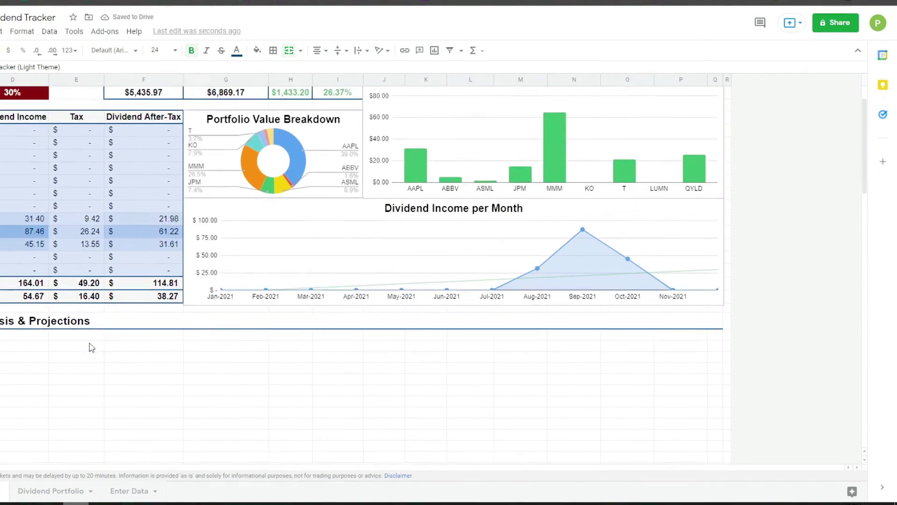
scroll(91, 347, down, 1)
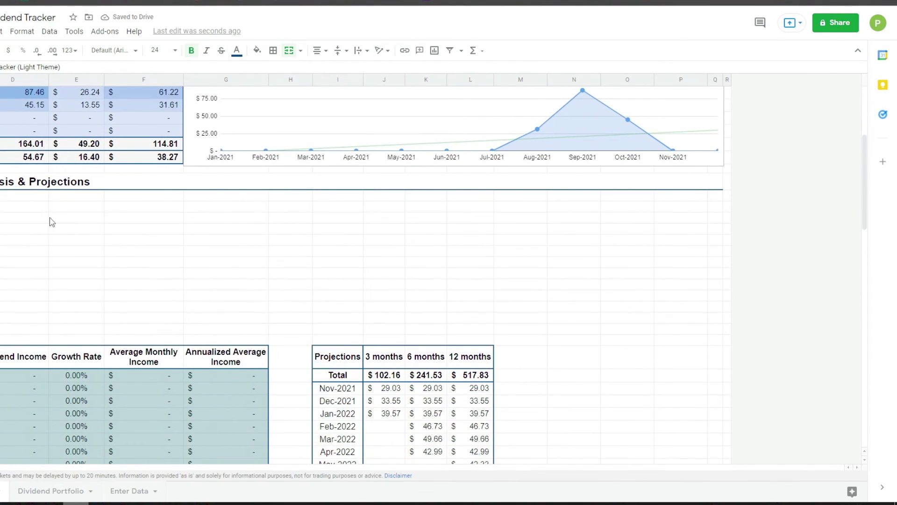
click(1, 198)
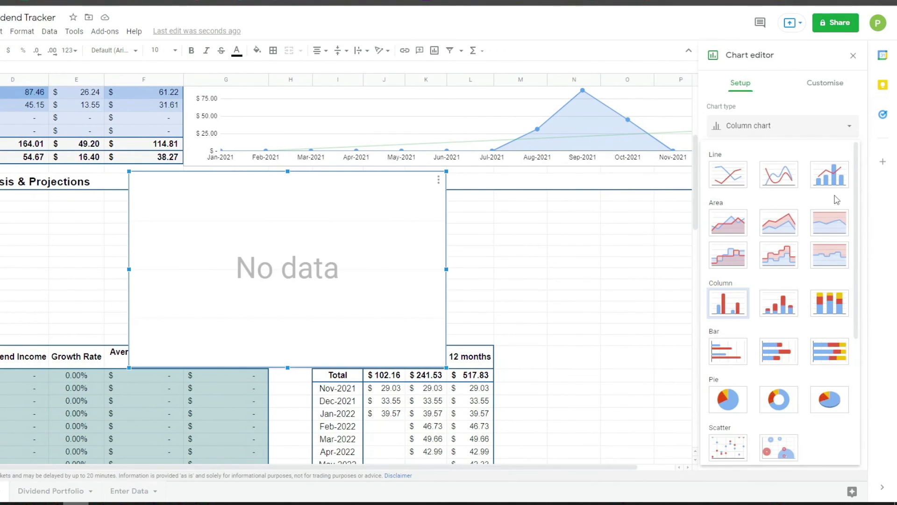
click(830, 177)
Set the combo chart's first data range to the Month column, C37:C.
click(850, 213)
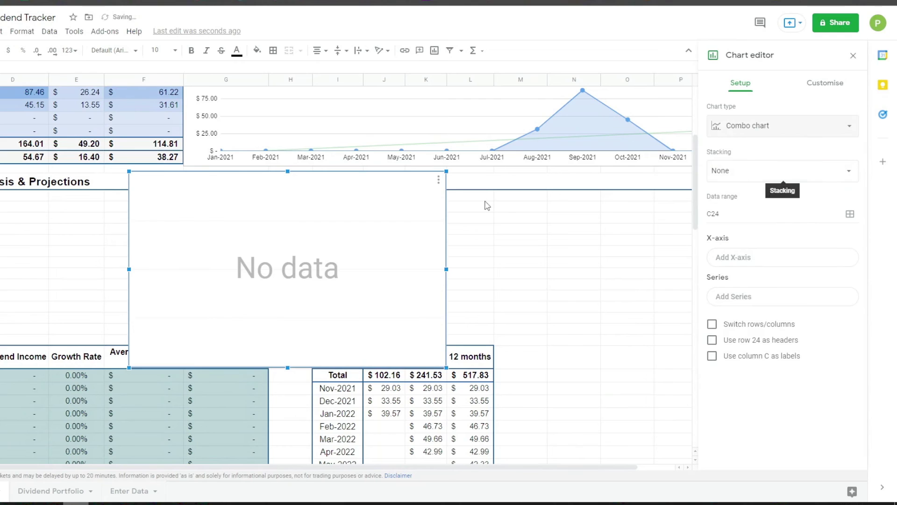
key(ctrl+a)
key(BackSpace)
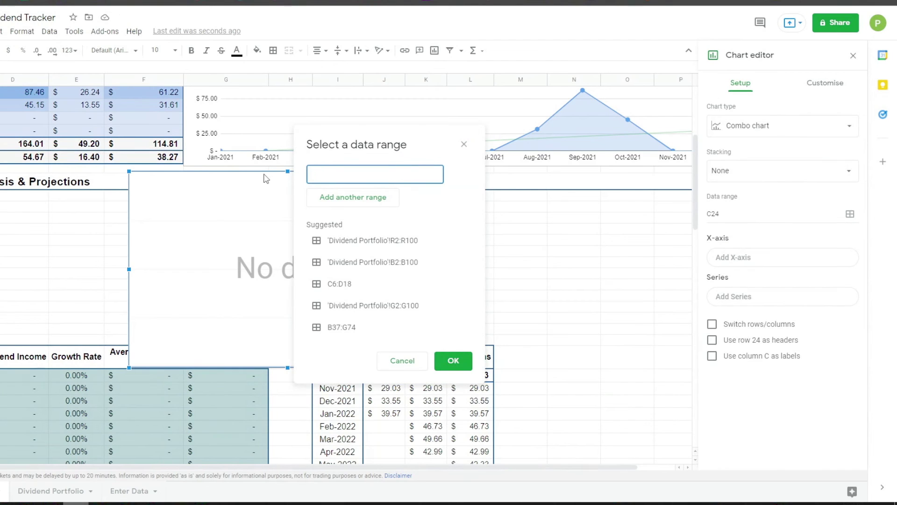
click(2, 360)
scroll(1, 360, down, 1)
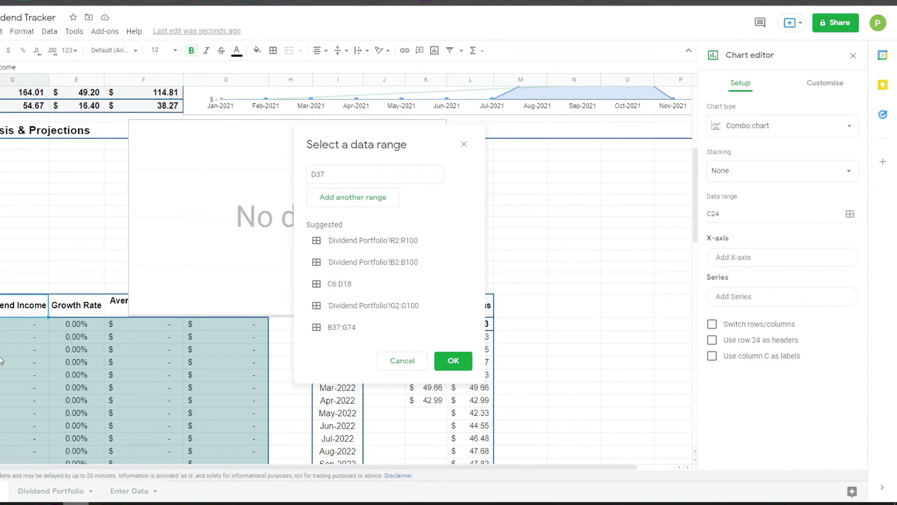
drag(0, 305, 0, 387)
click(378, 175)
key(BackSpace)
key(BackSpace)
click(370, 200)
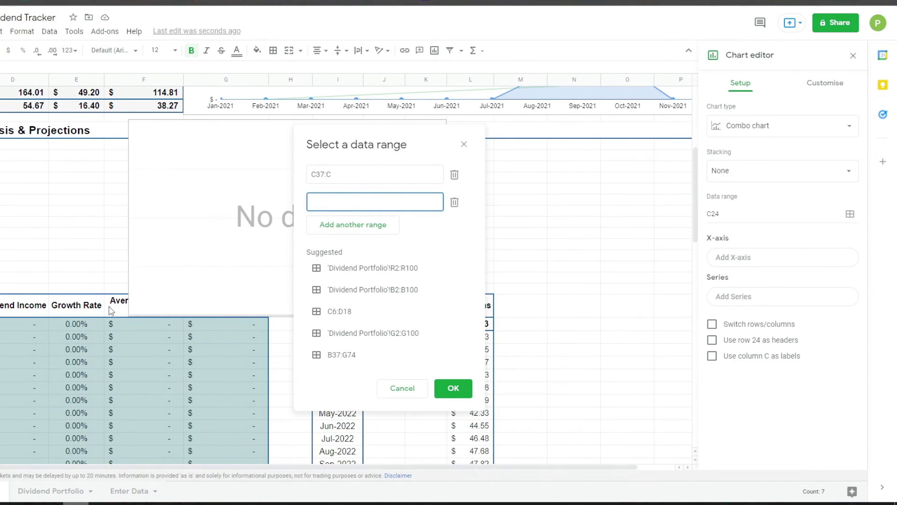
Add the Average Monthly Income column F37:F and the Dividend Income column from D37 as further data ranges and apply them.
drag(113, 312, 115, 401)
click(373, 203)
key(BackSpace)
key(BackSpace)
click(370, 225)
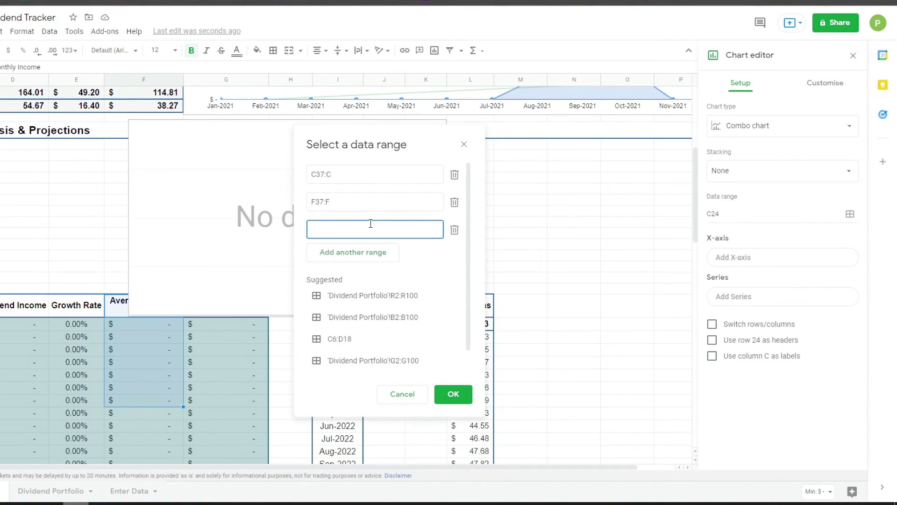
drag(26, 311, 31, 378)
click(453, 394)
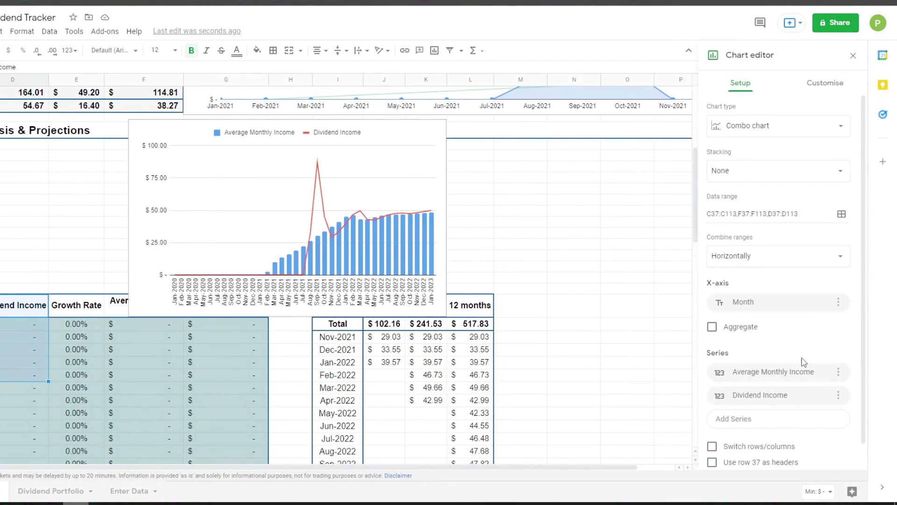
Colour the combo chart's Average Monthly Income columns dark teal.
click(825, 83)
click(752, 210)
click(767, 239)
click(743, 317)
click(778, 264)
Colour the combo chart's Dividend Income line bright green and give it visible data points.
click(766, 204)
click(767, 254)
click(743, 317)
click(769, 206)
click(743, 394)
click(723, 435)
Make the combo chart's legend bold and black, and place the chart directly under the section heading, spanning columns C to L.
click(749, 177)
click(743, 208)
click(717, 346)
click(853, 56)
drag(290, 206, 250, 244)
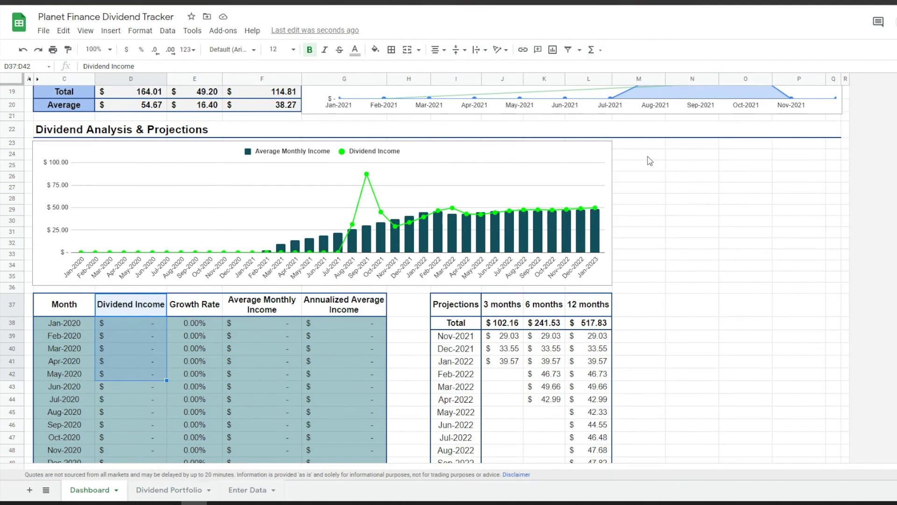
Insert a column chart from cell M24 and set its first data range to the projection months, I39:I50.
click(647, 157)
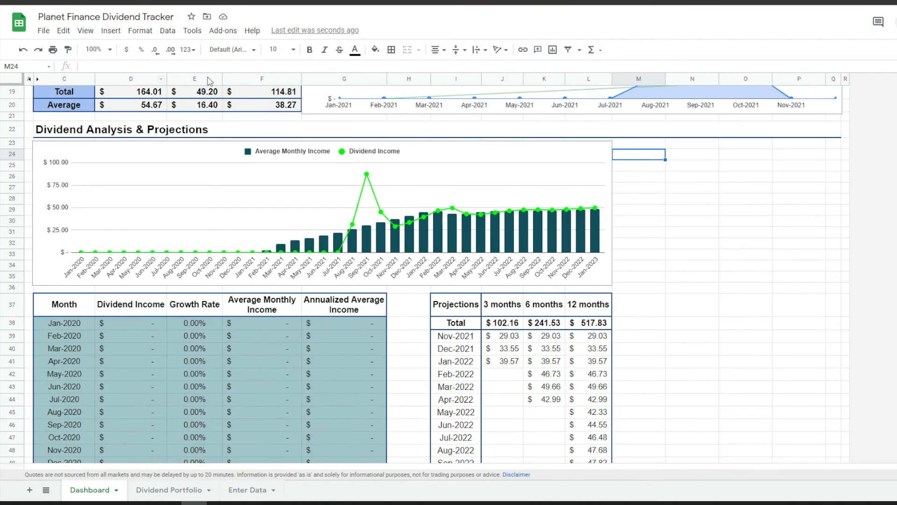
click(111, 30)
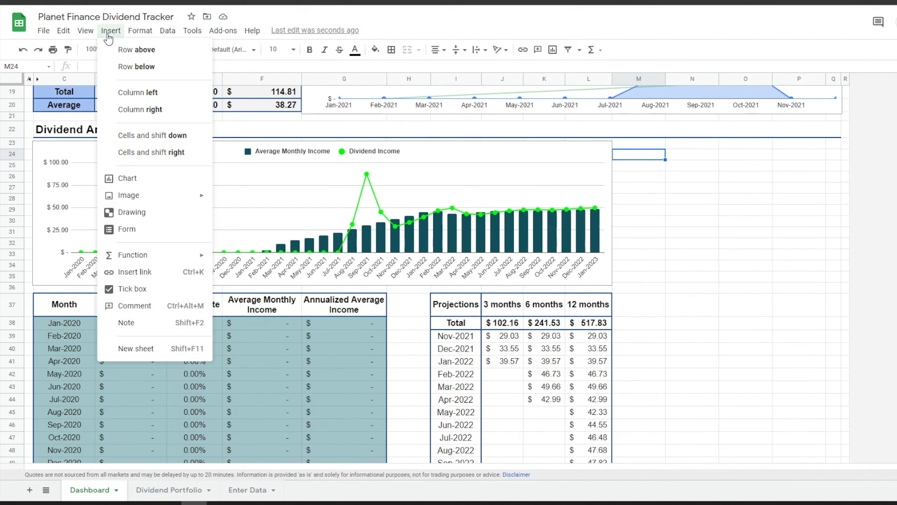
click(162, 181)
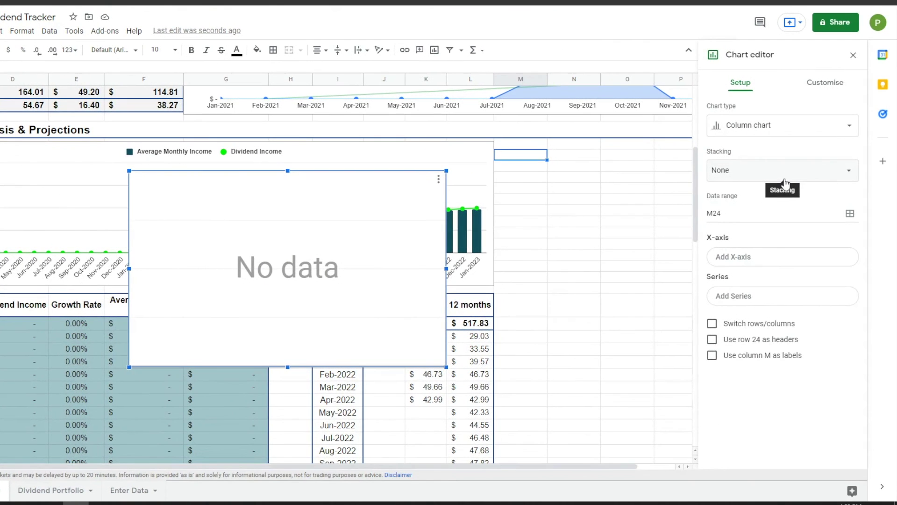
click(850, 213)
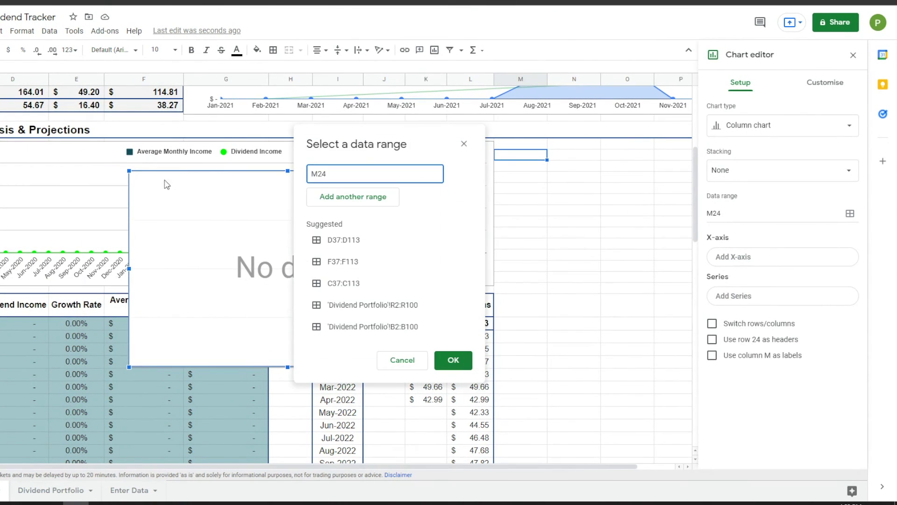
drag(565, 175, 518, 175)
key(BackSpace)
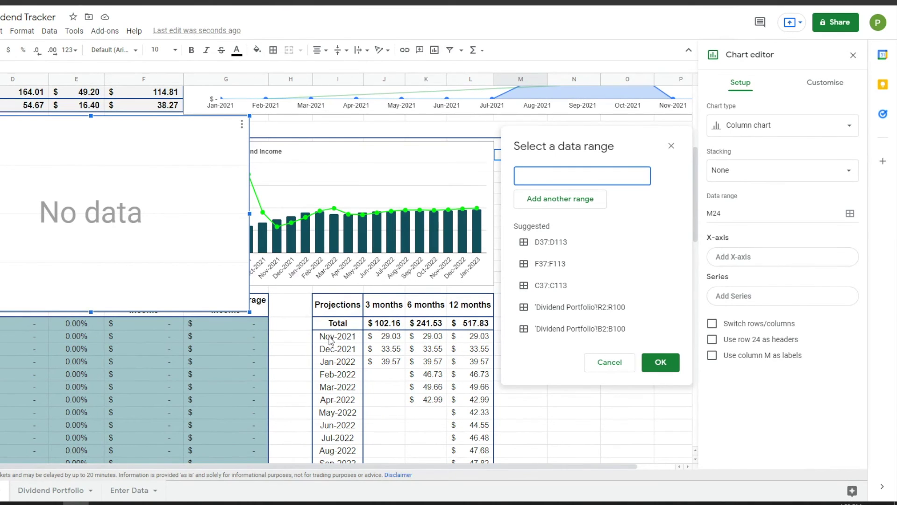
drag(339, 339, 346, 397)
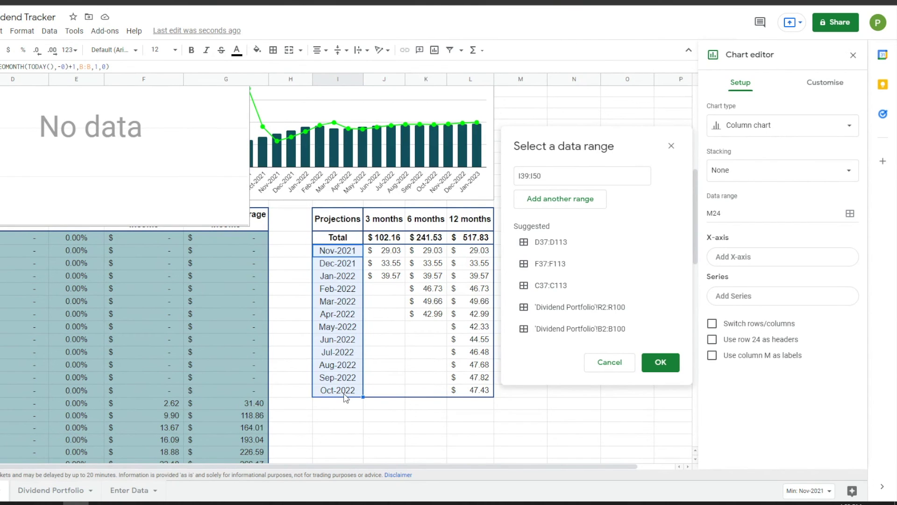
Add the 12-month projections L39:L50 as a data range, use the months as the X-axis and remove the surplus series.
click(551, 202)
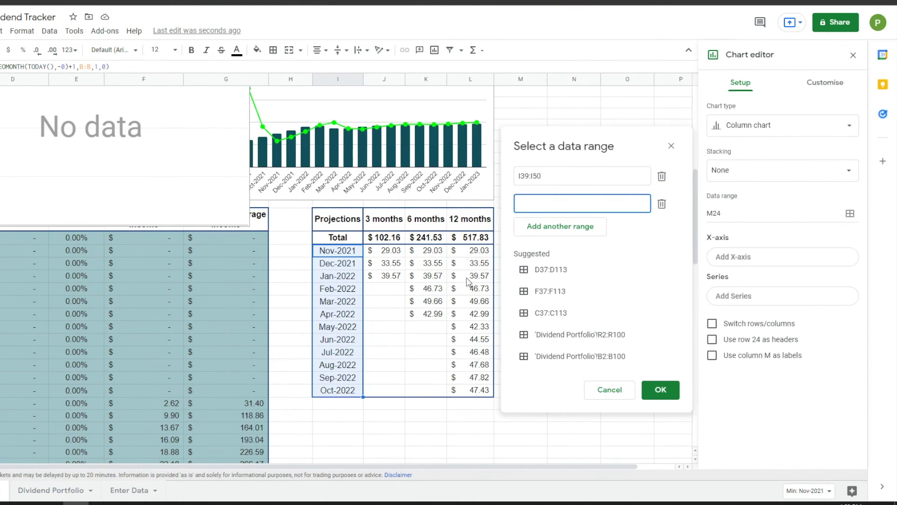
drag(473, 255, 470, 390)
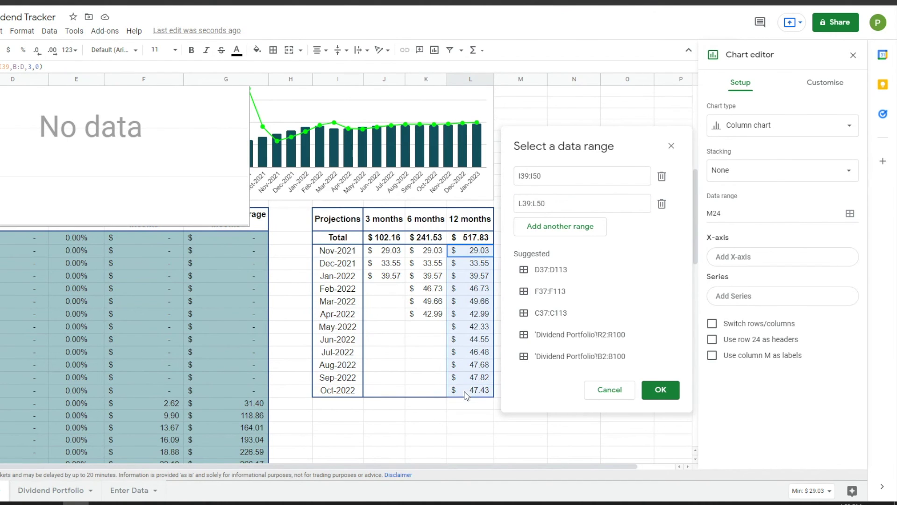
click(661, 389)
click(776, 302)
click(757, 331)
click(839, 372)
click(809, 392)
Title the projection chart 12-month Dividend Income Projection and make the title bold and black.
click(826, 82)
click(761, 141)
click(776, 221)
text(12-month Dividend Income Projection)
click(721, 191)
click(717, 317)
Colour the 12-month projection chart's columns purple.
click(769, 142)
click(743, 175)
click(812, 376)
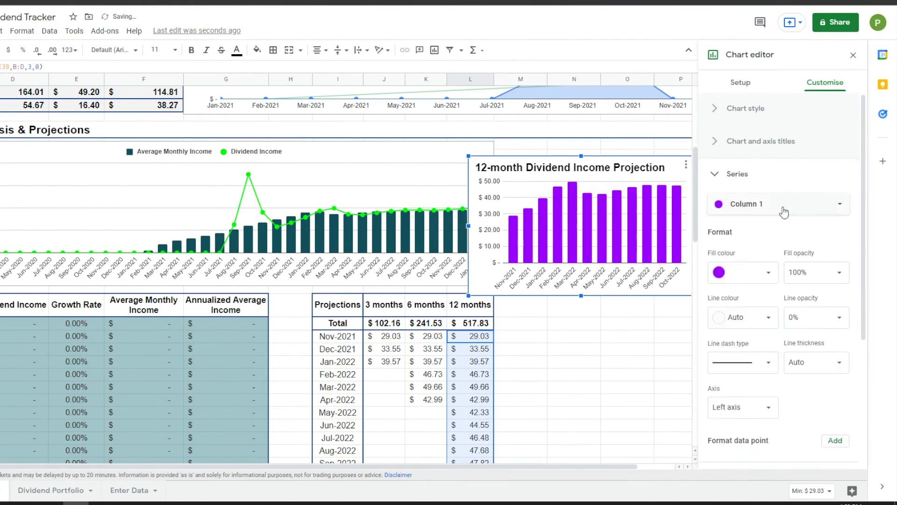
Add a linear trend line to the 12-month projection series with the custom label To the moon.
click(713, 221)
click(758, 296)
triple_click(781, 410)
text(T)
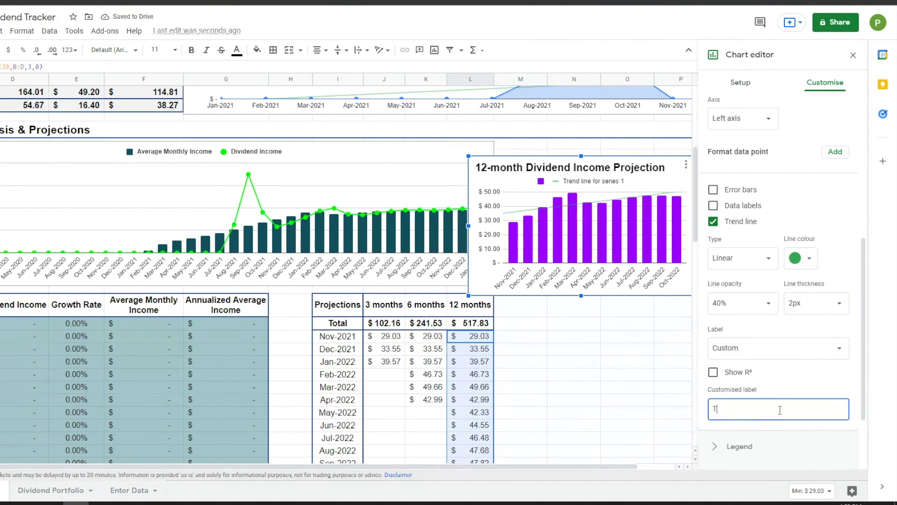
text(o the moon)
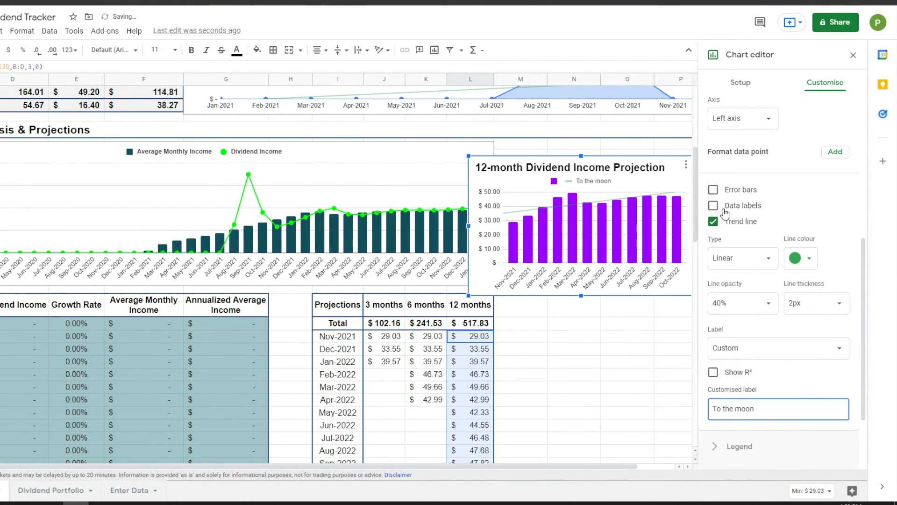
Close the chart editor and fit the 12-month projection chart beside the combo chart, spanning columns M to Q.
click(852, 55)
drag(654, 179, 679, 165)
drag(608, 282, 607, 285)
Insert a new chart on the Dashboard, place it beneath the 12-month projection chart and make it a column chart.
click(539, 312)
scroll(539, 312, down, 1)
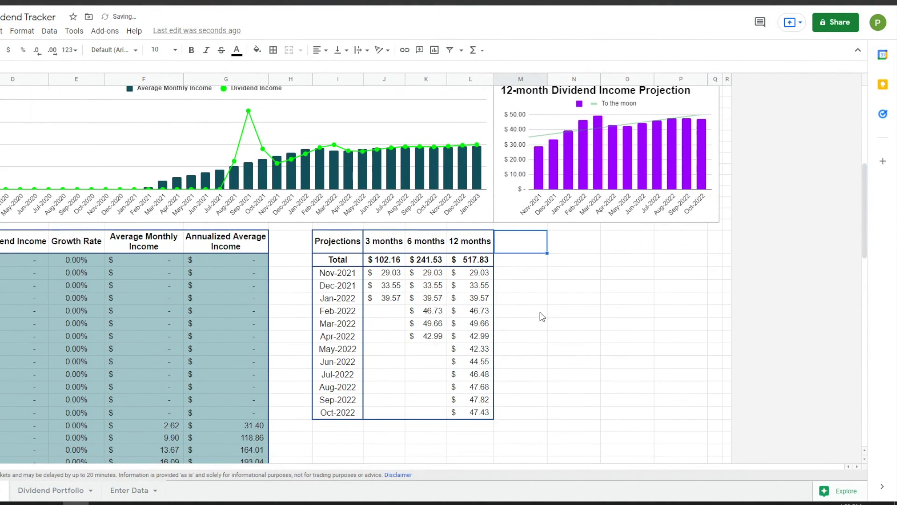
click(0, 31)
click(28, 173)
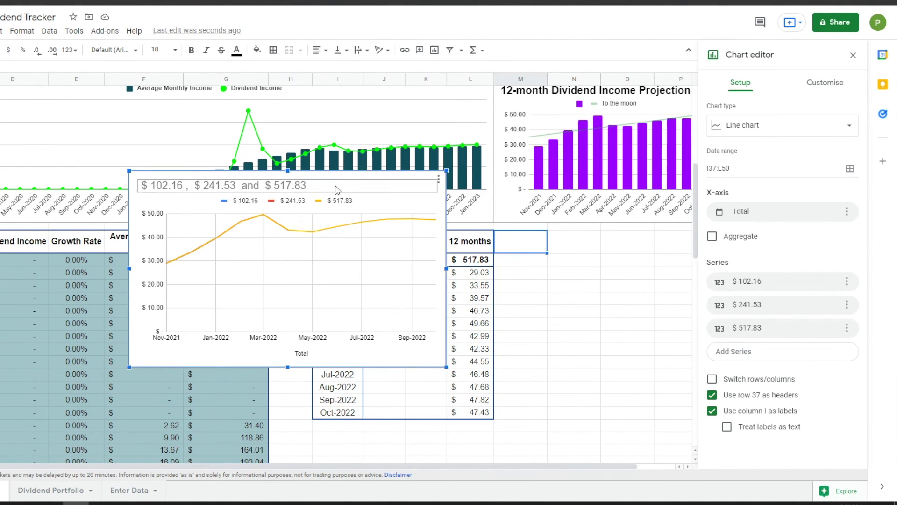
drag(336, 192, 549, 252)
click(783, 125)
Replace the new column chart's data range with the Dividend Portfolio sheet's ticker column, B2:B.
click(841, 215)
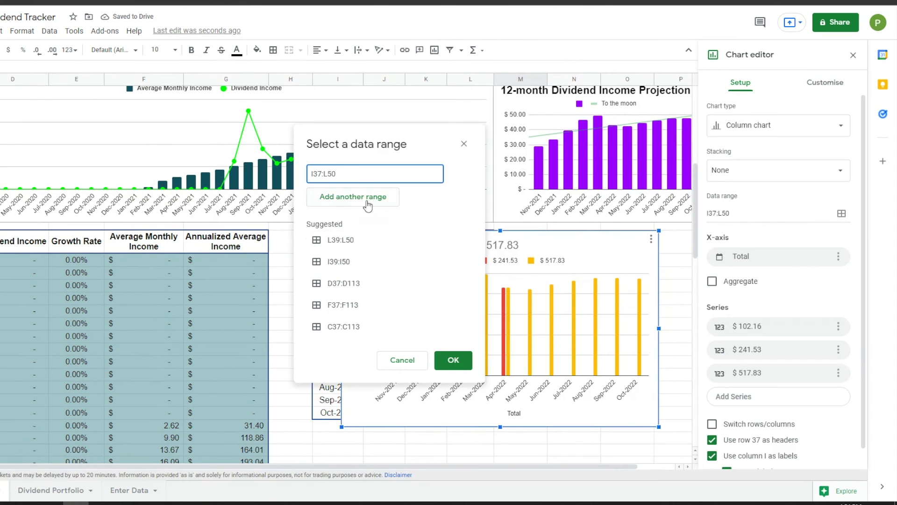
key(BackSpace)
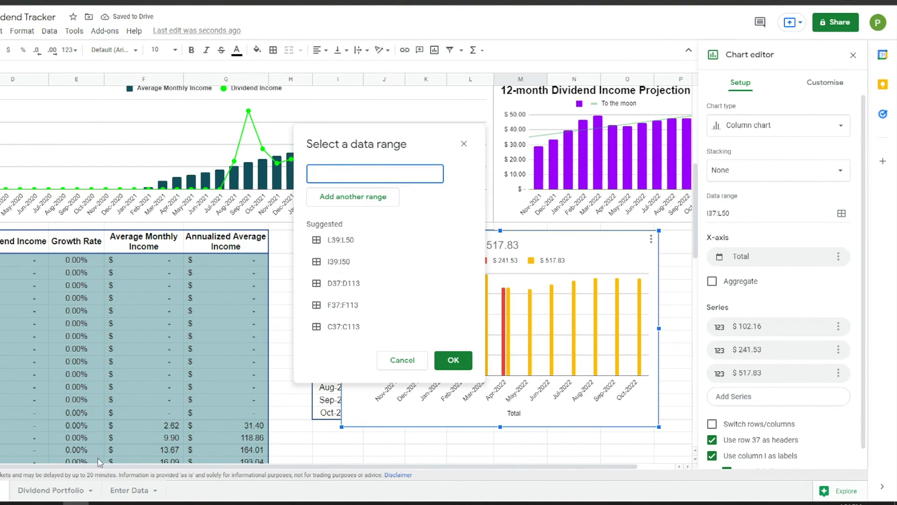
click(42, 491)
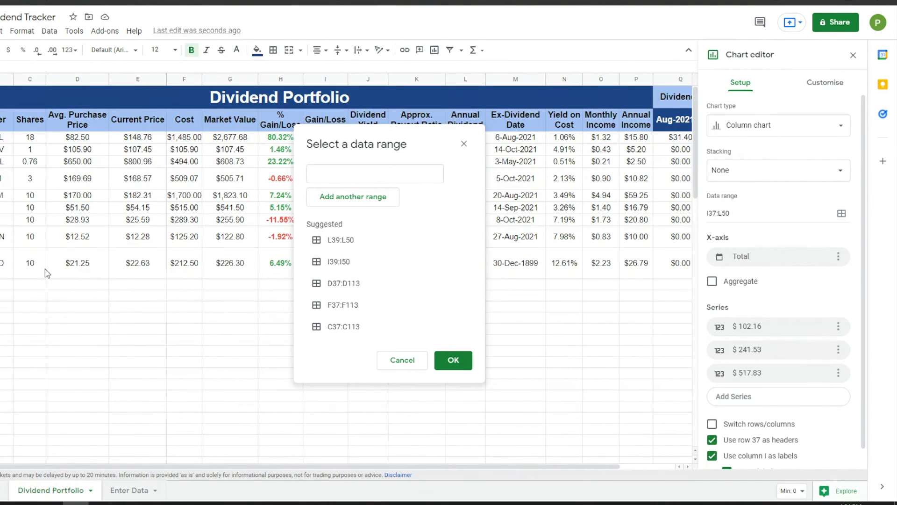
drag(7, 136, 7, 219)
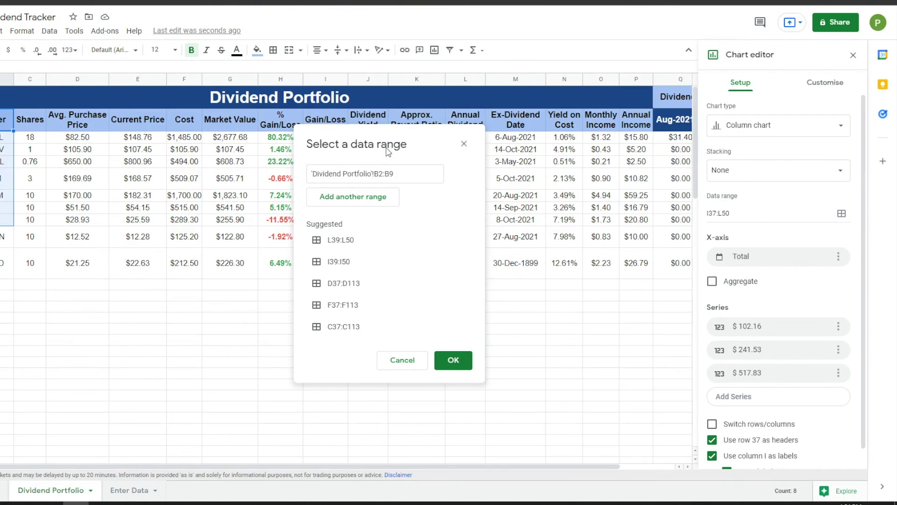
Add the Dividend Portfolio's Yield on Cost range N2:N and its Dividend Yield column from J2 down to the chart data, and apply the ranges.
click(374, 196)
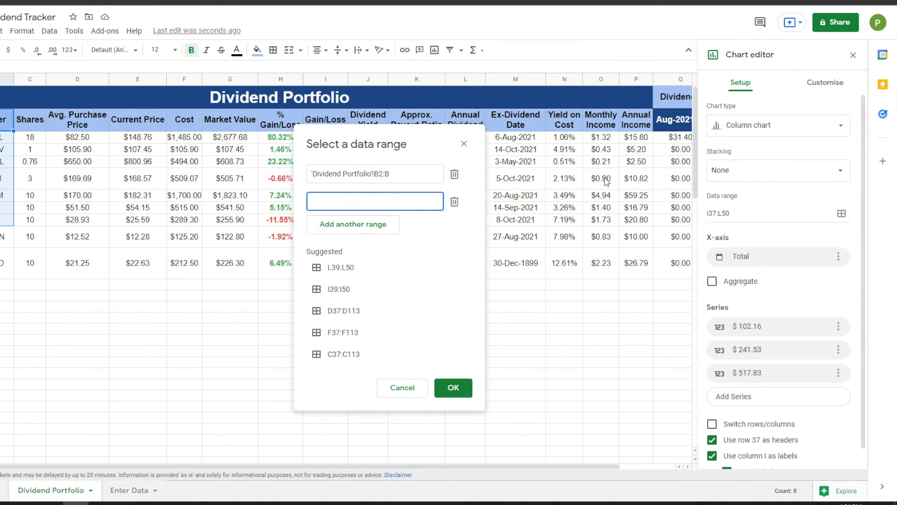
drag(565, 122, 554, 268)
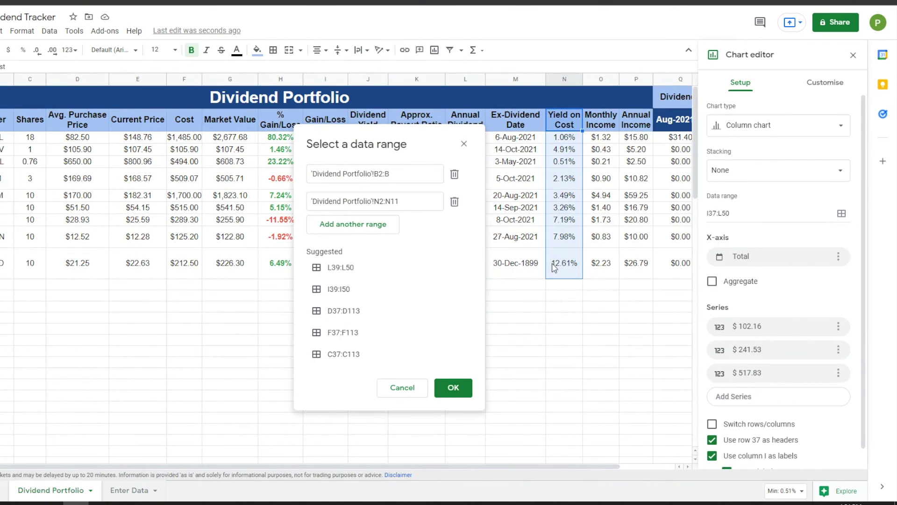
click(403, 201)
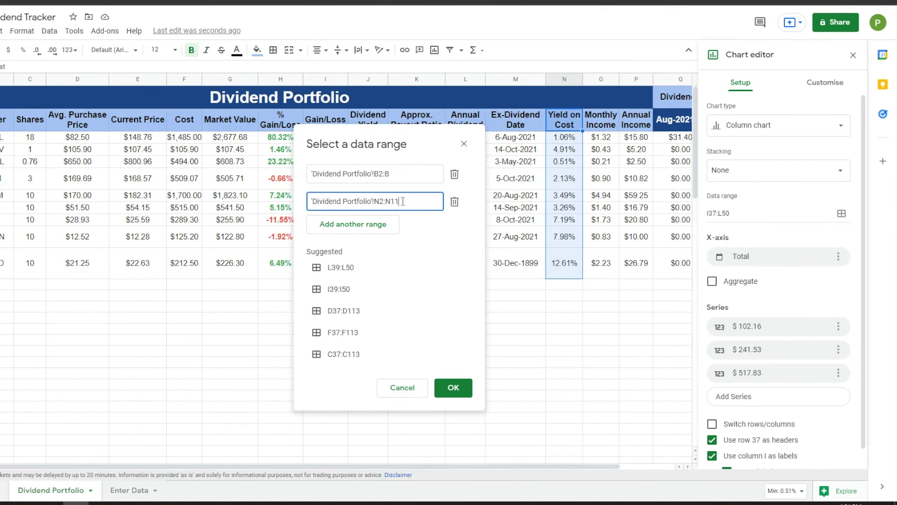
click(363, 233)
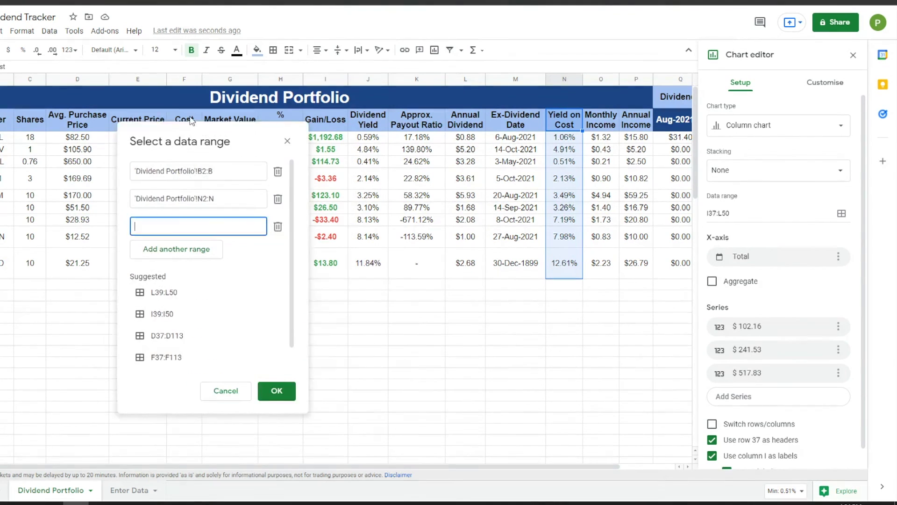
drag(365, 129, 364, 222)
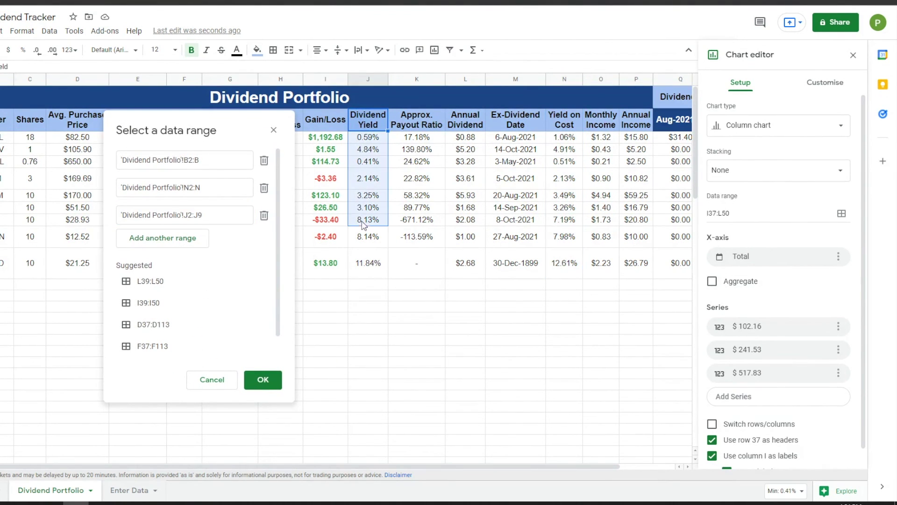
click(262, 381)
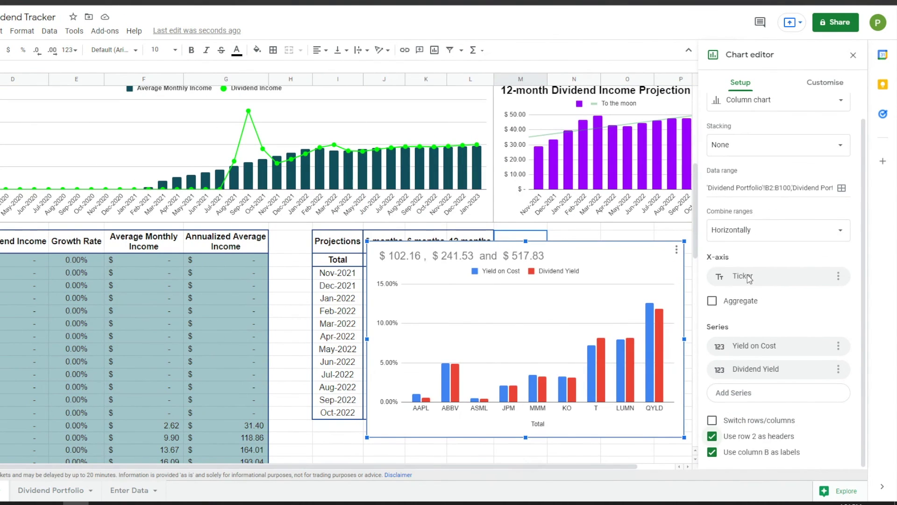
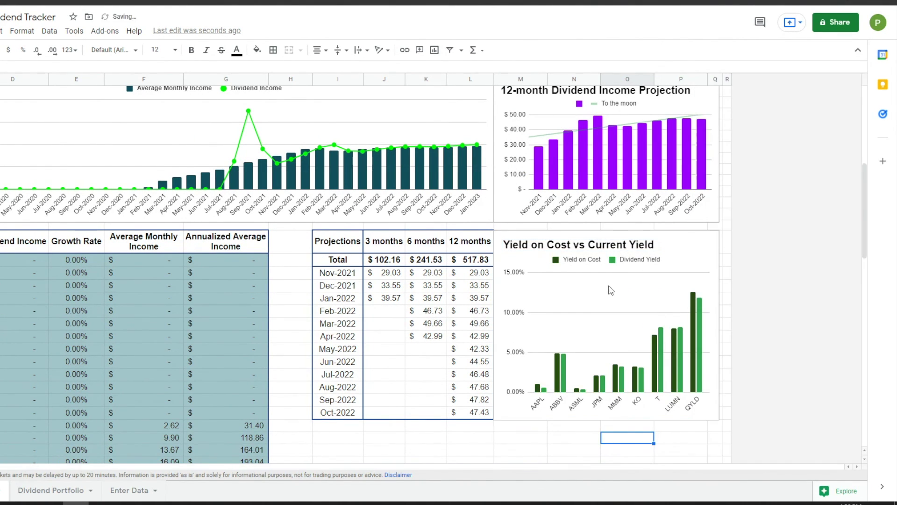
Insert a new chart on the Dashboard, starting from empty cell I52 beneath the Projections table.
scroll(609, 288, down, 3)
click(332, 328)
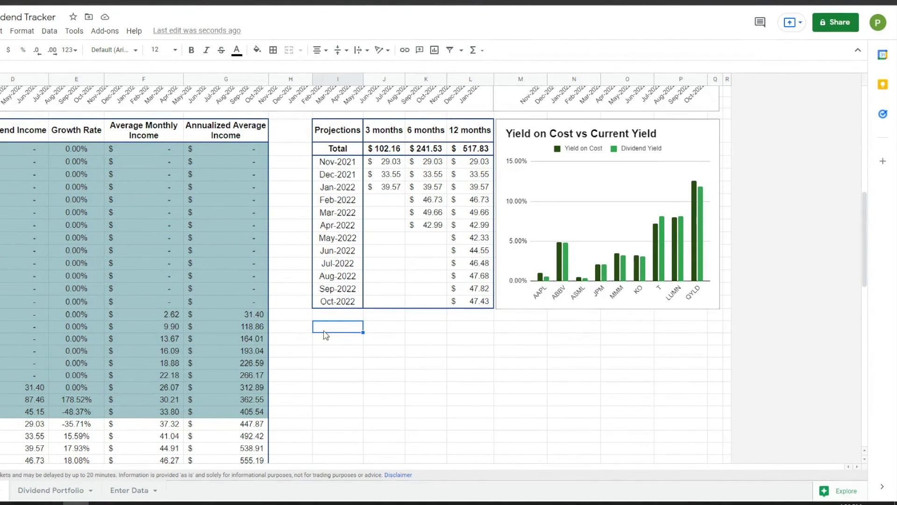
click(2, 30)
click(28, 178)
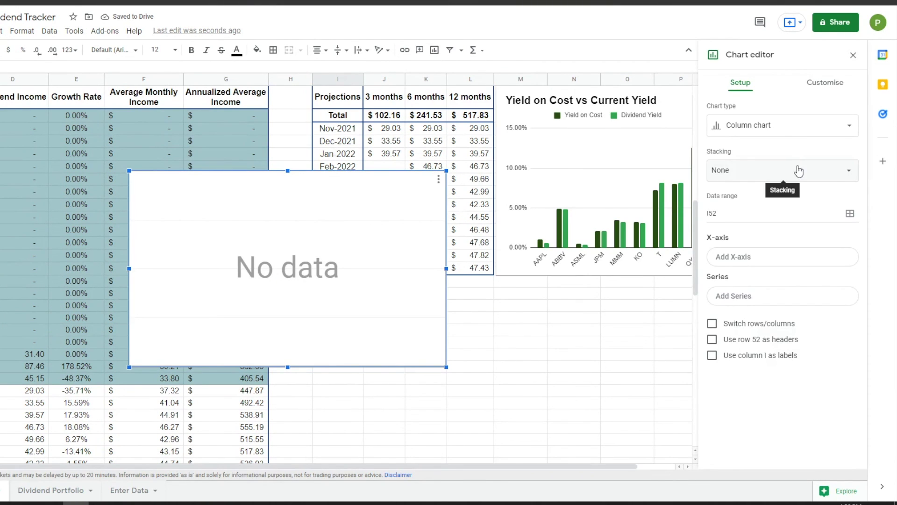
Replace the new chart's data range with the Dashboard's Month range C37:C, add the Dividend Income range D37:D and apply both.
click(850, 213)
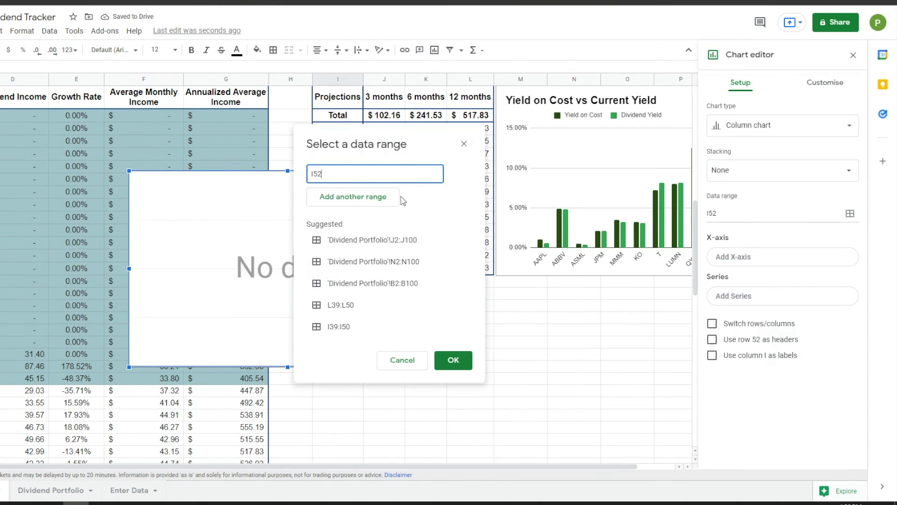
drag(362, 176, 304, 179)
key(BackSpace)
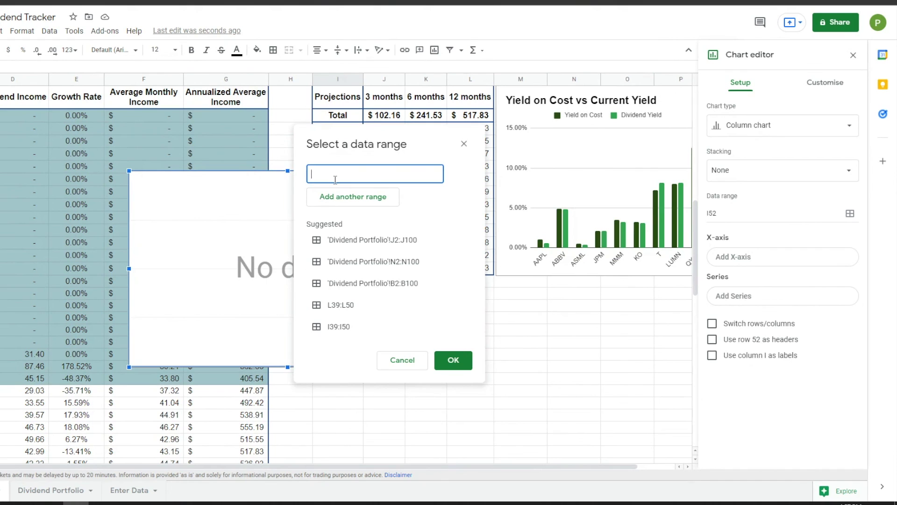
drag(0, 98, 0, 281)
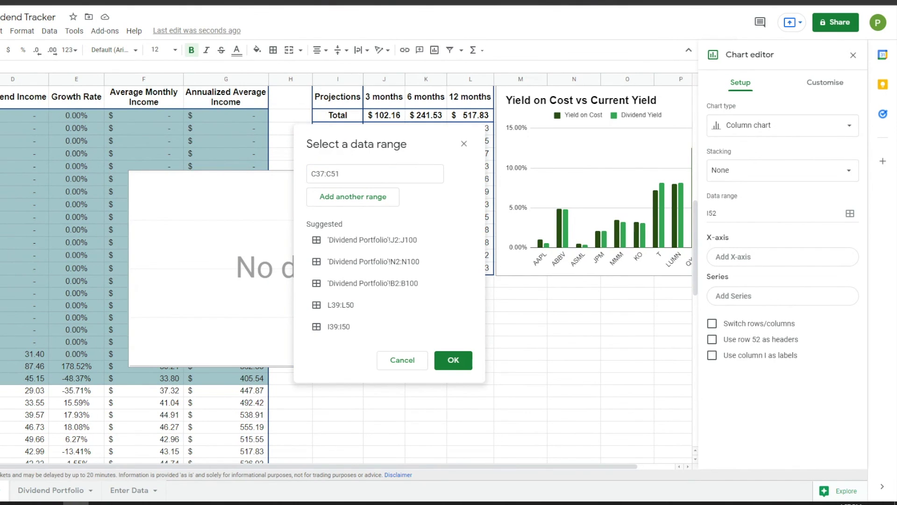
click(371, 176)
key(BackSpace)
key(BackSpace)
click(358, 200)
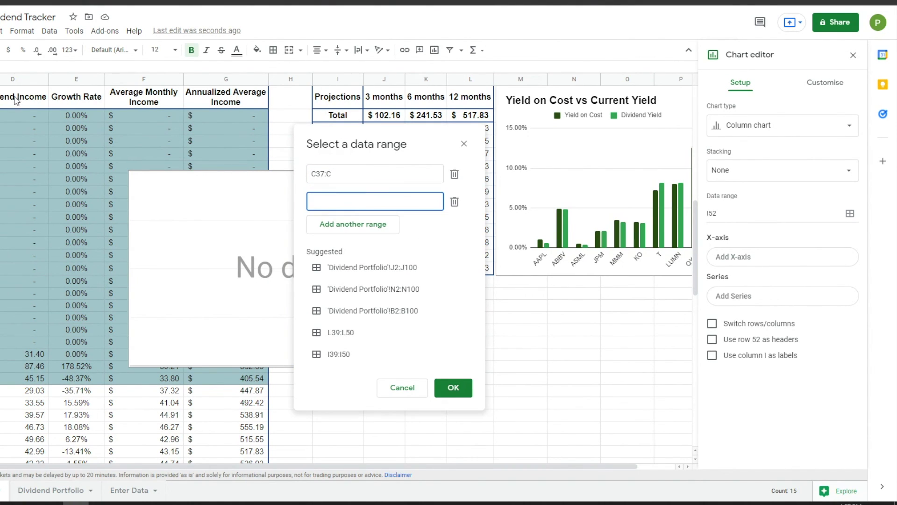
text(D37:D)
click(453, 387)
Move the new chart beneath the Projections table and title it "Total Dividend Income Projection".
drag(327, 201, 472, 307)
click(760, 438)
click(825, 82)
click(760, 141)
click(767, 219)
text(Total Dividend Income Projection)
key(Return)
Give the Dividend Income series a trendline with the custom label "To the moon" and close the chart editor.
click(738, 354)
click(735, 352)
click(758, 411)
text(To the moon)
click(853, 56)
Widen the Total Dividend Income Projection chart and the Yield on Cost vs Current Yield chart to the edge of column Q.
drag(627, 383, 724, 384)
click(717, 290)
drag(719, 292, 724, 291)
Extend the Total Dividend Income Projection chart back to the start of column H and reduce its height.
scroll(608, 299, down, 4)
click(322, 274)
drag(312, 271, 274, 271)
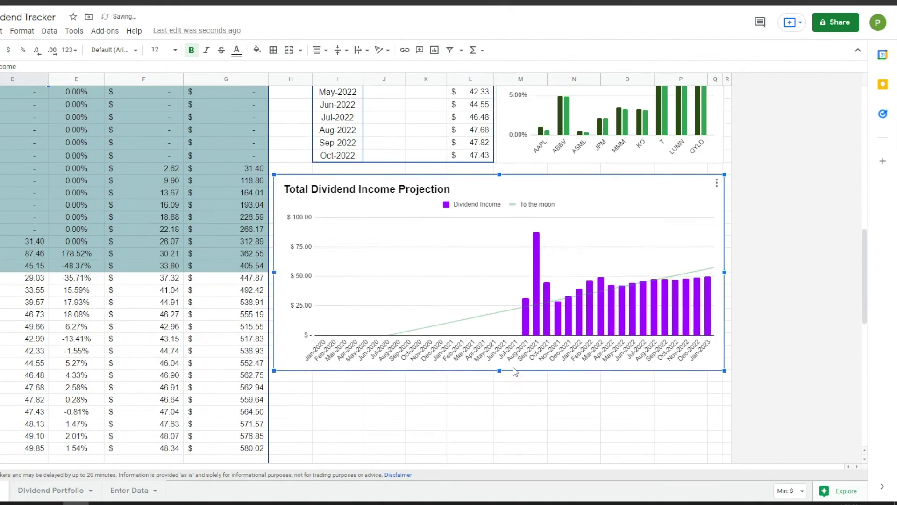
drag(499, 369, 499, 343)
click(574, 386)
scroll(416, 376, up, 1)
scroll(417, 380, up, 5)
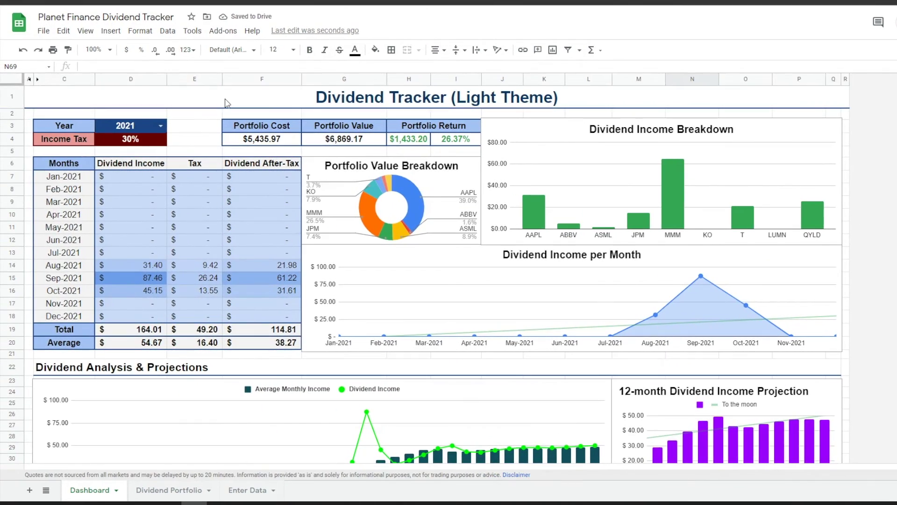
On the Enter Data sheet, add FRA:BMW in row 12 with 3 shares at $100.17 and set its Dividend Yield to 2.2%.
click(226, 102)
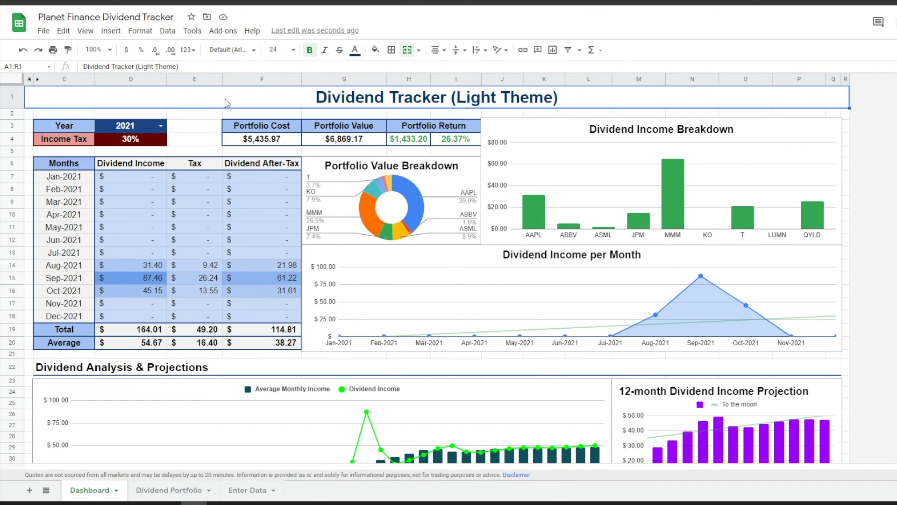
click(247, 489)
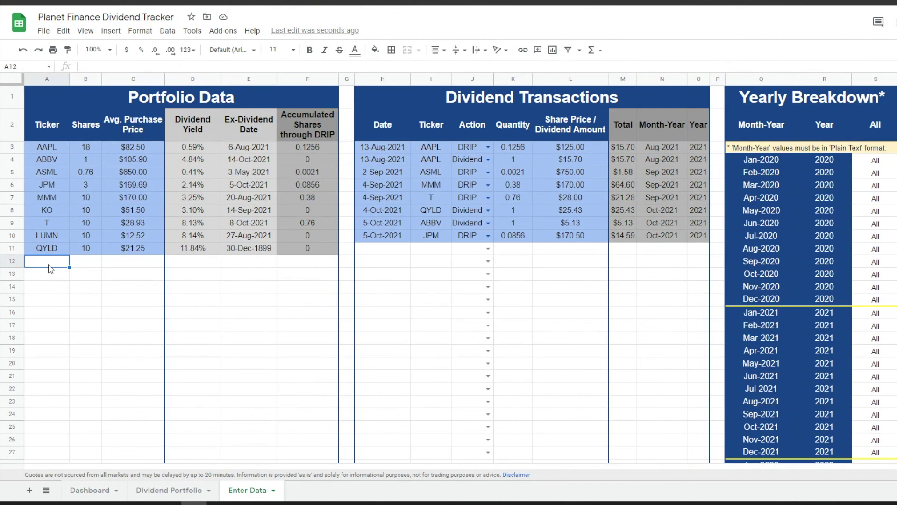
text(FRA:BMW	3	$100.17)
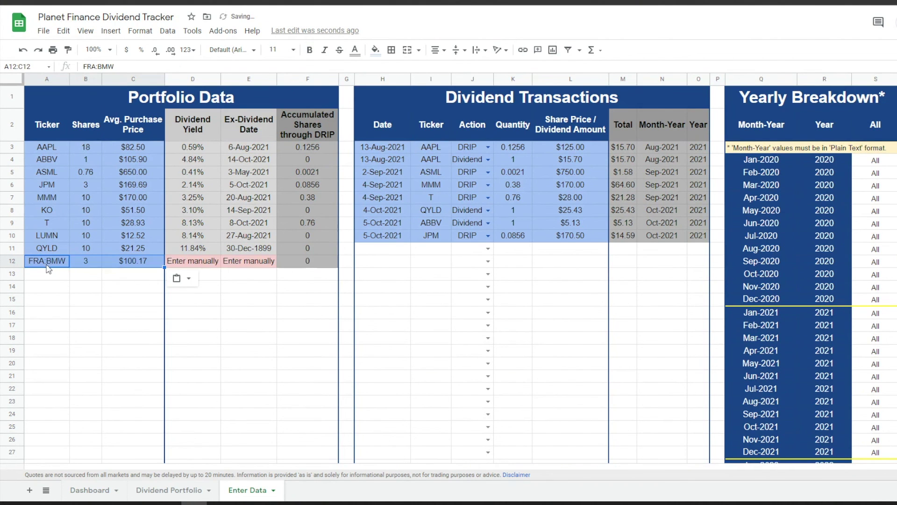
click(65, 263)
click(199, 262)
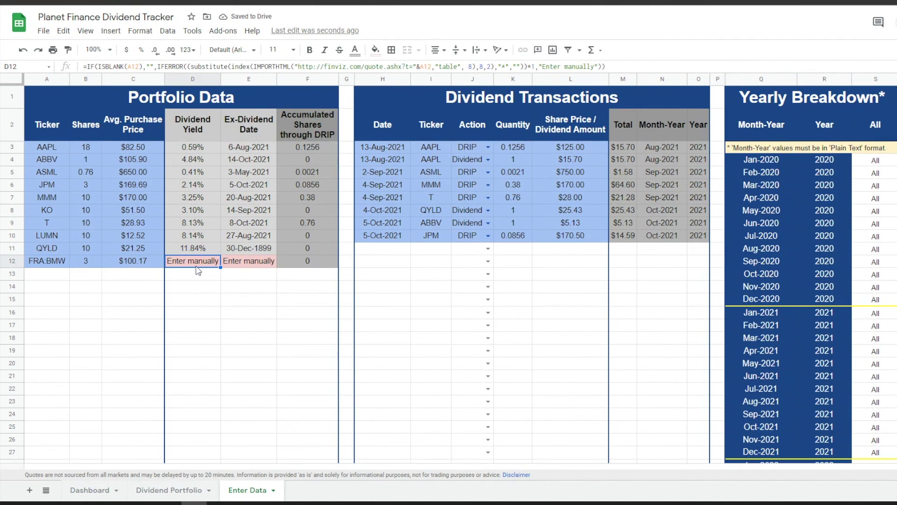
text(2.2%)
key(Return)
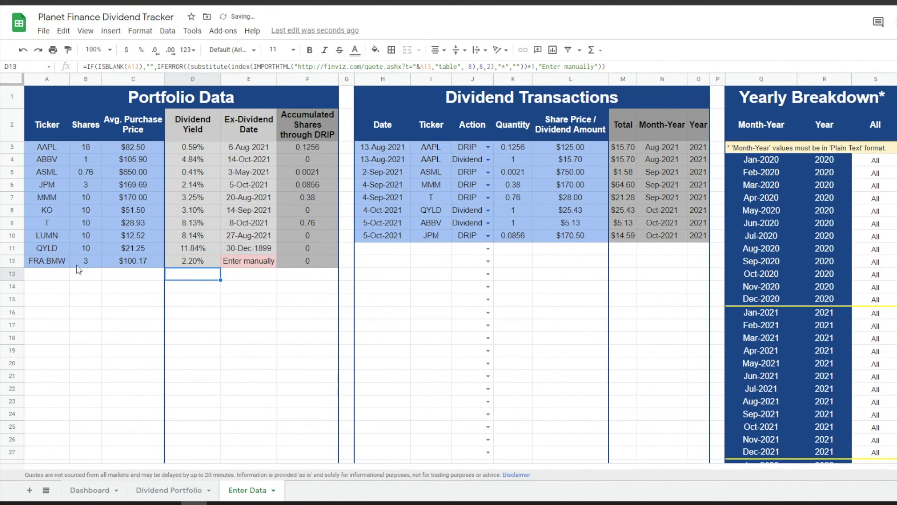
Examine the Dividend Transactions dates in H3:H201 and the FRA:BMW row on the Dividend Portfolio sheet.
click(394, 147)
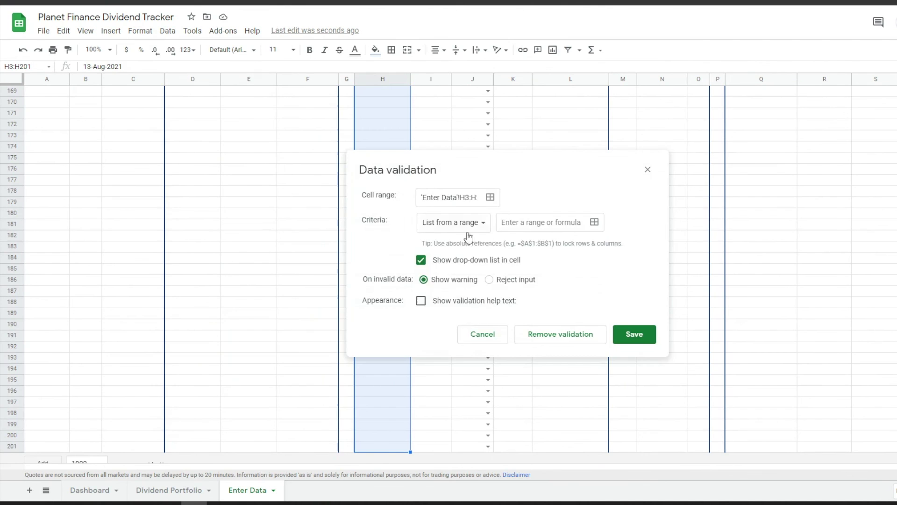
click(633, 335)
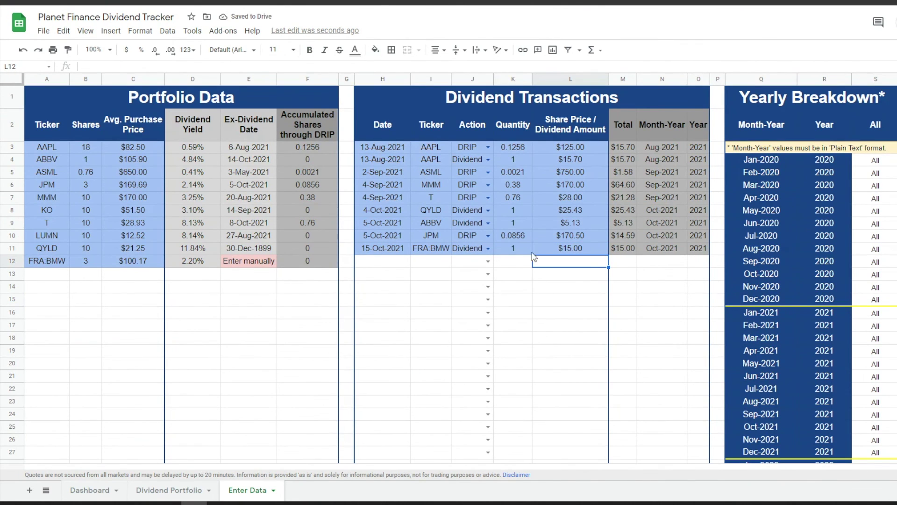
click(168, 490)
click(12, 294)
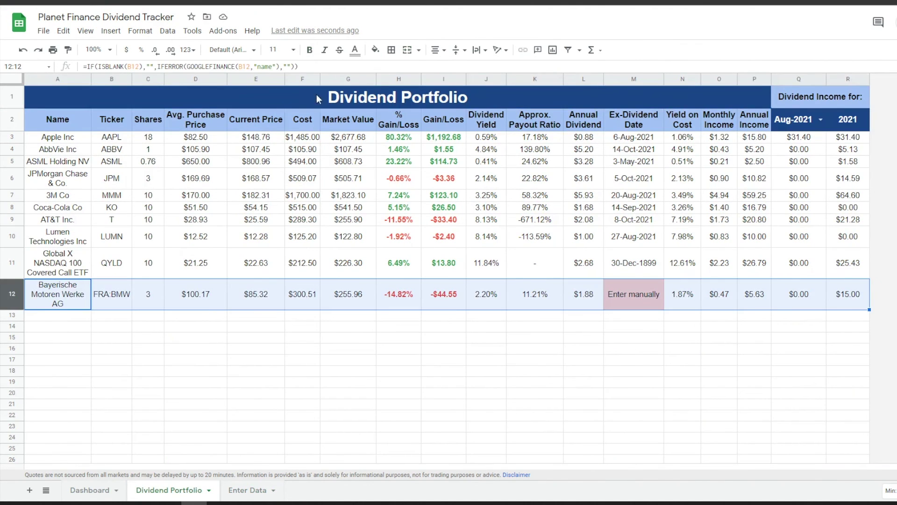
click(317, 97)
click(248, 490)
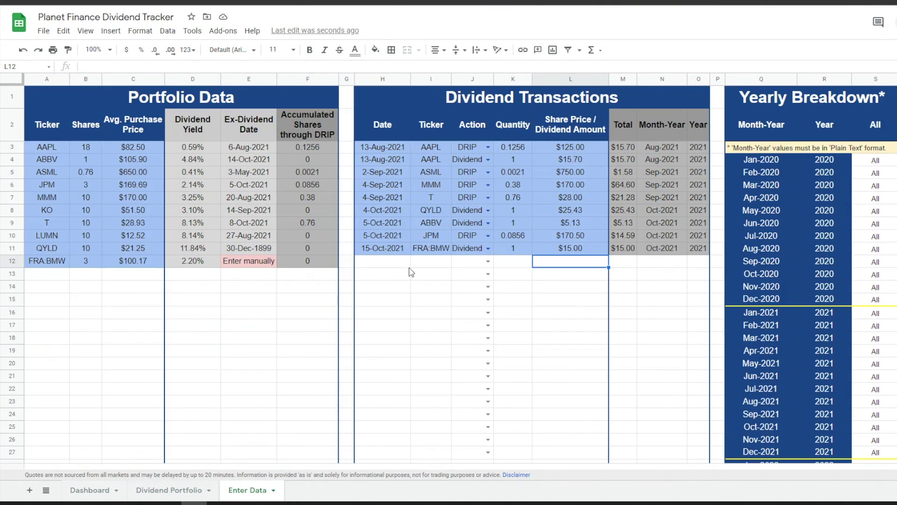
Try 5-Nov-2021 as the FRA:BMW dividend transaction's date and check the effect on the Dashboard.
double_click(387, 255)
click(397, 353)
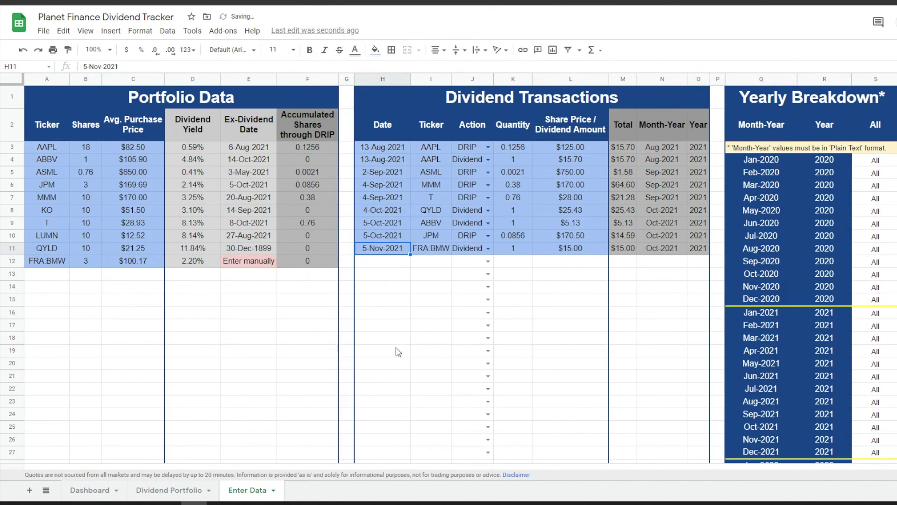
click(95, 493)
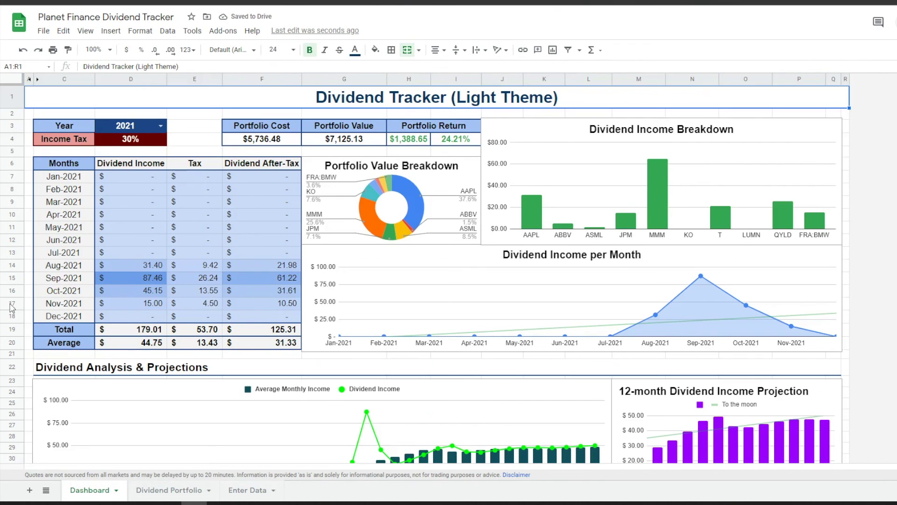
Undo the transaction's date change and make the dividend amount in L11 =INDEX(GOOGLEFINANCE("CURRENCY:EURUSD", "price", DATE(2021, 10, 15)), 2, 2)*15.
key(ctrl+z)
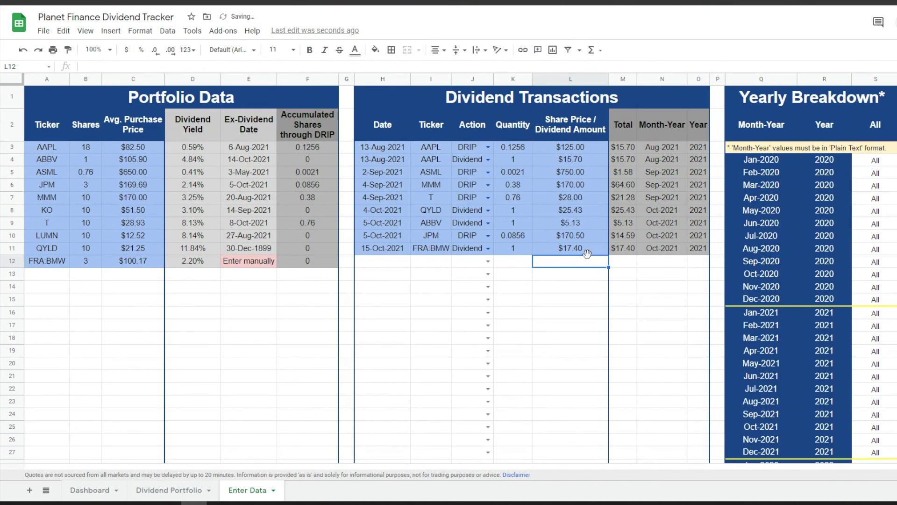
click(576, 251)
key(Return)
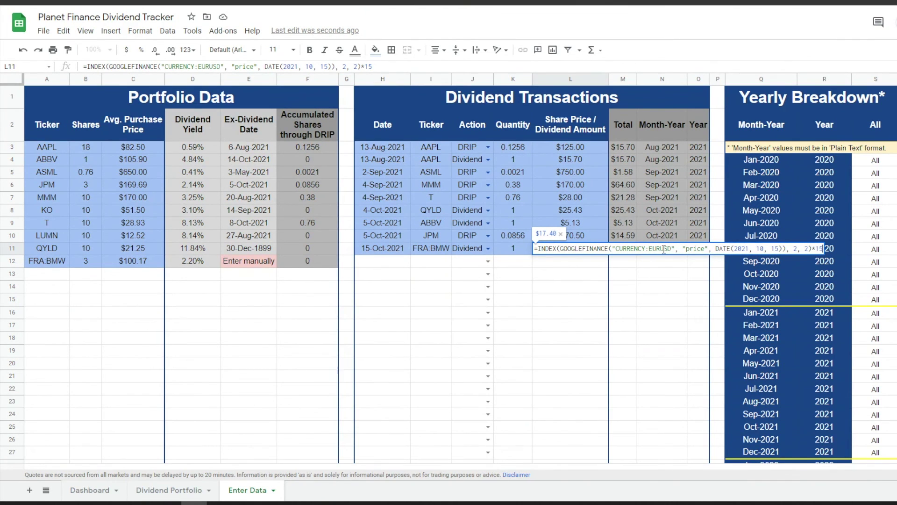
key(Return)
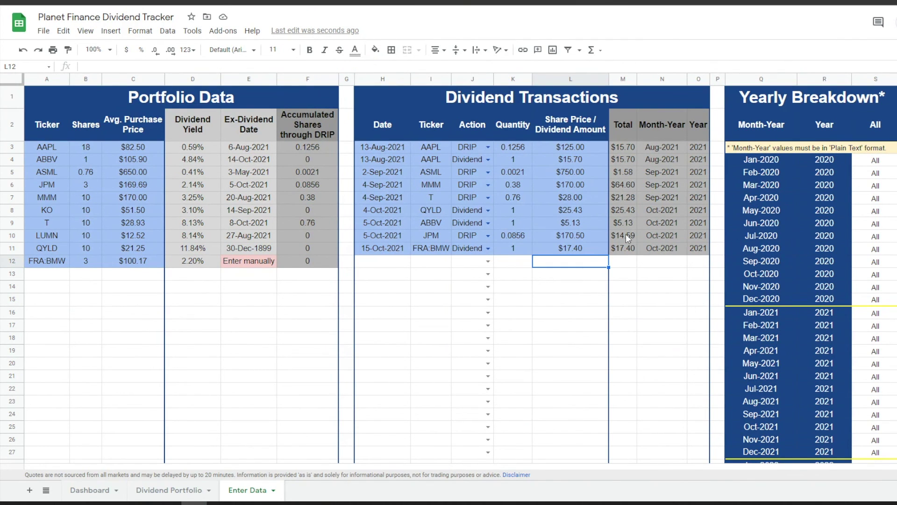
click(587, 252)
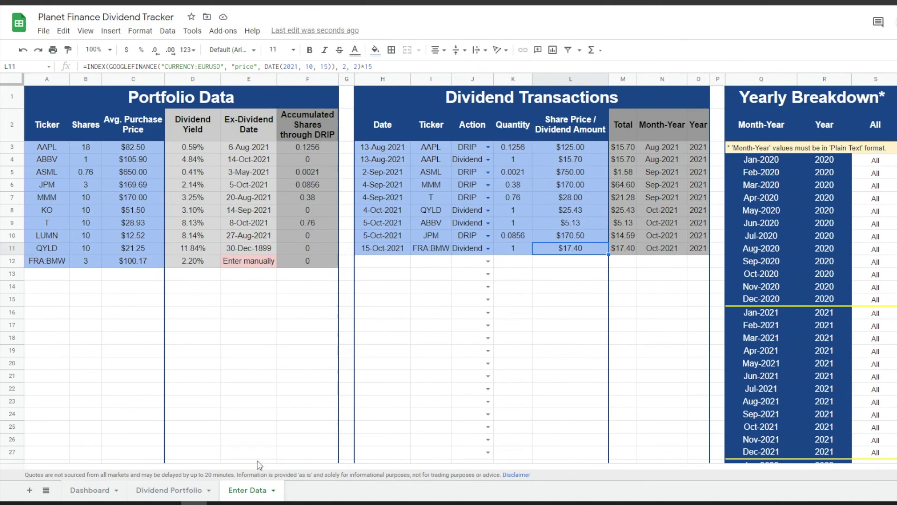
Set Dividend Portfolio cell E12 to =IF(ISBLANK(B12),"",INDEX(GOOGLEFINANCE("CURRENCY:EURUSD", "price", DATE(2021, 10, 15)), 2, 2)*GOOGLEFINANCE(B12,"price")).
click(177, 494)
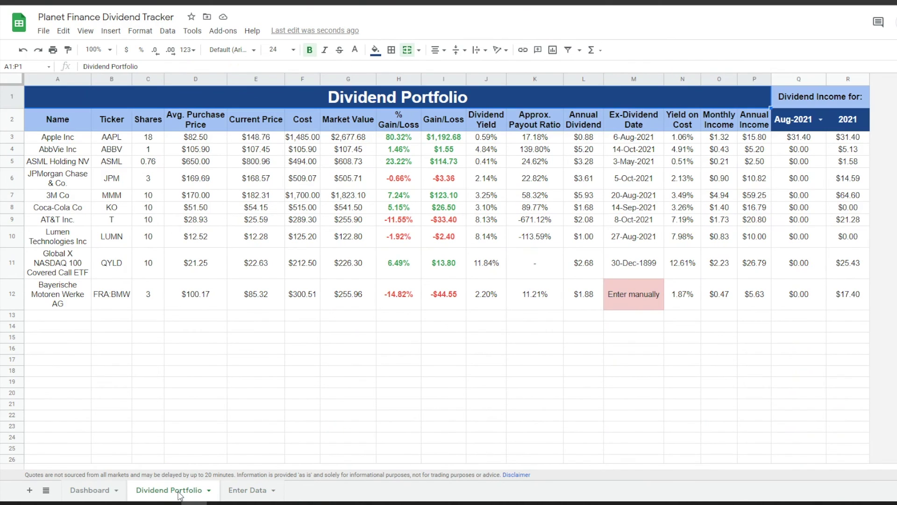
click(265, 302)
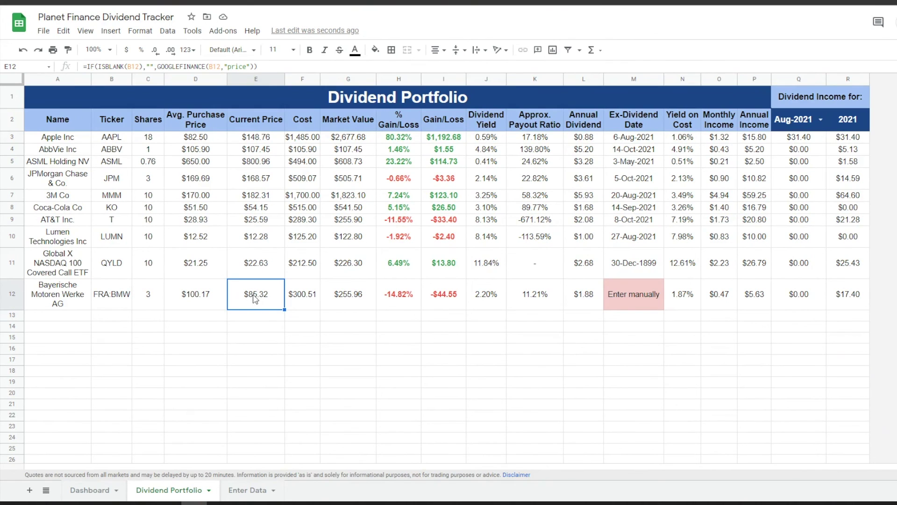
triple_click(254, 295)
text(=IF(ISBLANK(B12),"",INDEX(GOOGLEFINANCE("CURRENCY:EURUSD", "price", DATE(2021, 10, 15)), 2, 2)*GOOGLEFINANCE(B12,"price")))
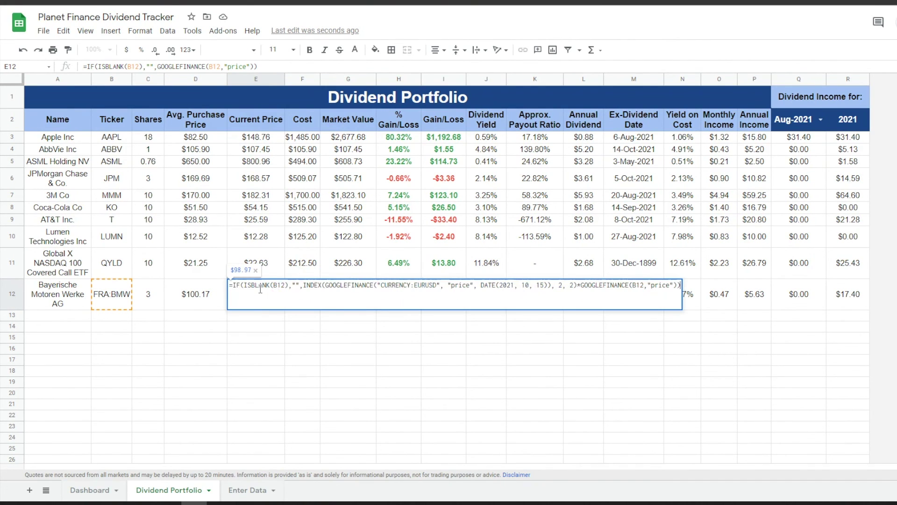
key(Return)
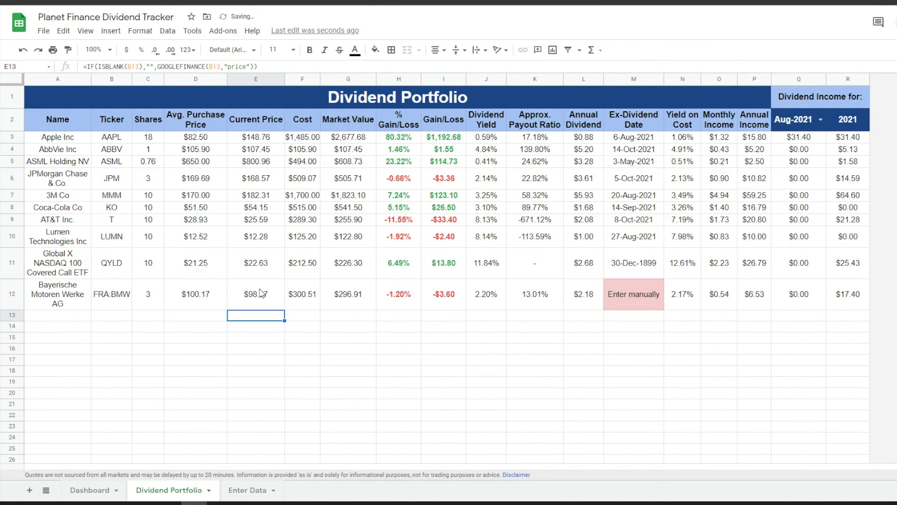
Switch the Dashboard's Year to 2020 to check the monthly table and chart, and return it to 2021.
click(258, 304)
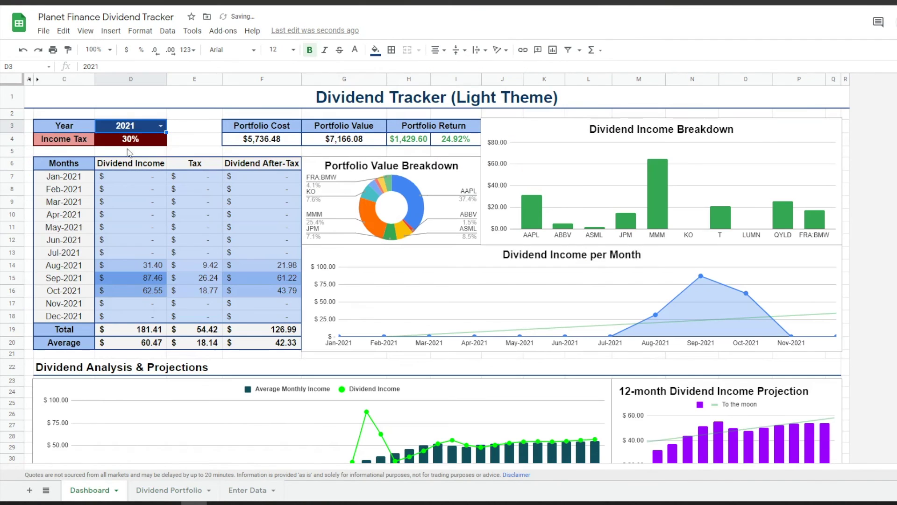
click(160, 126)
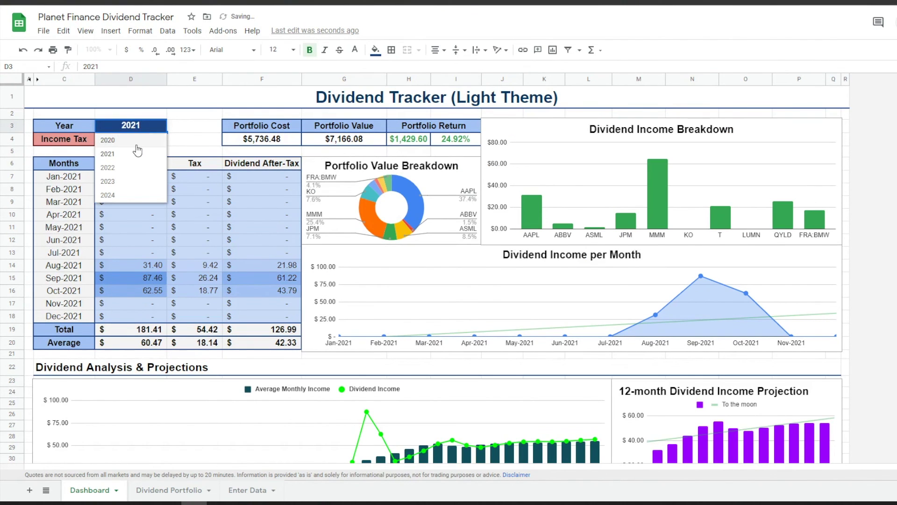
click(138, 149)
click(160, 126)
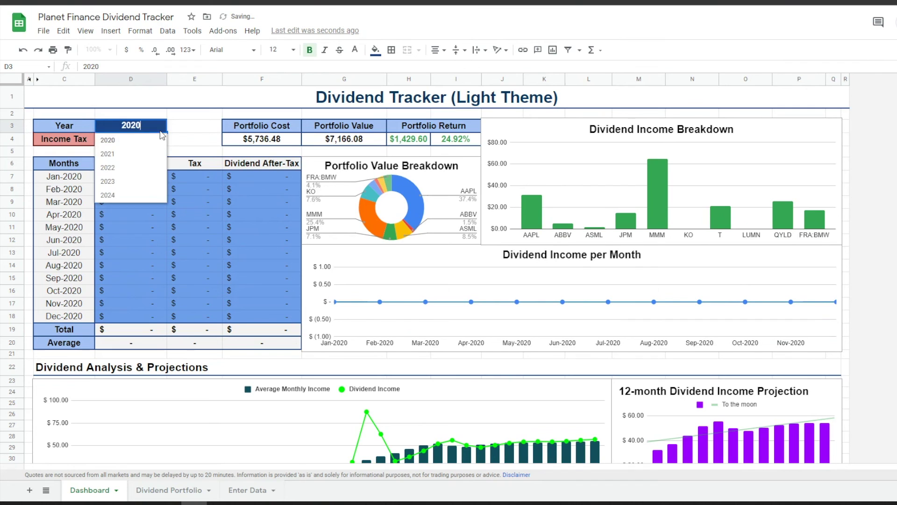
click(140, 155)
Review the Dashboard's month query in C7, the Year options and the Dividend Analysis & Projections section.
click(65, 181)
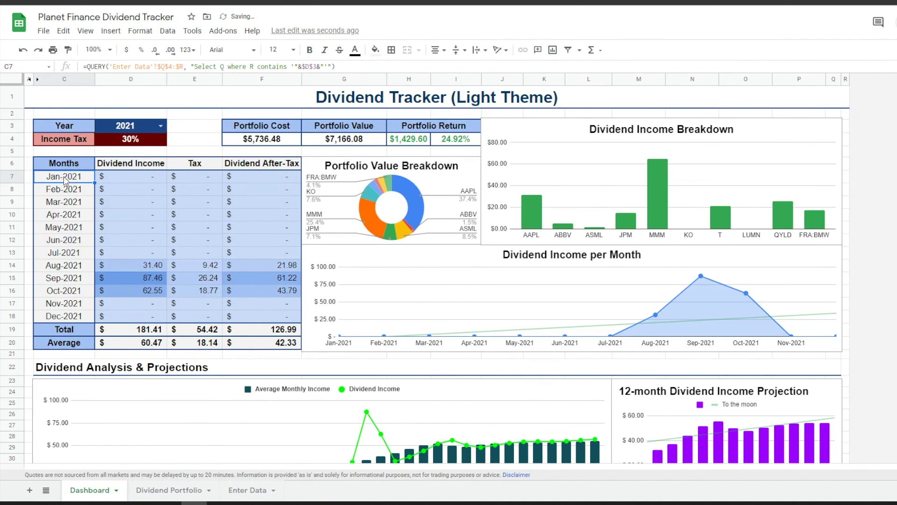
click(231, 107)
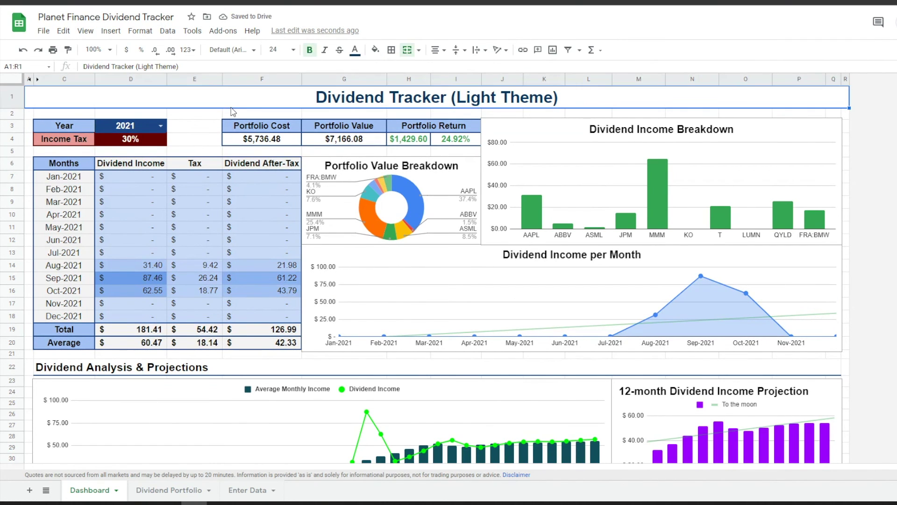
click(161, 126)
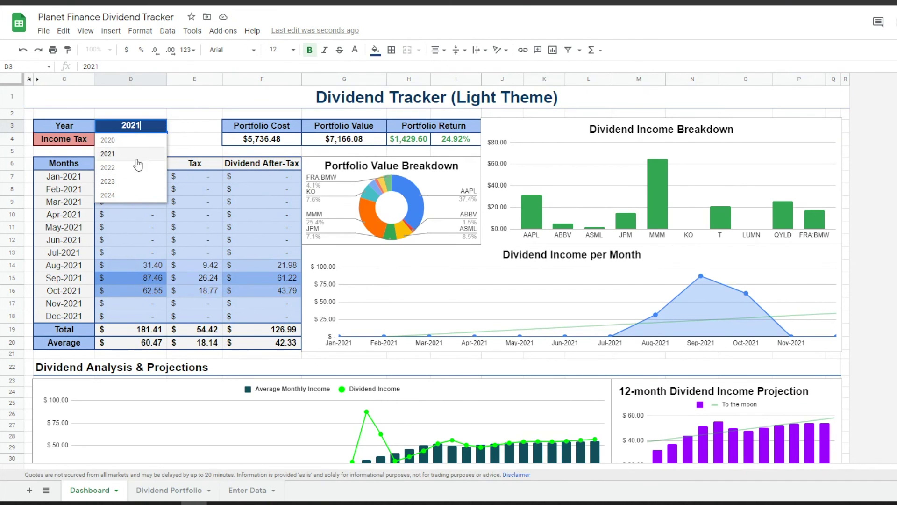
click(212, 94)
scroll(558, 371, down, 5)
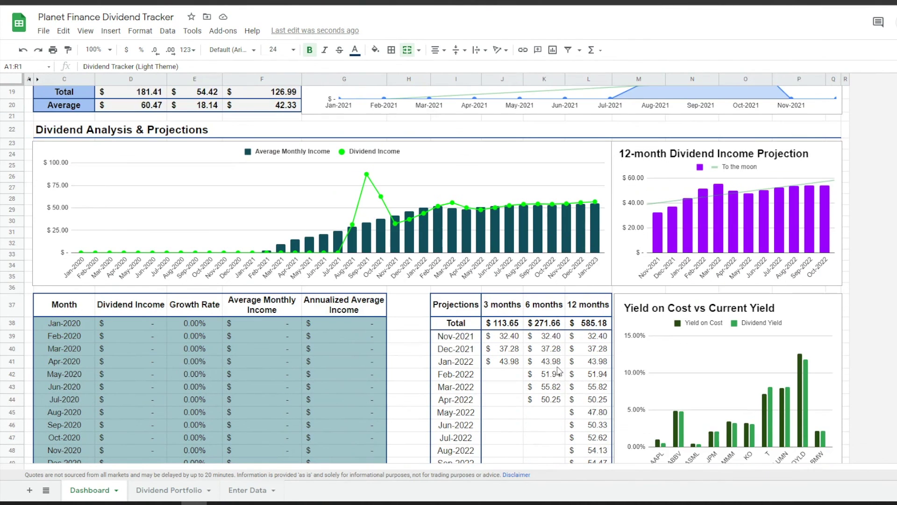
scroll(467, 331, down, 1)
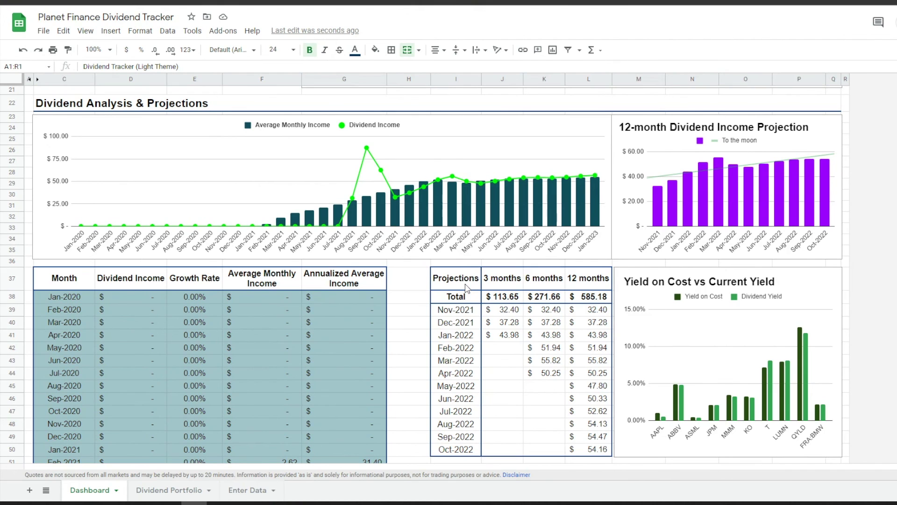